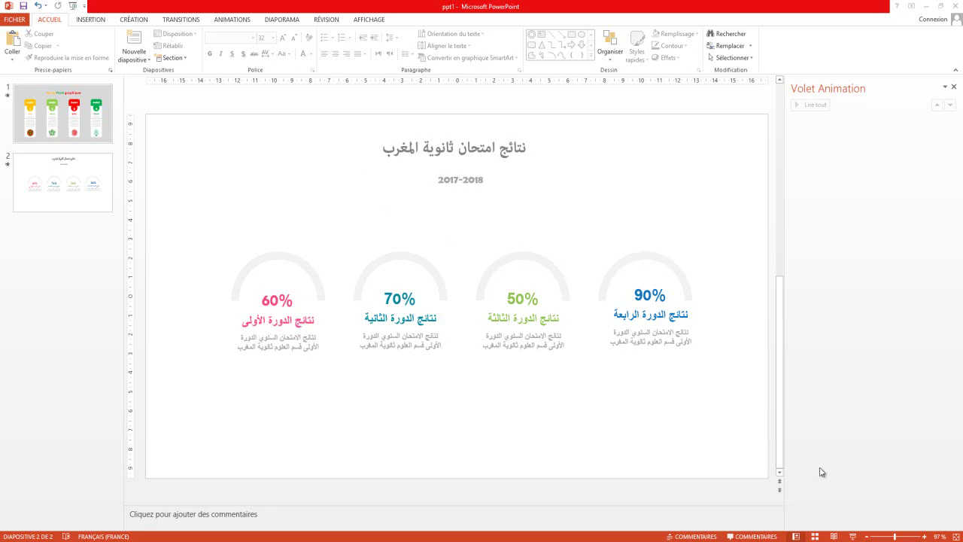
- Preview the gauge animations as a slide show, then return to editing
{"action": "left_click", "coordinate": [853, 536]}
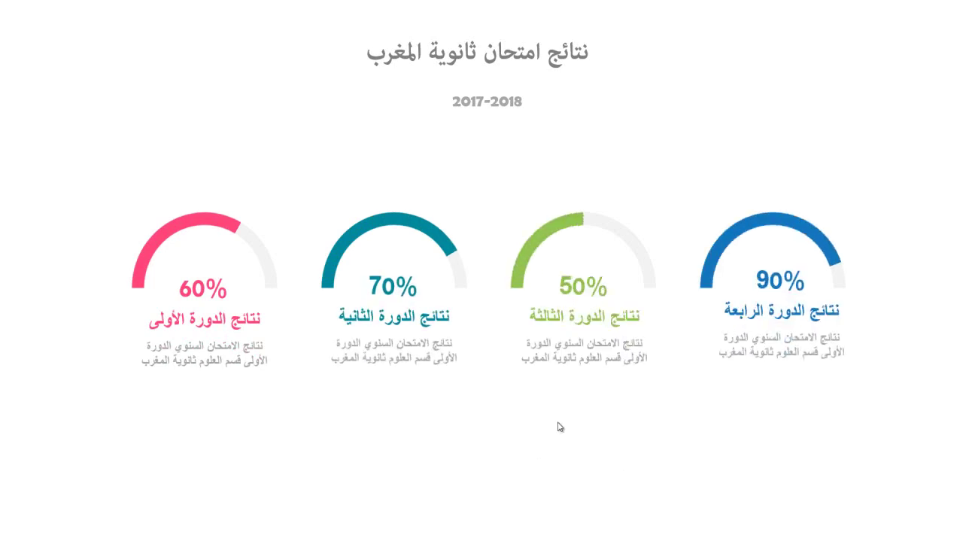
{"action": "left_click", "coordinate": [485, 344]}
{"action": "left_click", "coordinate": [484, 343]}
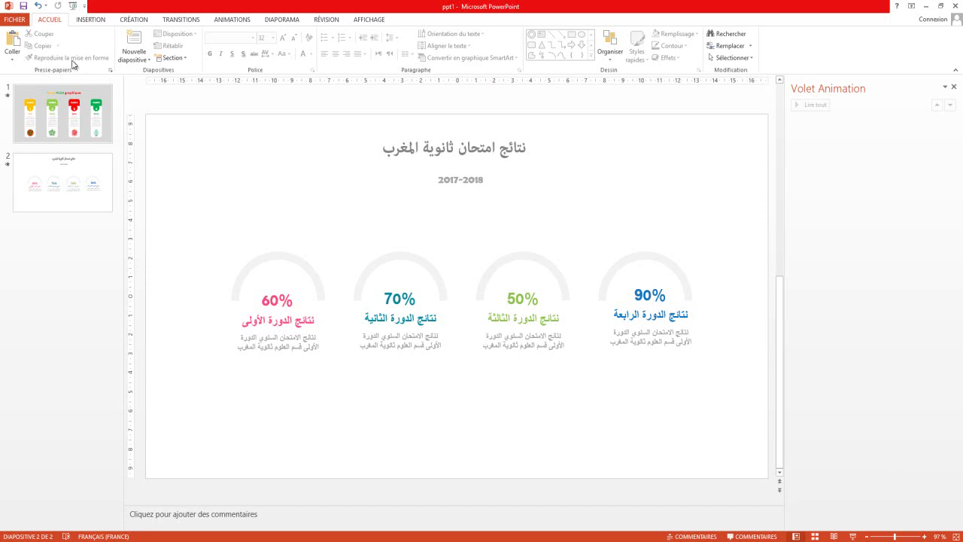
- Insert a new slide after slide 2 and delete its title and text placeholders
{"action": "left_click", "coordinate": [134, 42]}
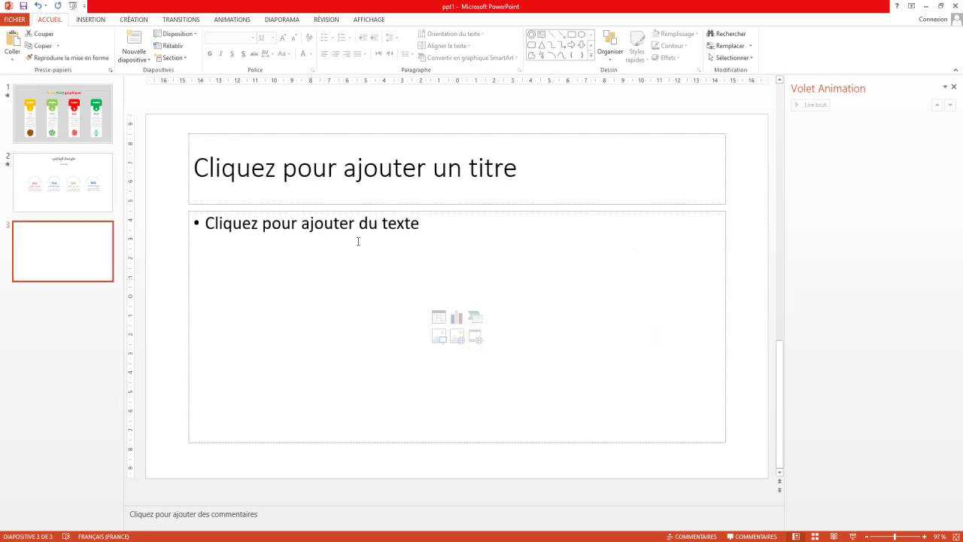
{"action": "left_click", "coordinate": [365, 205]}
{"action": "key", "text": "Delete"}
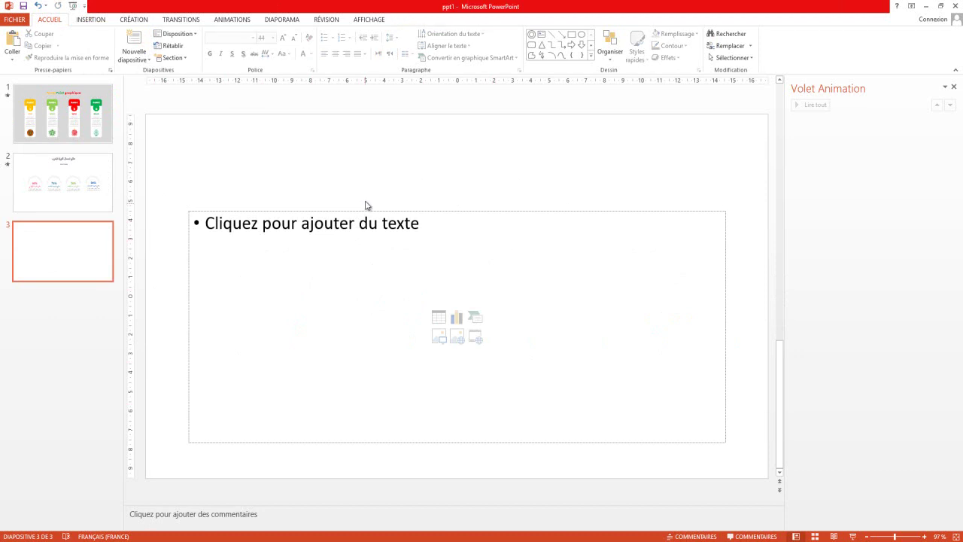
{"action": "left_click", "coordinate": [364, 211]}
{"action": "left_click", "coordinate": [362, 212]}
{"action": "key", "text": "Delete"}
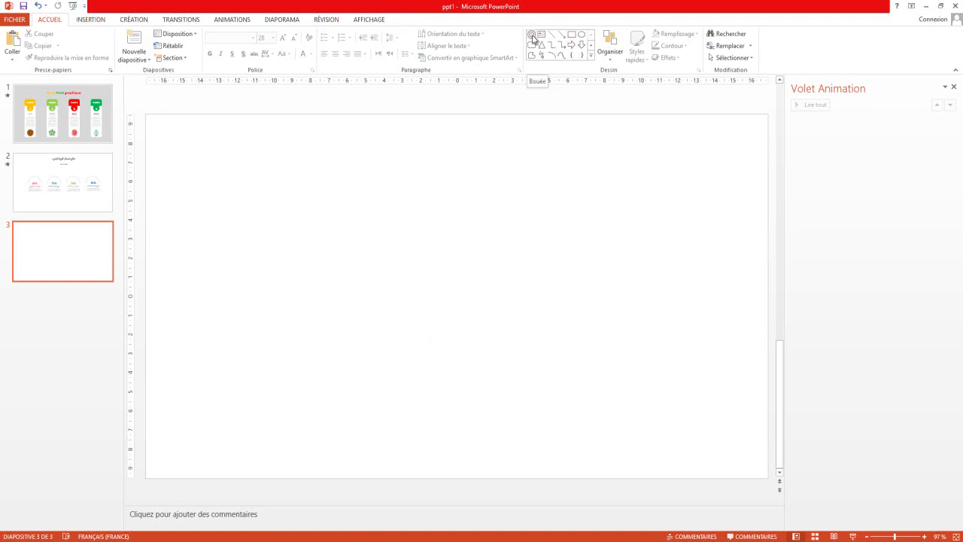
- Draw a Bouée (donut) shape on the slide's left side and widen its hole to thin the ring
{"action": "left_click", "coordinate": [591, 55]}
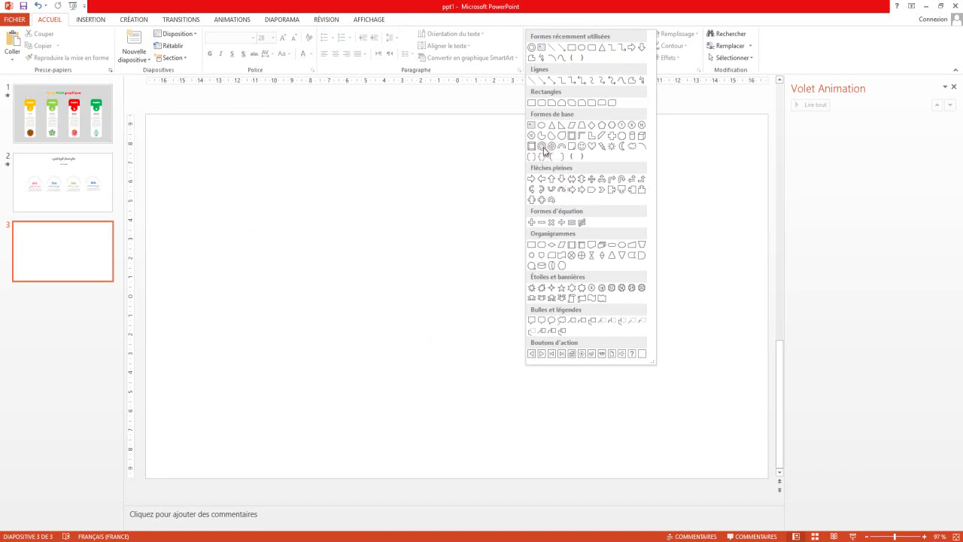
{"action": "left_click", "coordinate": [542, 147]}
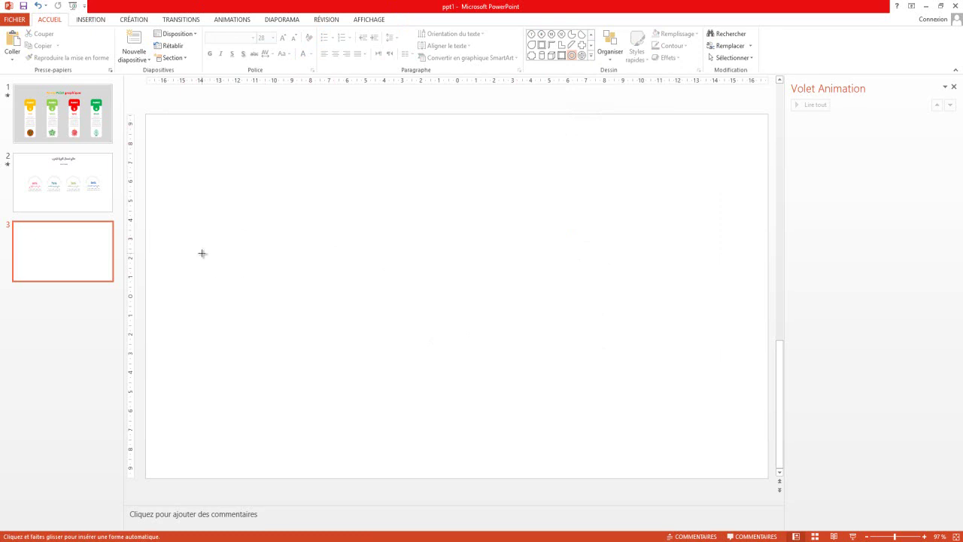
{"action": "left_click_drag", "start_coordinate": [202, 253], "coordinate": [348, 370]}
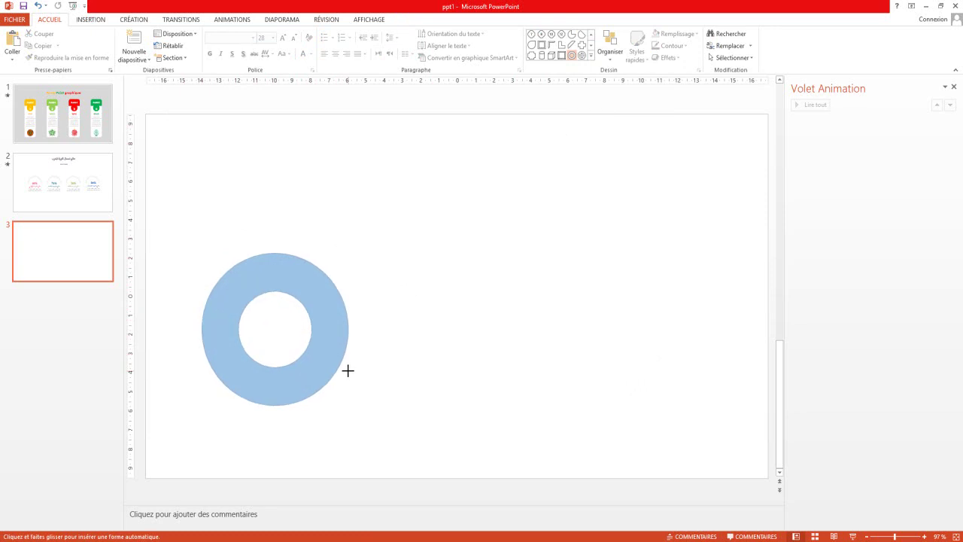
{"action": "left_click_drag", "start_coordinate": [291, 286], "coordinate": [281, 275]}
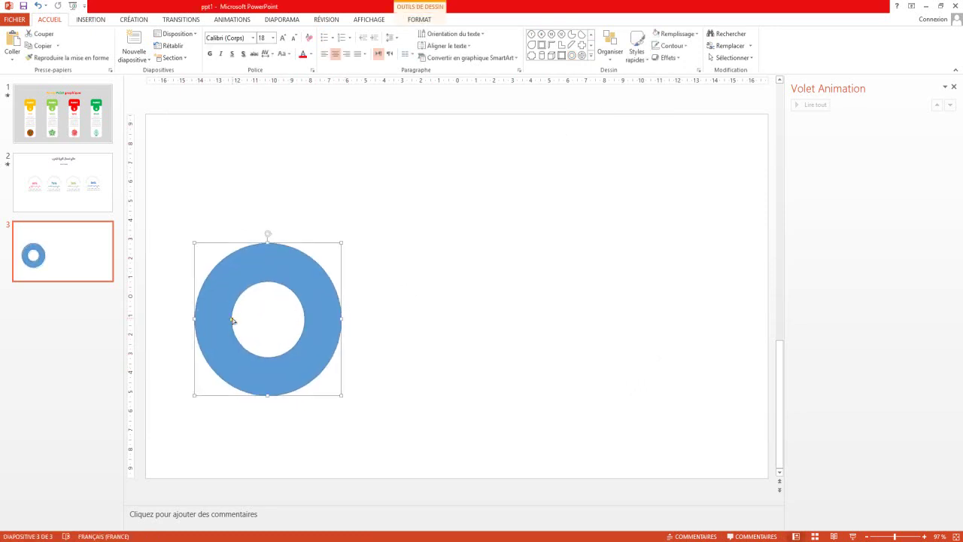
{"action": "left_click_drag", "start_coordinate": [231, 320], "coordinate": [210, 320]}
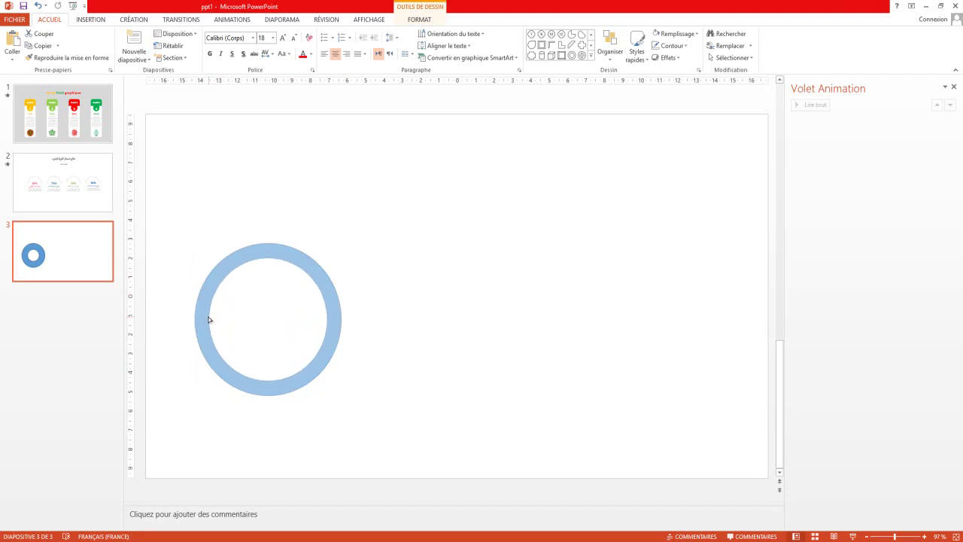
{"action": "left_click_drag", "start_coordinate": [209, 320], "coordinate": [206, 319]}
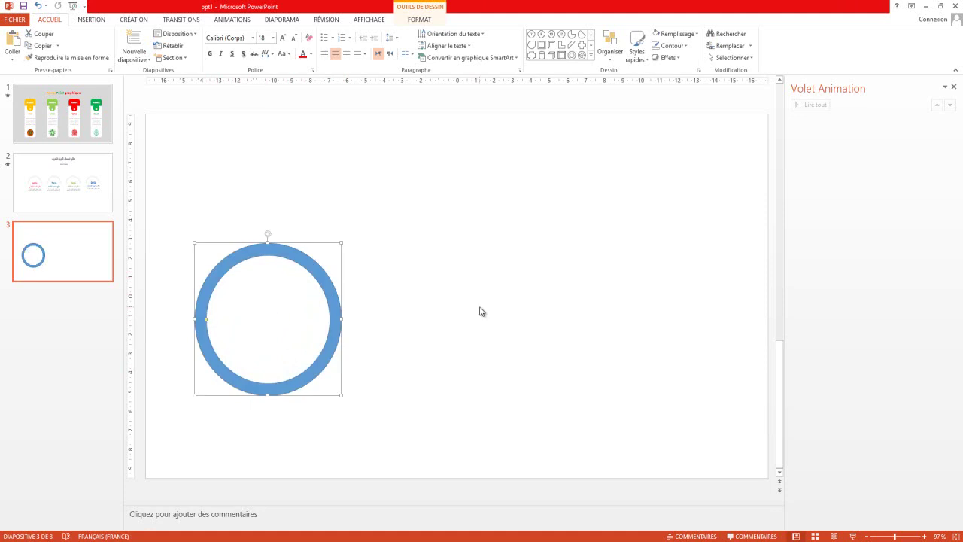
- Resize the ring about its centre and move it further left on the slide
{"action": "left_click", "coordinate": [482, 311]}
{"action": "left_click", "coordinate": [331, 289]}
{"action": "left_click_drag", "start_coordinate": [336, 391], "coordinate": [322, 374]}
{"action": "left_click", "coordinate": [433, 369]}
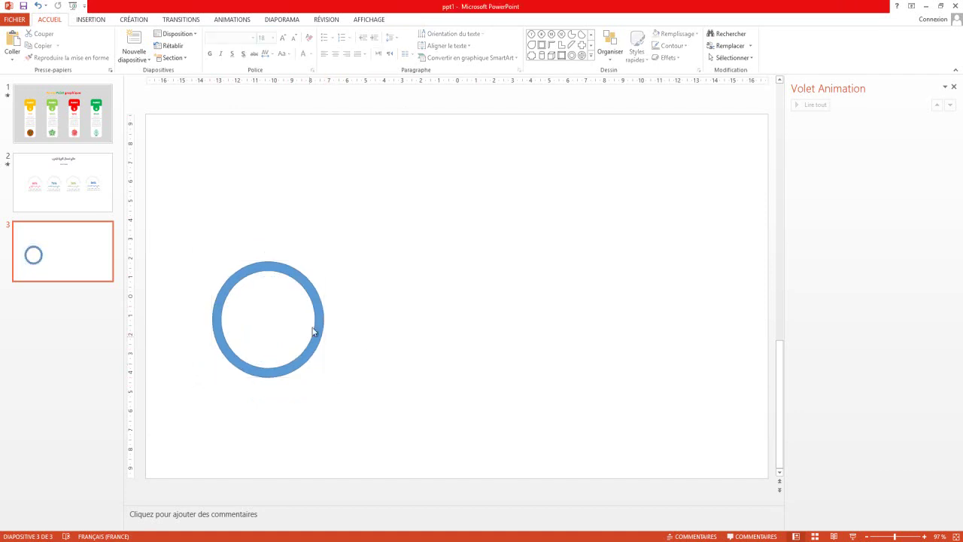
{"action": "left_click_drag", "start_coordinate": [321, 313], "coordinate": [318, 304]}
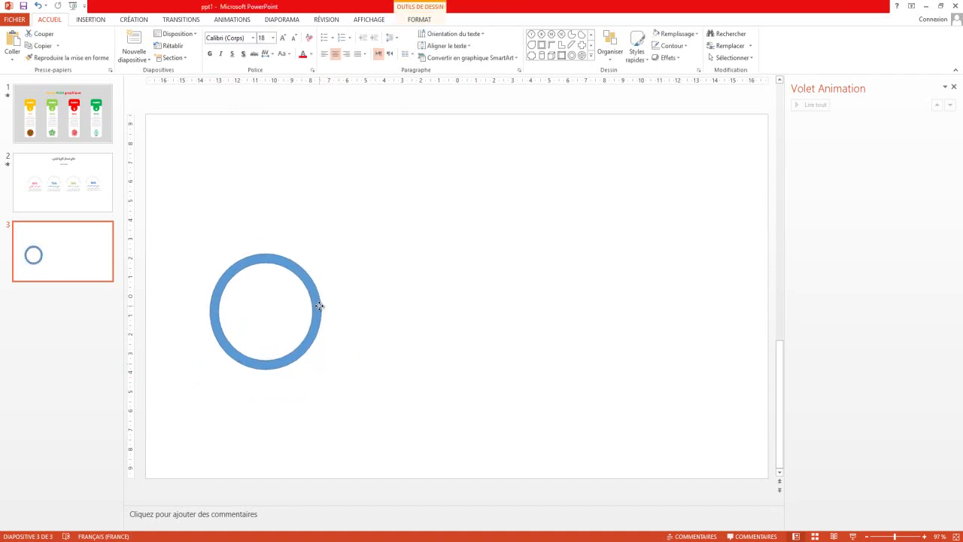
{"action": "left_click_drag", "start_coordinate": [321, 371], "coordinate": [336, 377]}
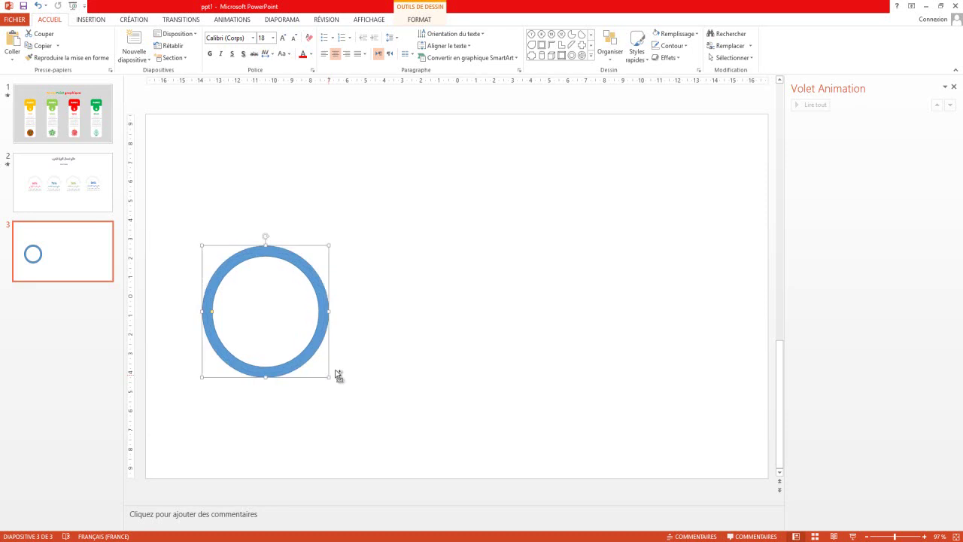
{"action": "left_click", "coordinate": [338, 376]}
{"action": "left_click_drag", "start_coordinate": [327, 309], "coordinate": [304, 300]}
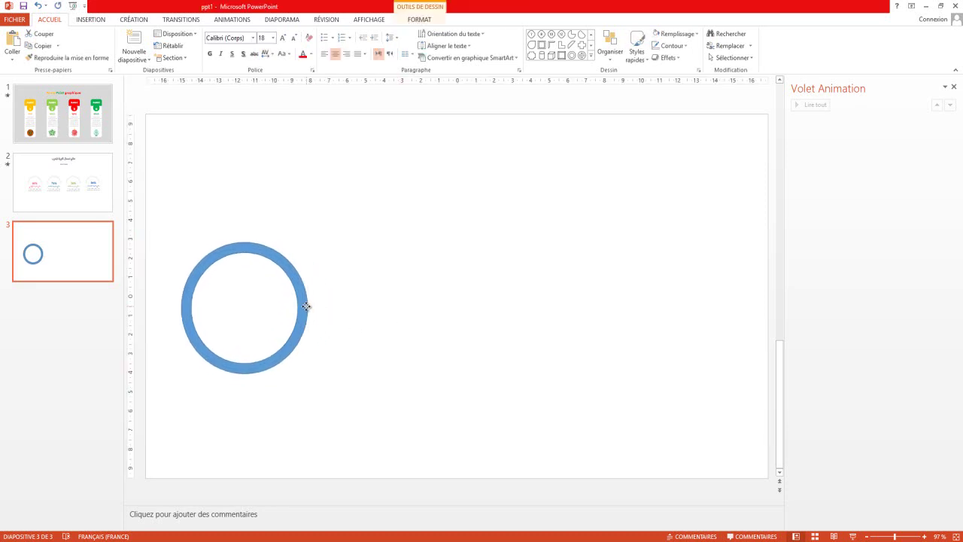
{"action": "left_click", "coordinate": [365, 293]}
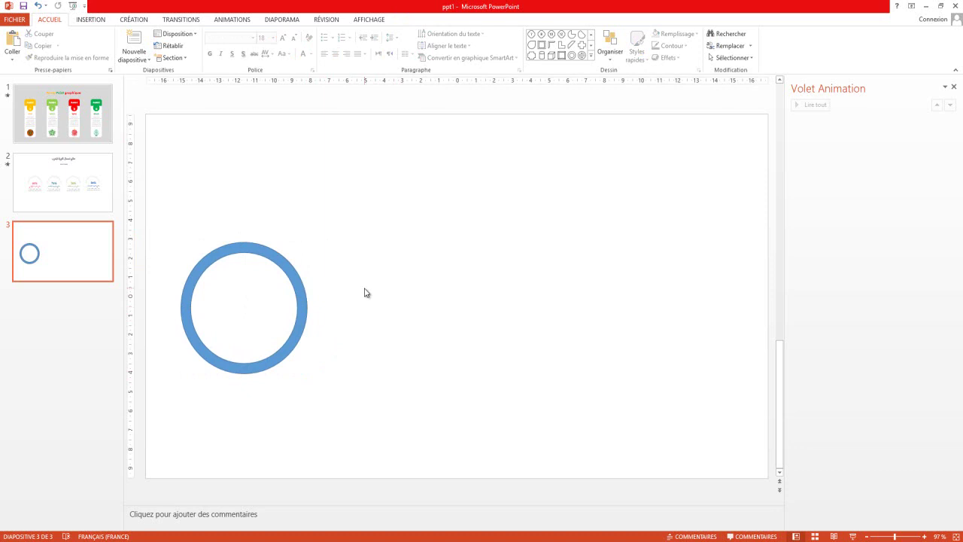
{"action": "left_click", "coordinate": [240, 250]}
- Fill the ring light grey with Sans contour, then Ctrl+drag a copy to its right
{"action": "left_click", "coordinate": [414, 22]}
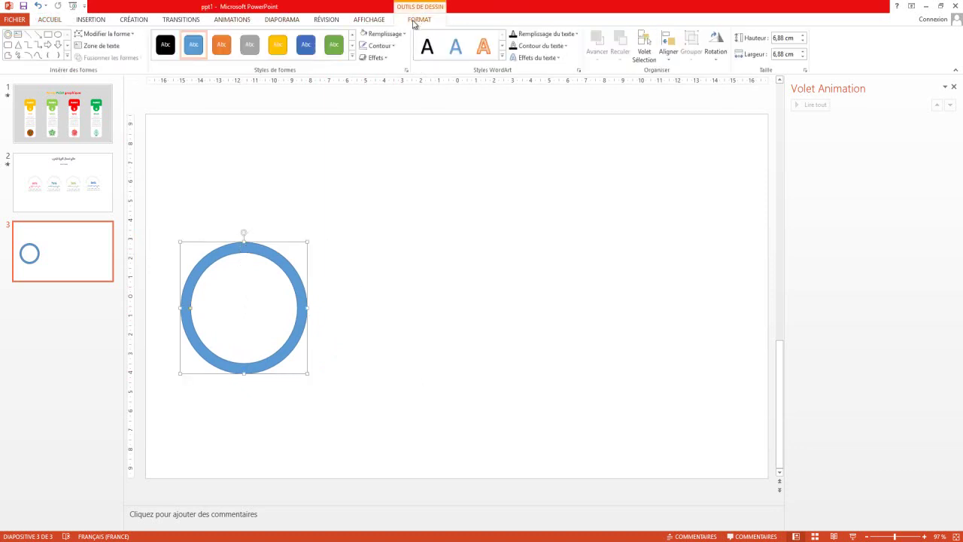
{"action": "left_click", "coordinate": [392, 37]}
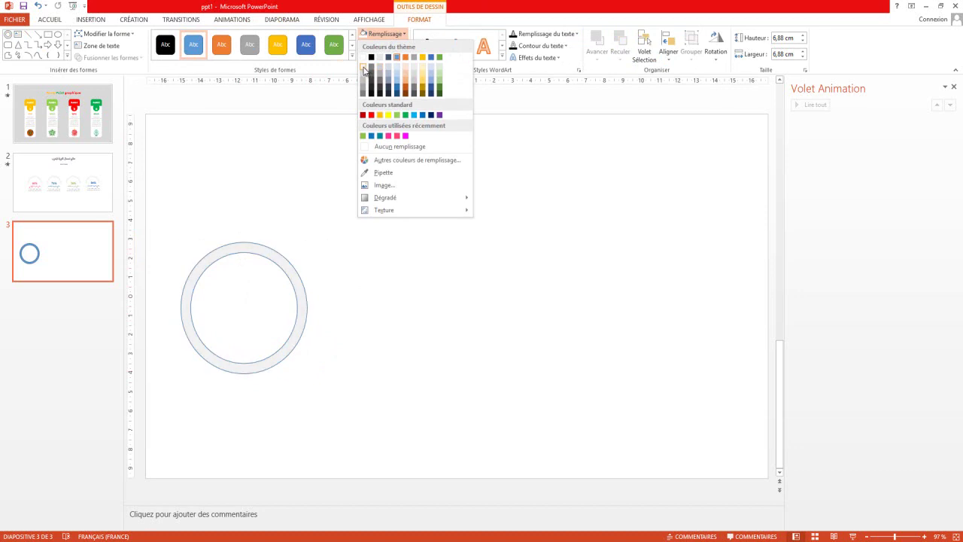
{"action": "left_click", "coordinate": [365, 70]}
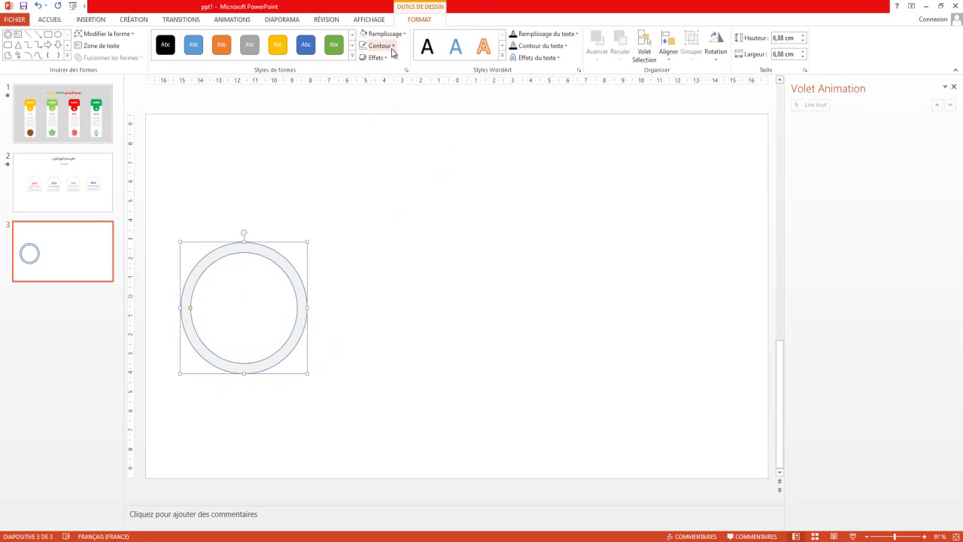
{"action": "left_click", "coordinate": [379, 46]}
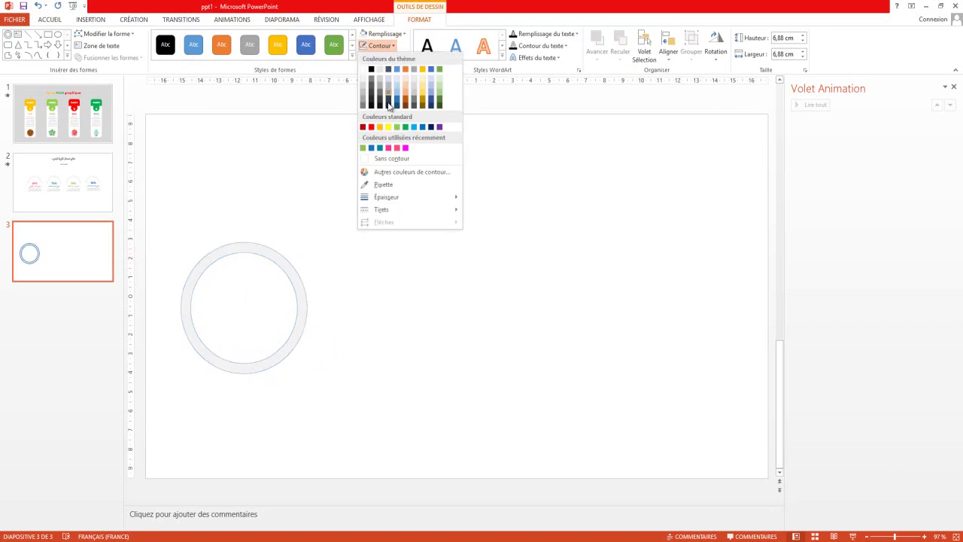
{"action": "left_click", "coordinate": [384, 159]}
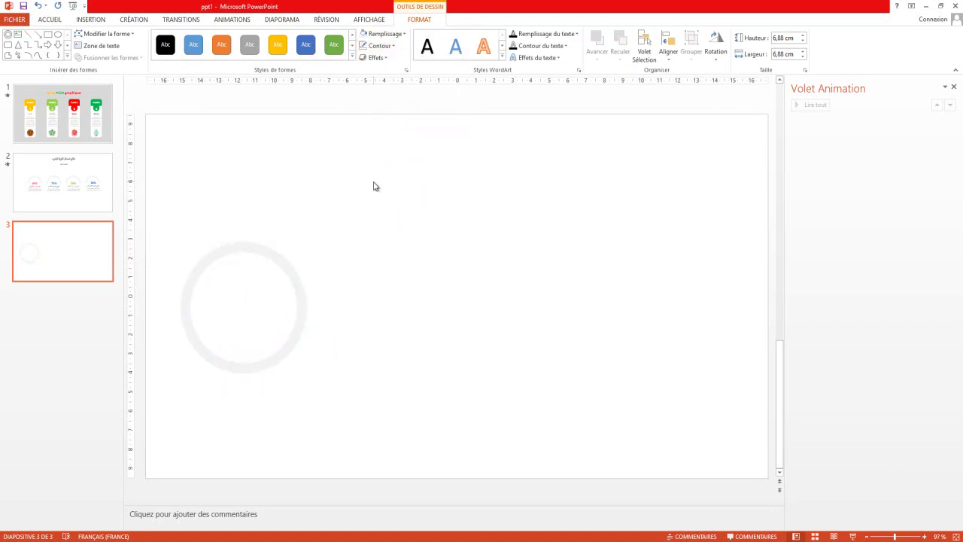
{"action": "left_click", "coordinate": [292, 275]}
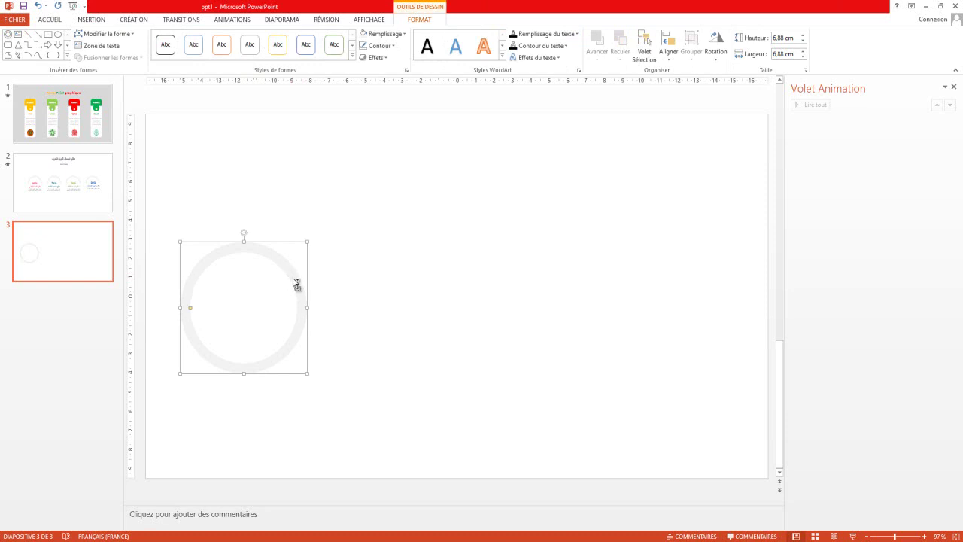
{"action": "left_click_drag", "start_coordinate": [297, 284], "coordinate": [448, 282]}
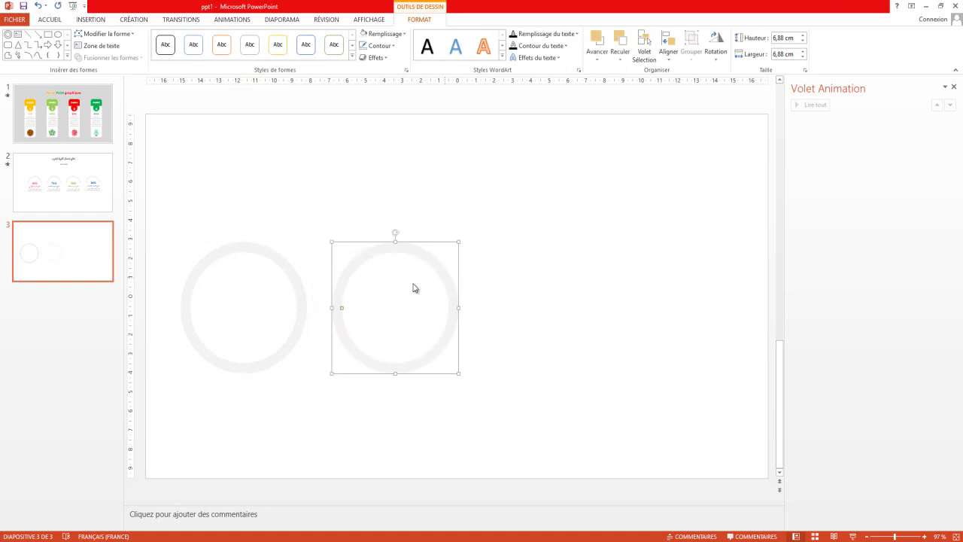
- Draw a blue rectangle covering the lower half of the right ring
{"action": "left_click", "coordinate": [316, 206]}
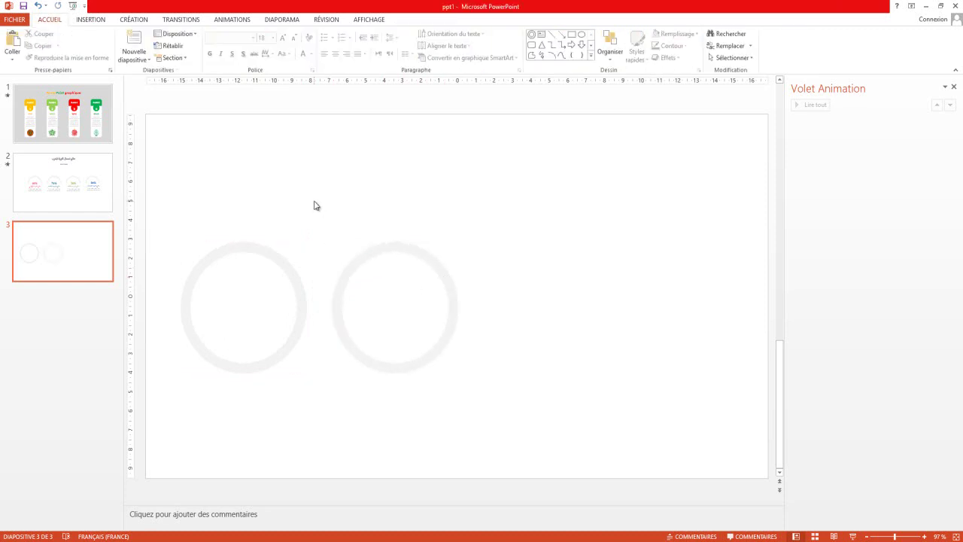
{"action": "left_click", "coordinate": [572, 35]}
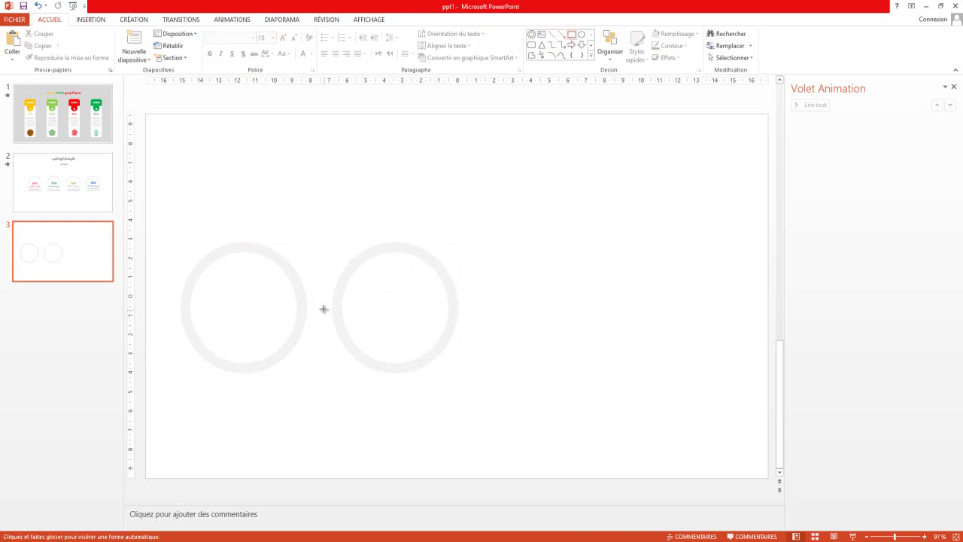
{"action": "left_click_drag", "start_coordinate": [323, 307], "coordinate": [499, 392]}
{"action": "left_click_drag", "start_coordinate": [452, 351], "coordinate": [450, 337]}
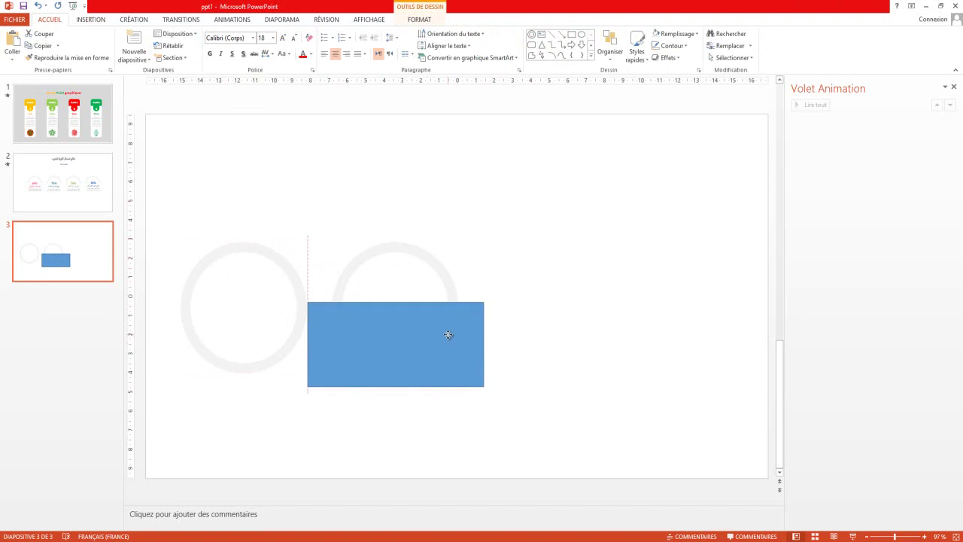
{"action": "key", "text": "Escape"}
{"action": "left_click", "coordinate": [451, 303]}
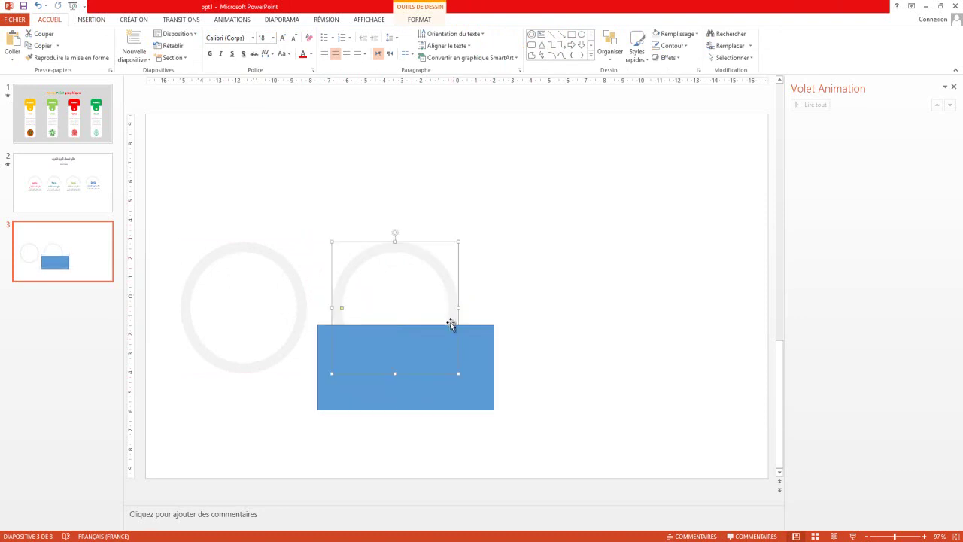
{"action": "left_click", "coordinate": [442, 386]}
{"action": "left_click_drag", "start_coordinate": [488, 389], "coordinate": [481, 368]}
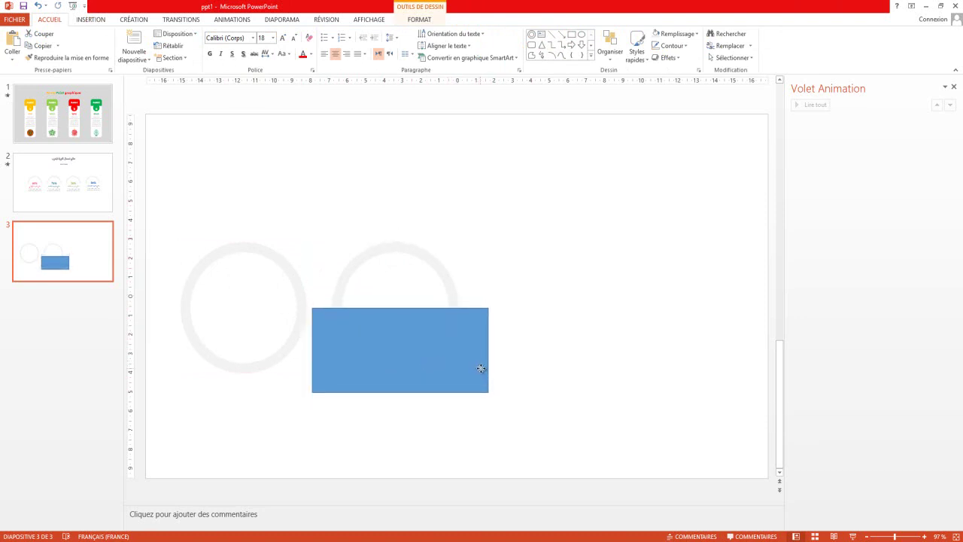
- Select the blue rectangle and the right grey ring together and open the shape-merge options
{"action": "left_click", "coordinate": [453, 279]}
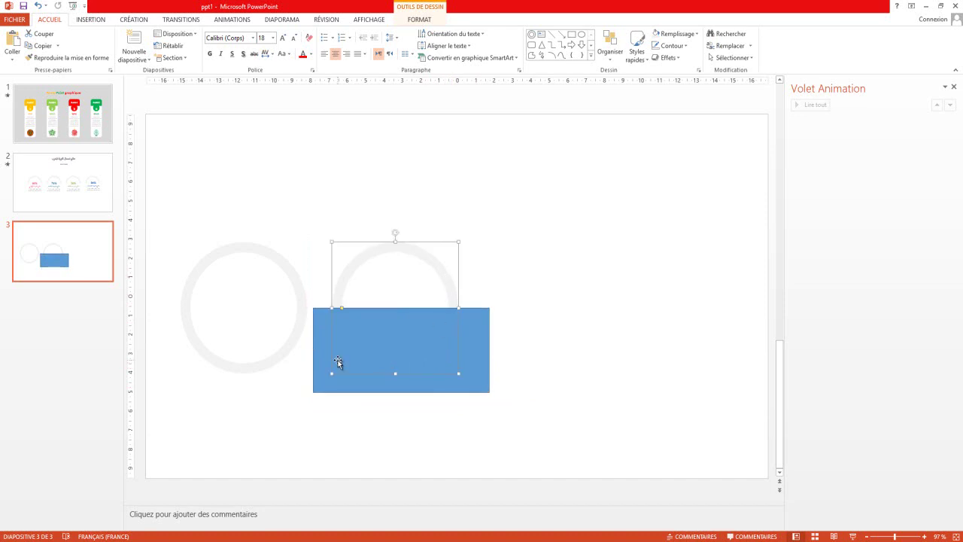
{"action": "left_click", "coordinate": [503, 296]}
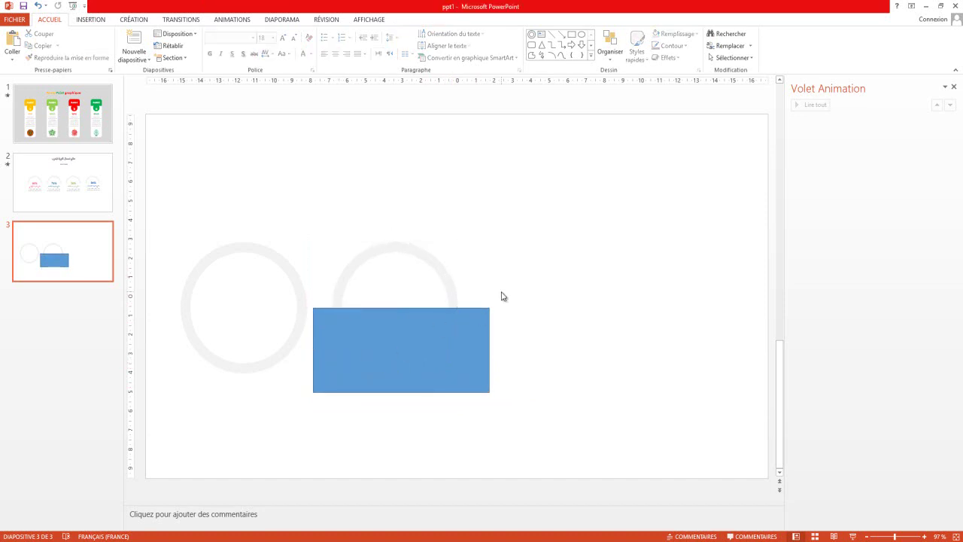
{"action": "left_click", "coordinate": [466, 332]}
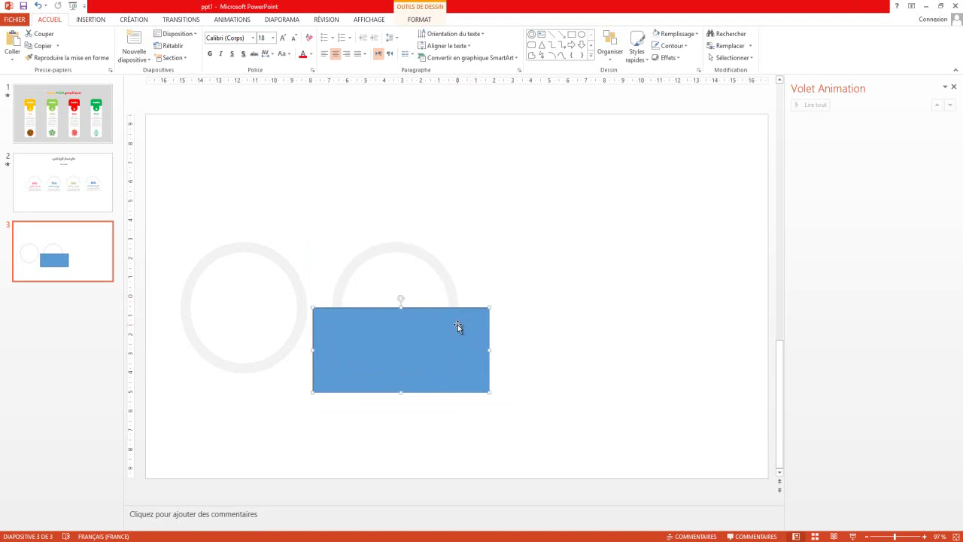
{"action": "left_click", "coordinate": [448, 283], "text": "shift"}
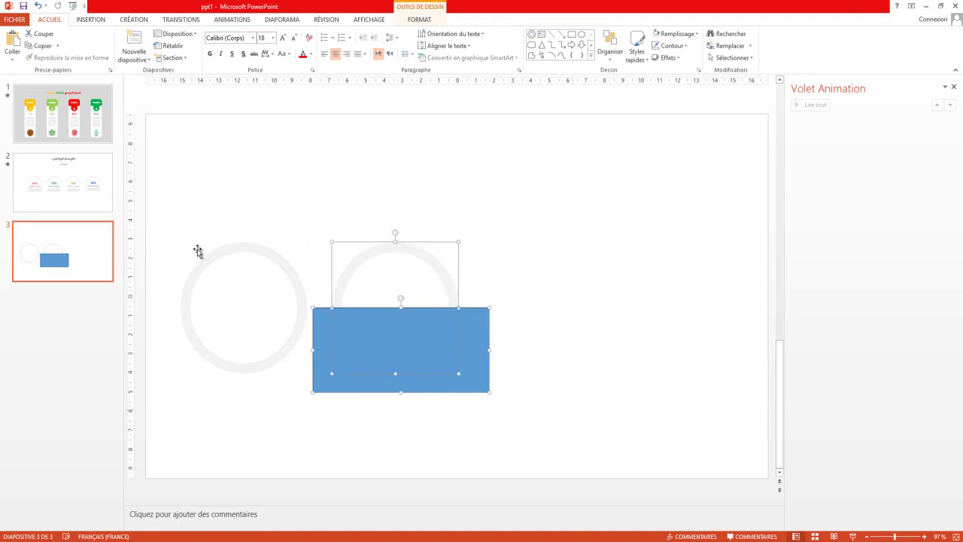
{"action": "left_click", "coordinate": [425, 21]}
{"action": "left_click", "coordinate": [140, 58]}
- Undo the blue Intersection and redo it with the ring selected first, leaving a grey half-arc
{"action": "left_click", "coordinate": [107, 113]}
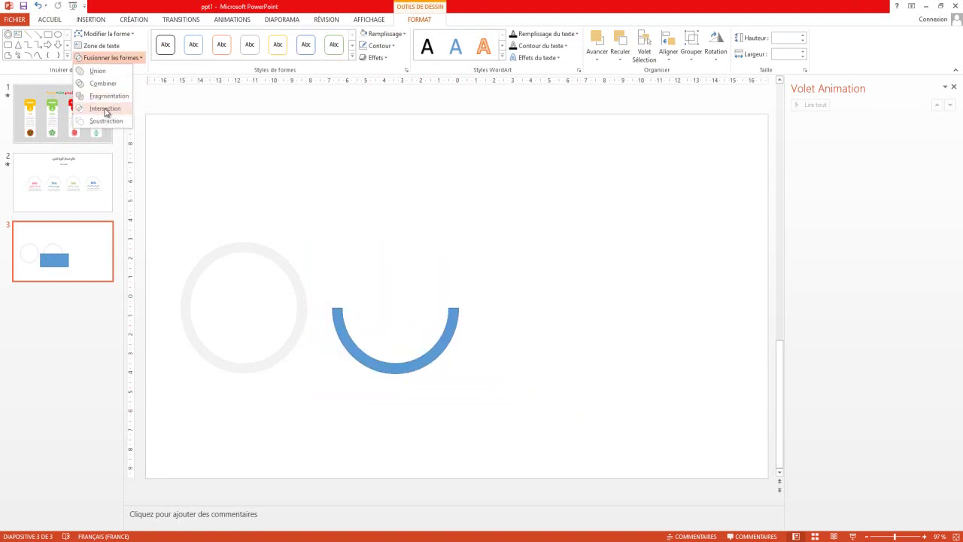
{"action": "left_click", "coordinate": [106, 113]}
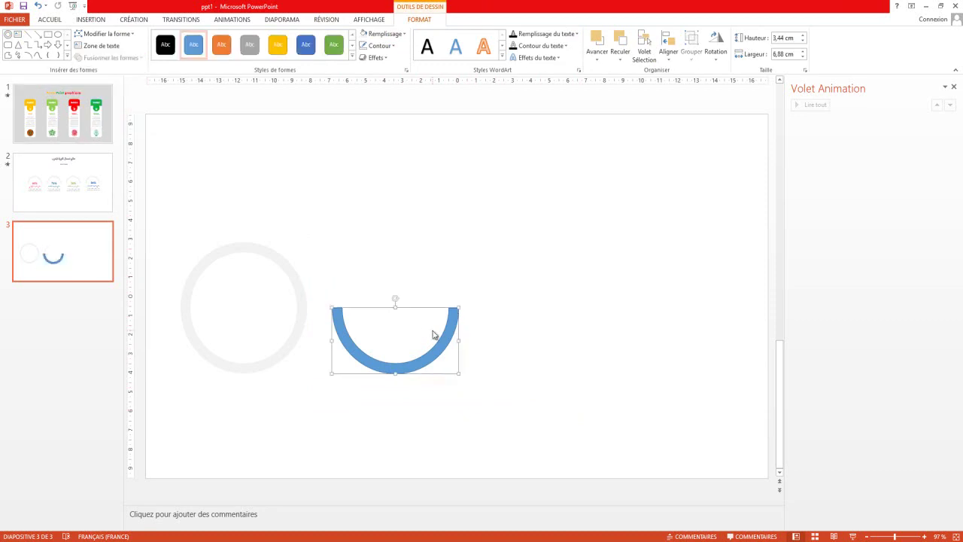
{"action": "key", "text": "ctrl+z"}
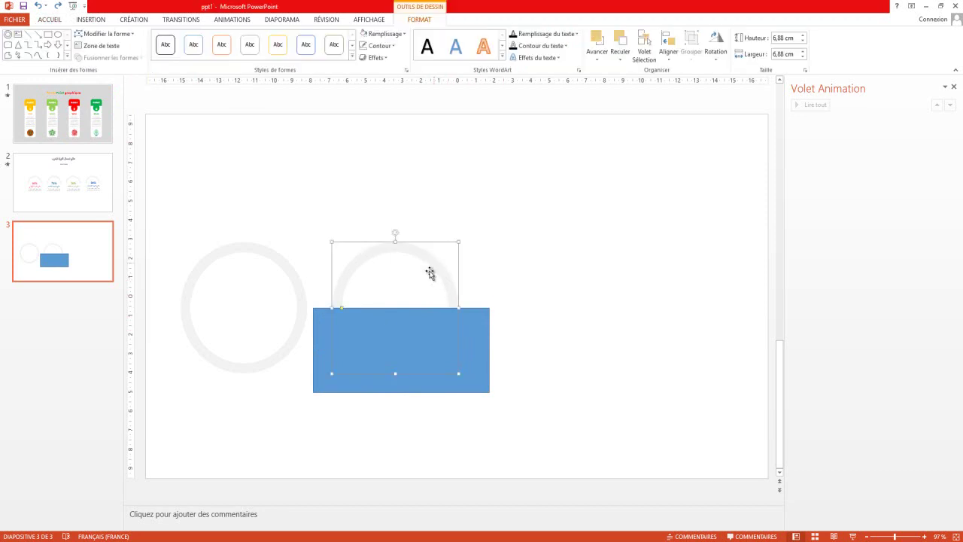
{"action": "left_click", "coordinate": [478, 372], "text": "shift"}
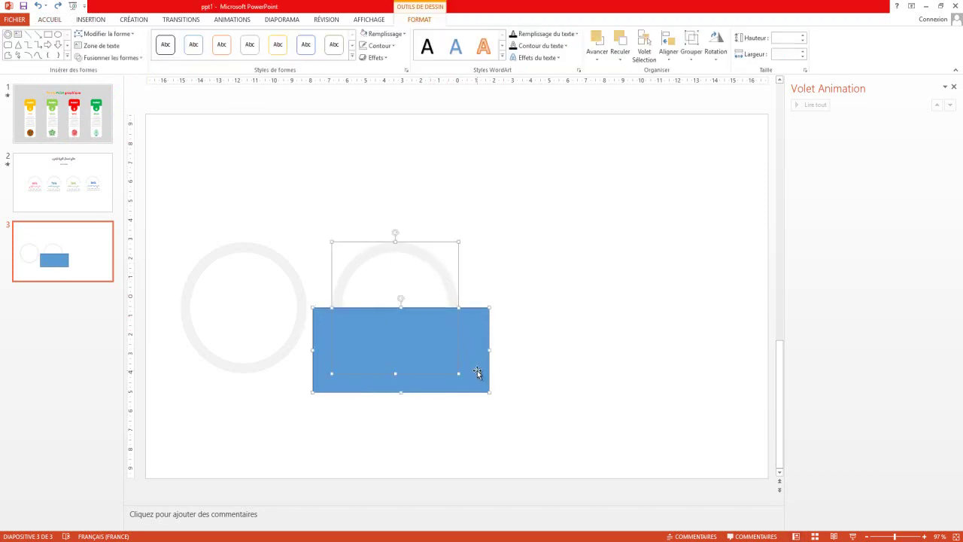
{"action": "left_click", "coordinate": [138, 58]}
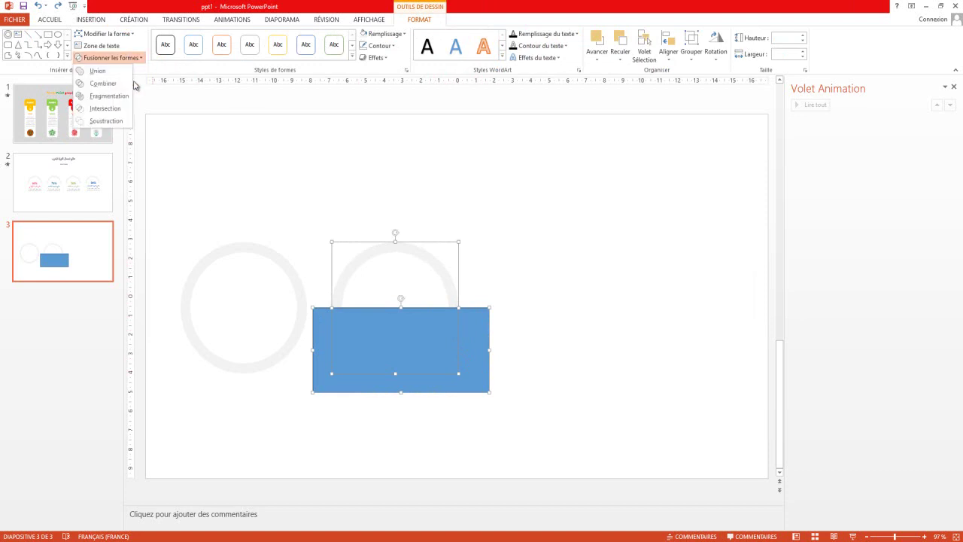
{"action": "left_click", "coordinate": [101, 114]}
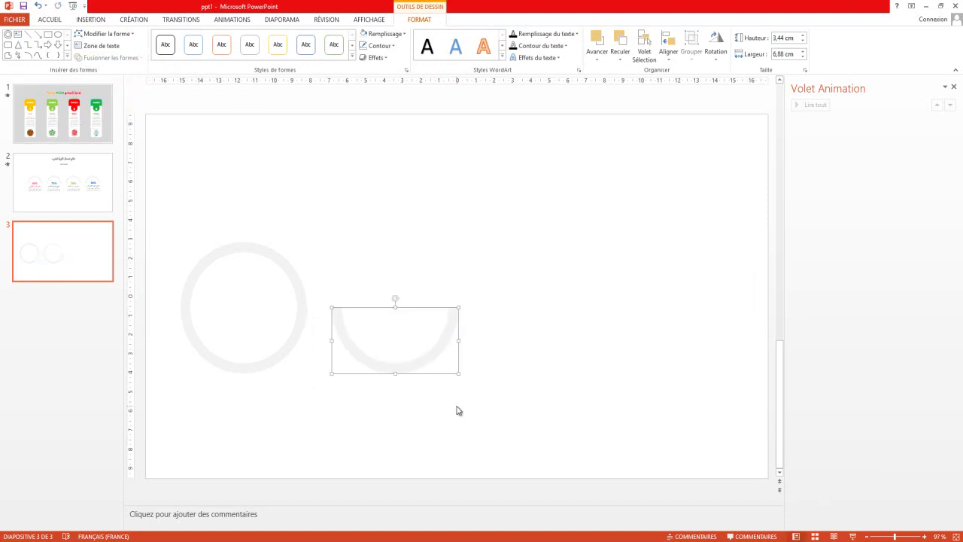
- Fill the half-arc magenta and place it over the left ring's lower half
{"action": "left_click", "coordinate": [404, 34]}
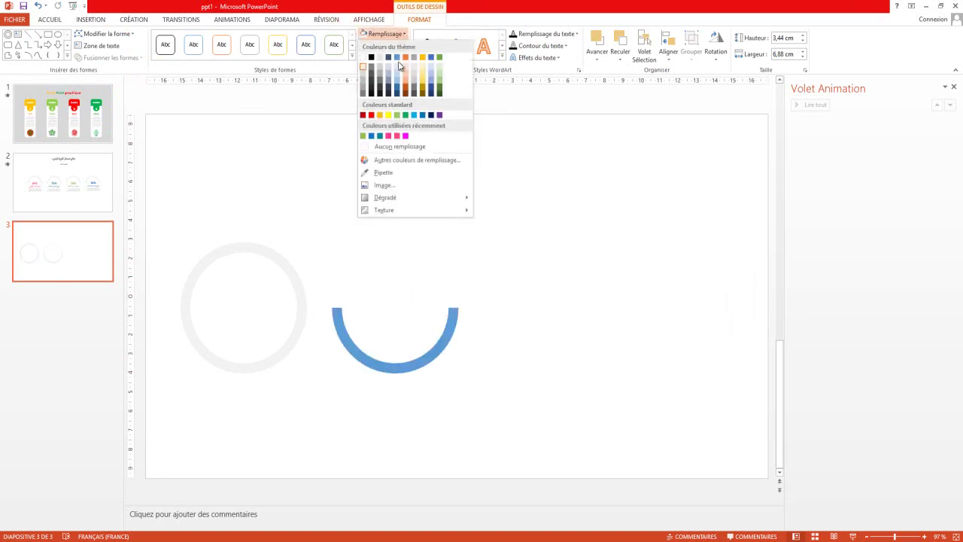
{"action": "left_click", "coordinate": [406, 137]}
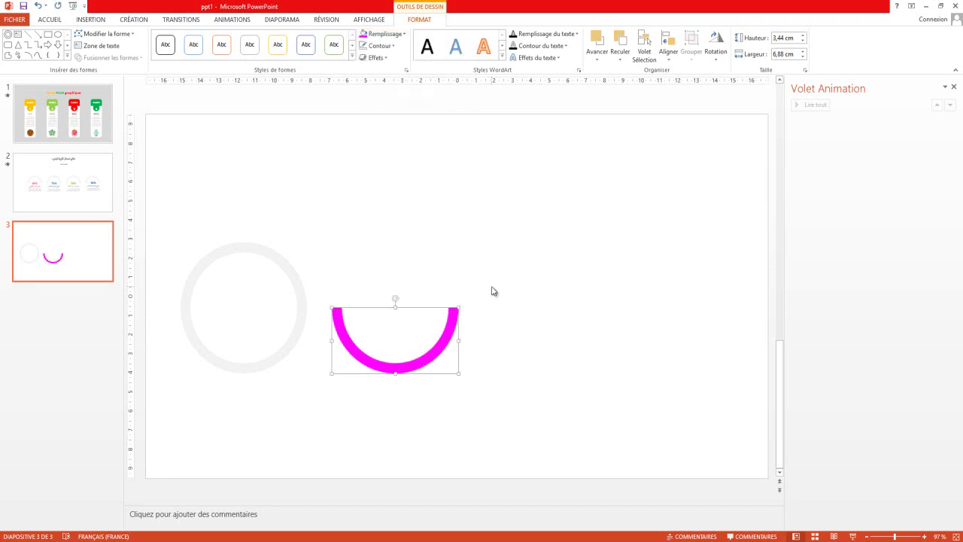
{"action": "left_click_drag", "start_coordinate": [446, 337], "coordinate": [295, 337]}
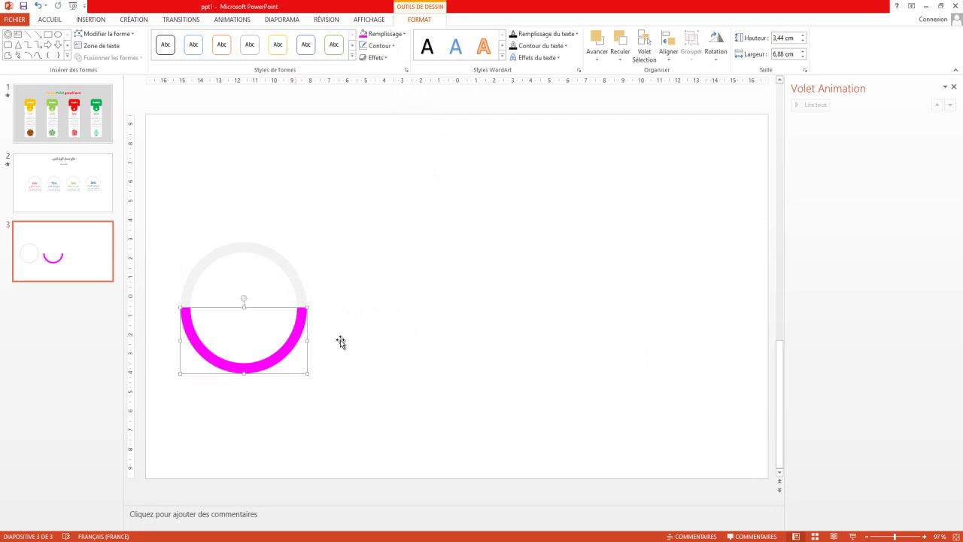
{"action": "left_click", "coordinate": [489, 355]}
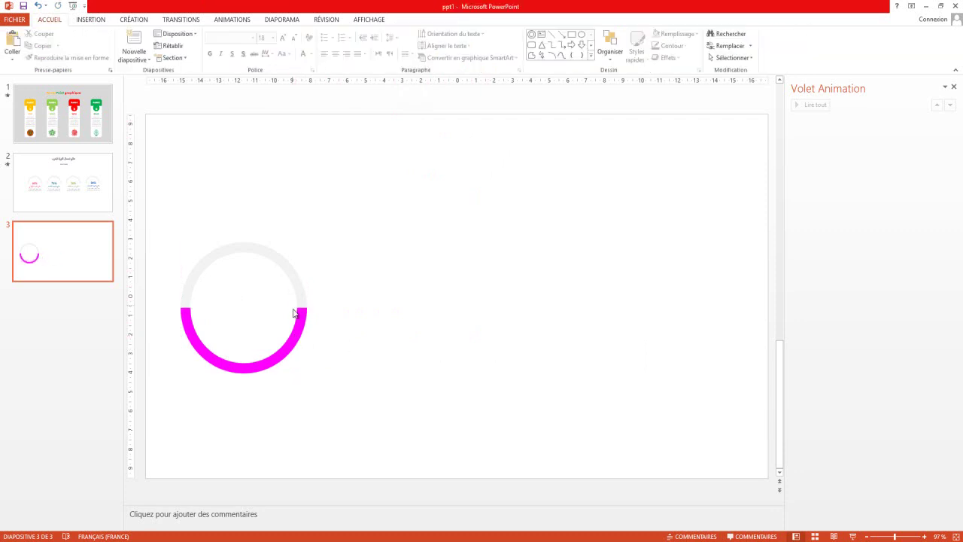
- Group the left grey ring and the magenta arc into one gauge
{"action": "left_click_drag", "start_coordinate": [165, 234], "coordinate": [344, 388]}
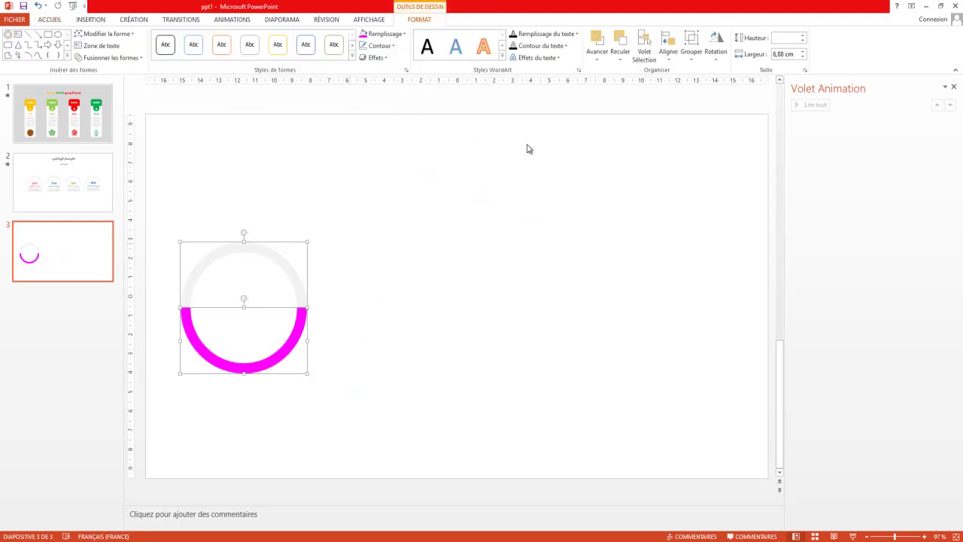
{"action": "left_click", "coordinate": [692, 63]}
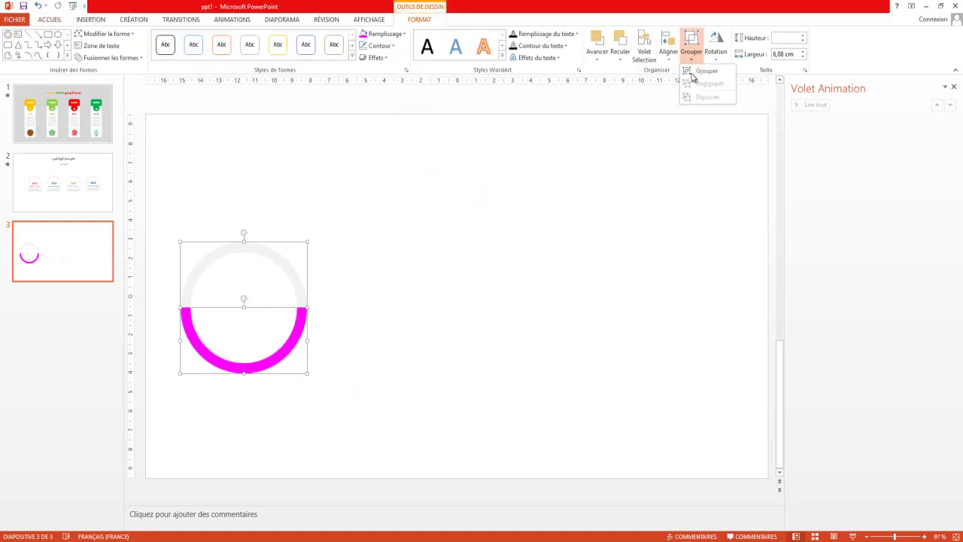
{"action": "left_click", "coordinate": [700, 74]}
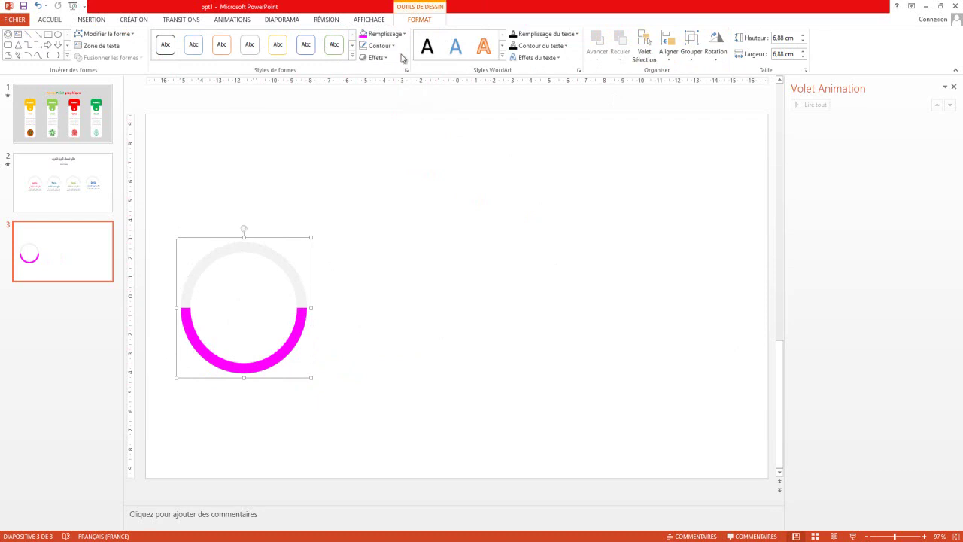
- Apply a Rotation emphasis animation to the ring group and open Groupe 8's effect options
{"action": "left_click", "coordinate": [231, 20]}
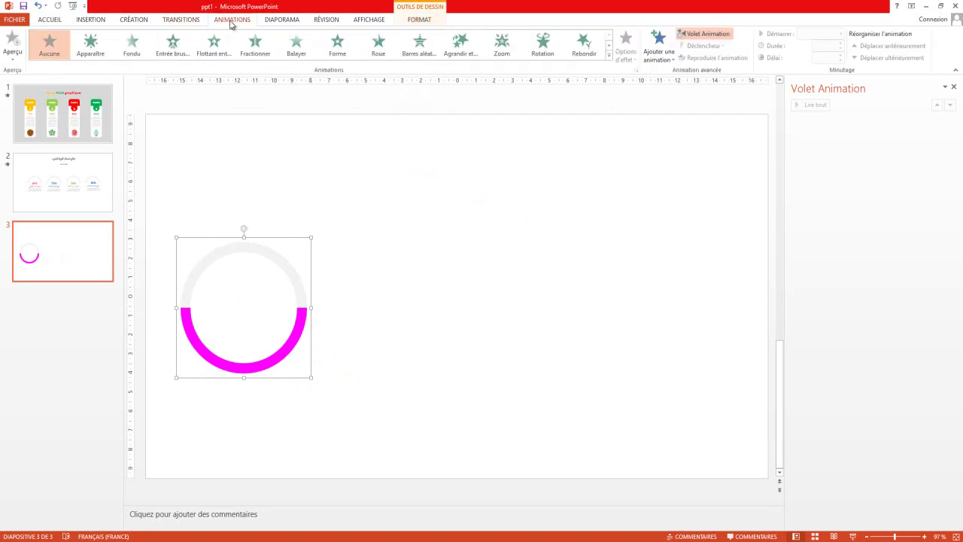
{"action": "left_click", "coordinate": [668, 60]}
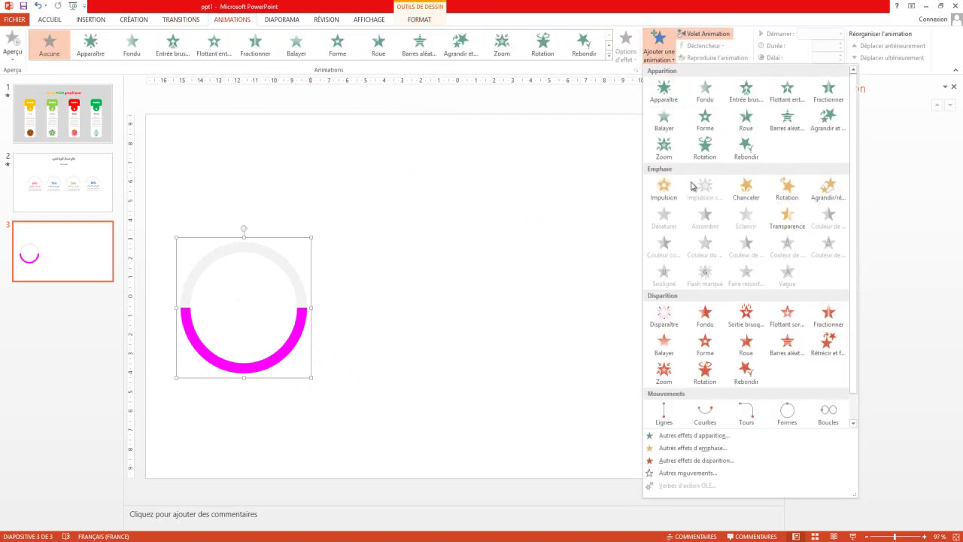
{"action": "left_click", "coordinate": [788, 191]}
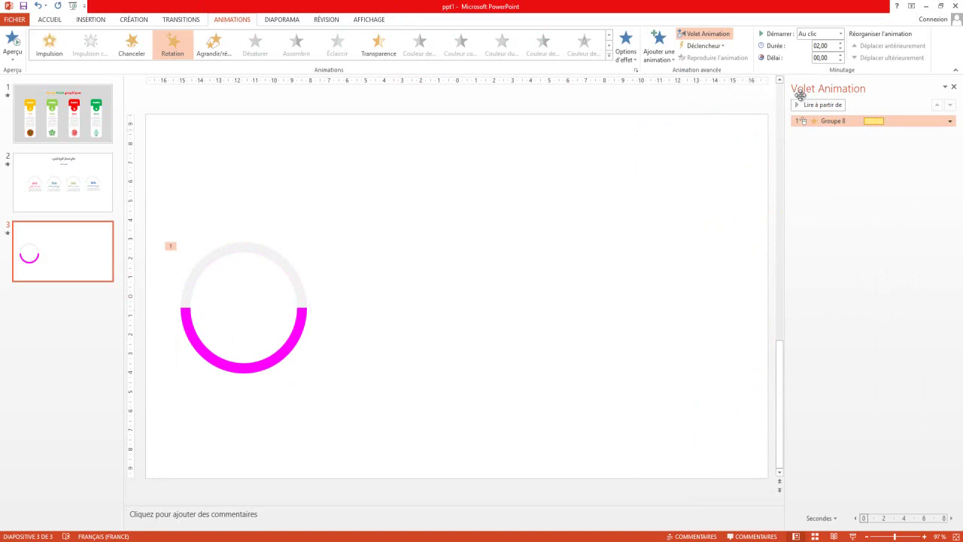
{"action": "left_click", "coordinate": [954, 88]}
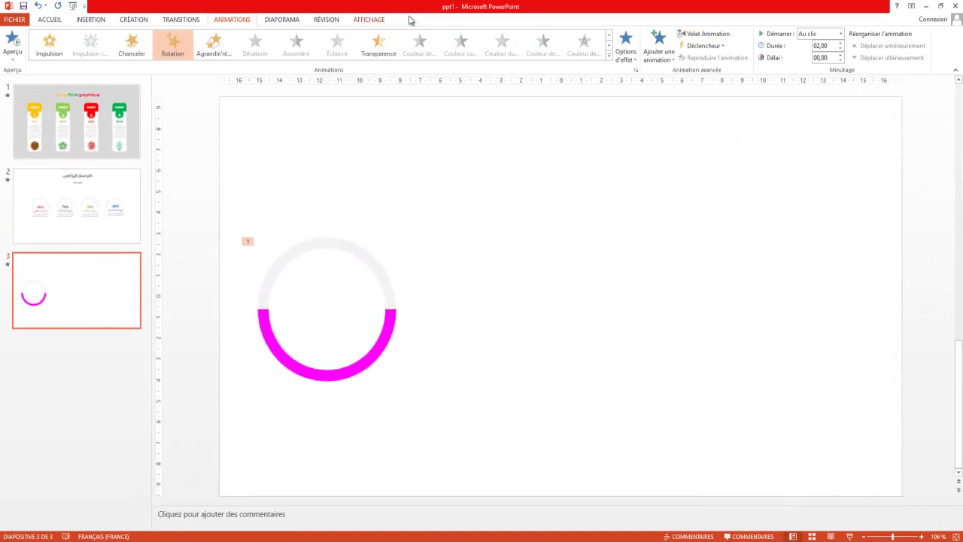
{"action": "left_click", "coordinate": [696, 39]}
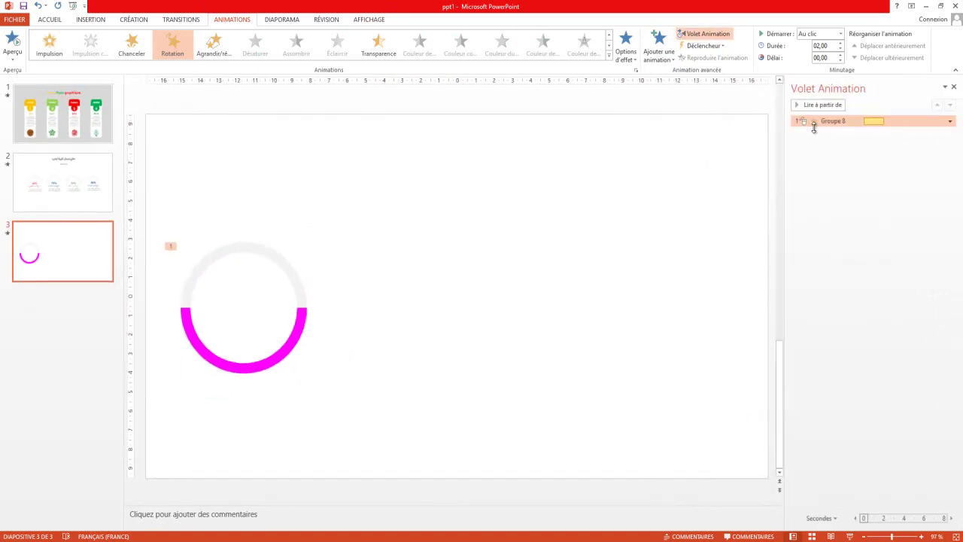
{"action": "left_click", "coordinate": [301, 286]}
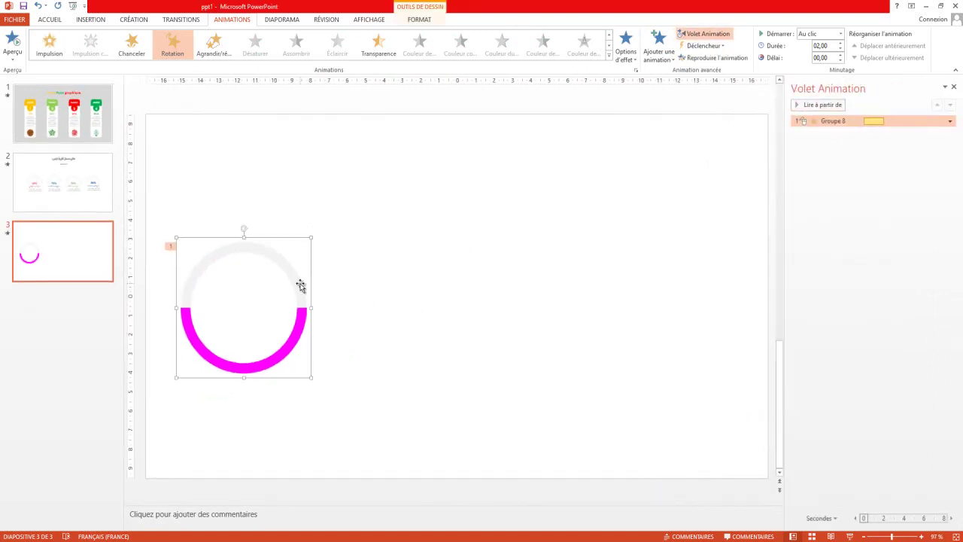
{"action": "left_click", "coordinate": [951, 122]}
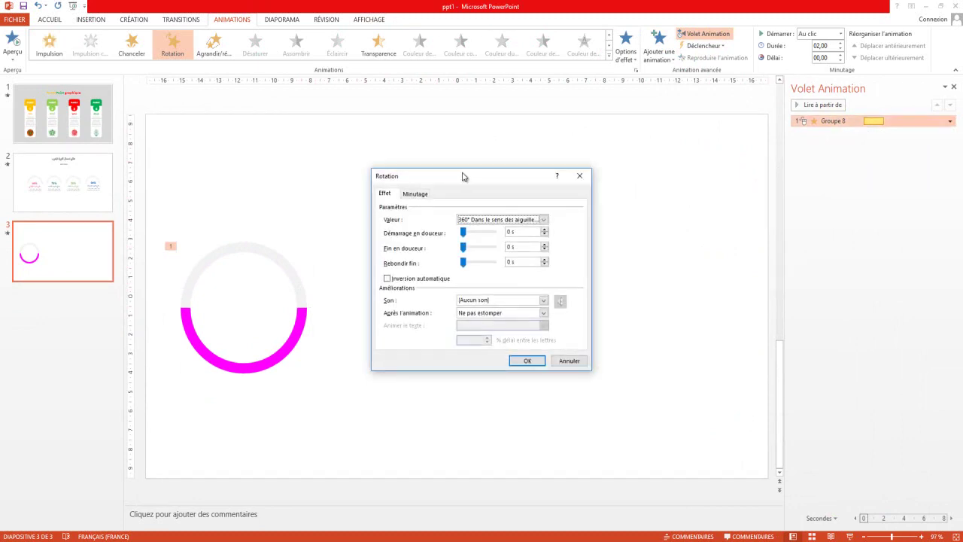
- Set the rotation to a custom 120° clockwise with a 2-second smooth end, and apply it
{"action": "left_click_drag", "start_coordinate": [465, 178], "coordinate": [448, 173]}
{"action": "left_click", "coordinate": [528, 215]}
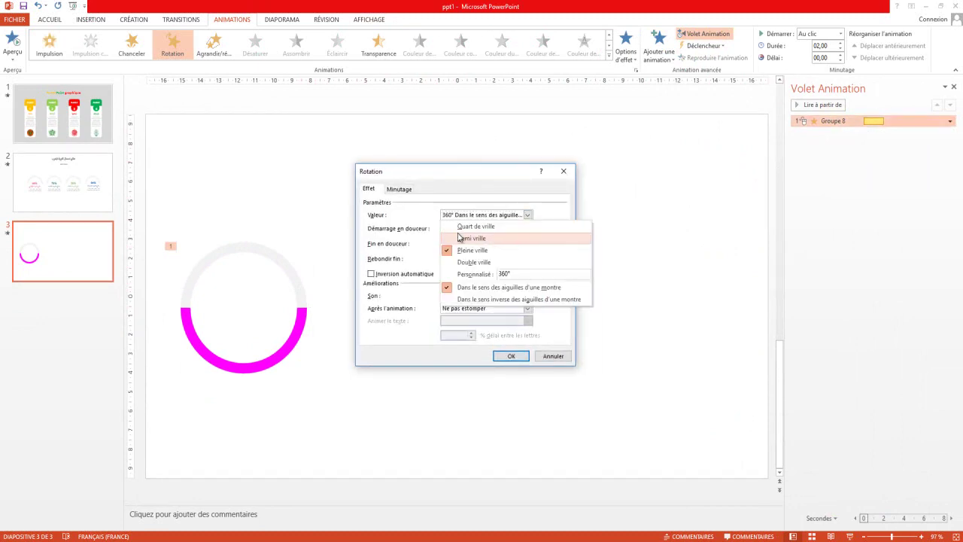
{"action": "left_click_drag", "start_coordinate": [529, 274], "coordinate": [494, 276]}
{"action": "type", "text": "120"}
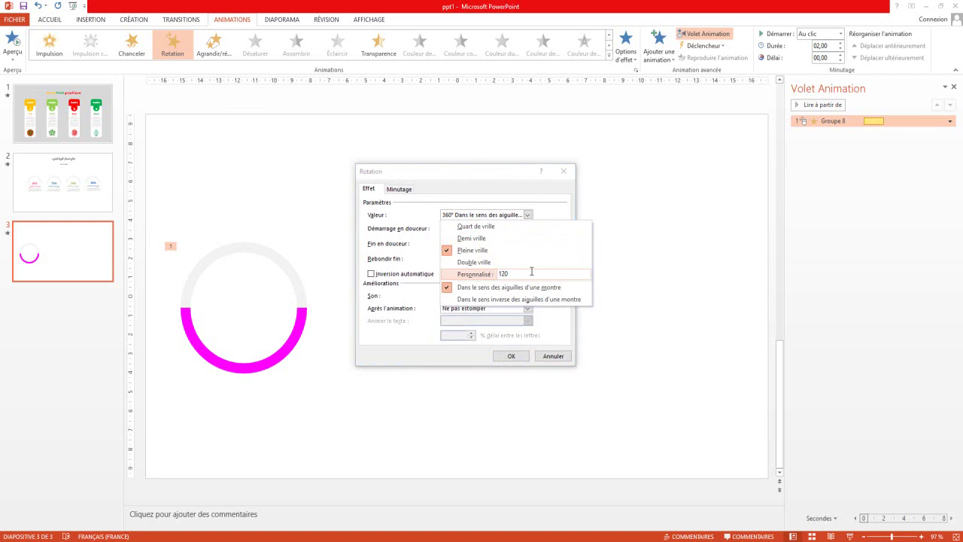
{"action": "left_click", "coordinate": [558, 325]}
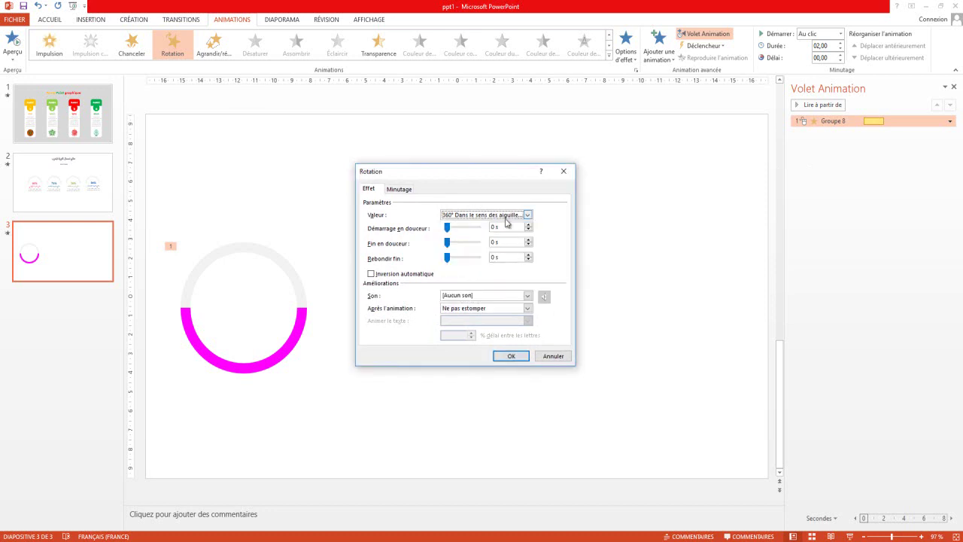
{"action": "left_click", "coordinate": [528, 216]}
{"action": "left_click", "coordinate": [475, 275]}
{"action": "type", "text": "120"}
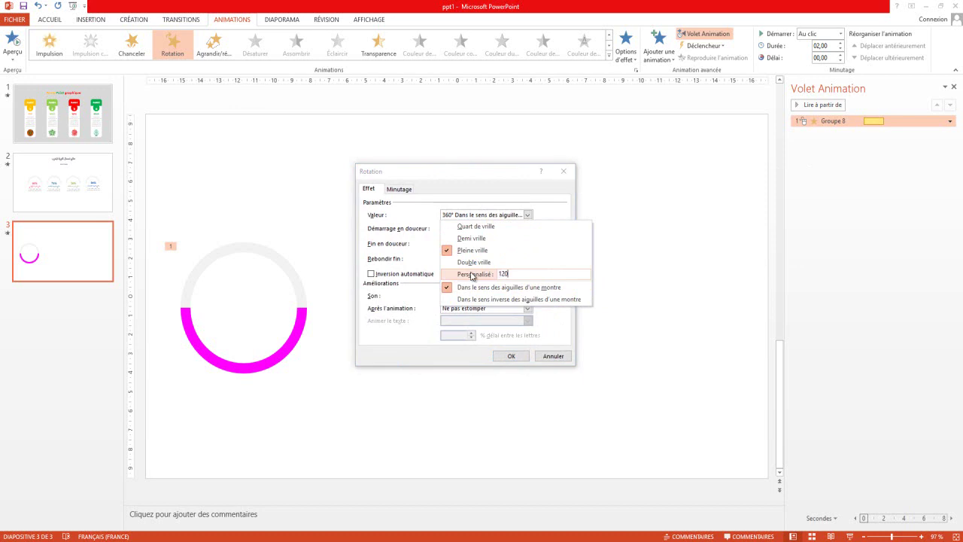
{"action": "key", "text": "Return"}
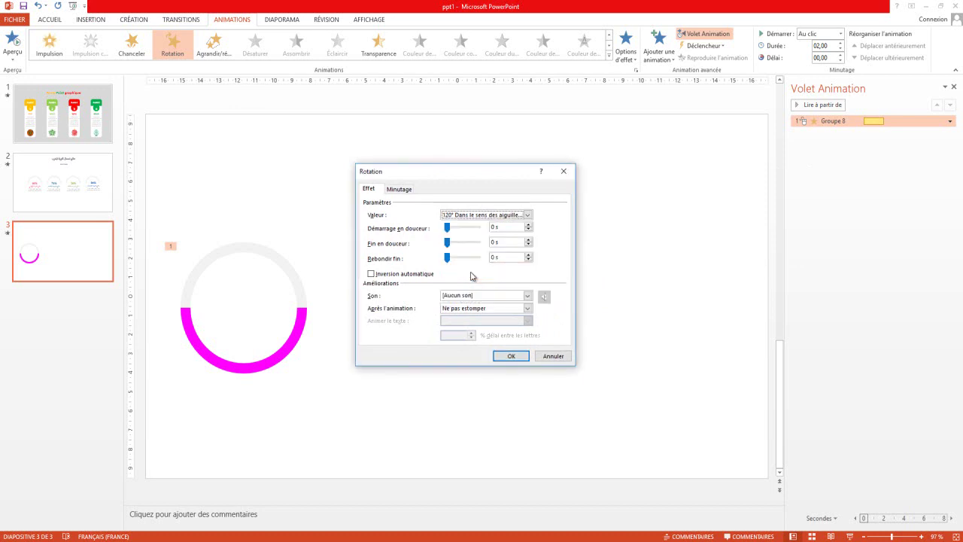
{"action": "left_click_drag", "start_coordinate": [447, 243], "coordinate": [481, 248]}
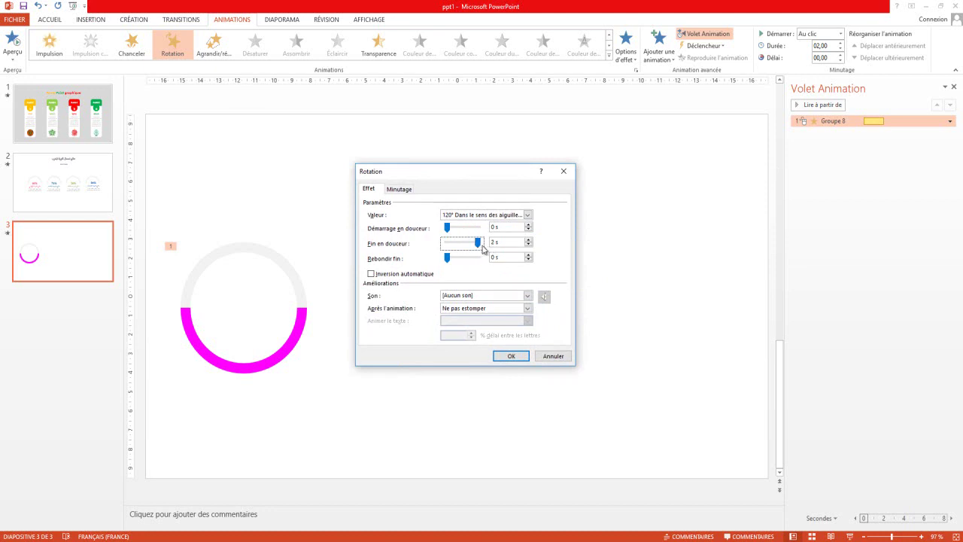
{"action": "left_click", "coordinate": [506, 356]}
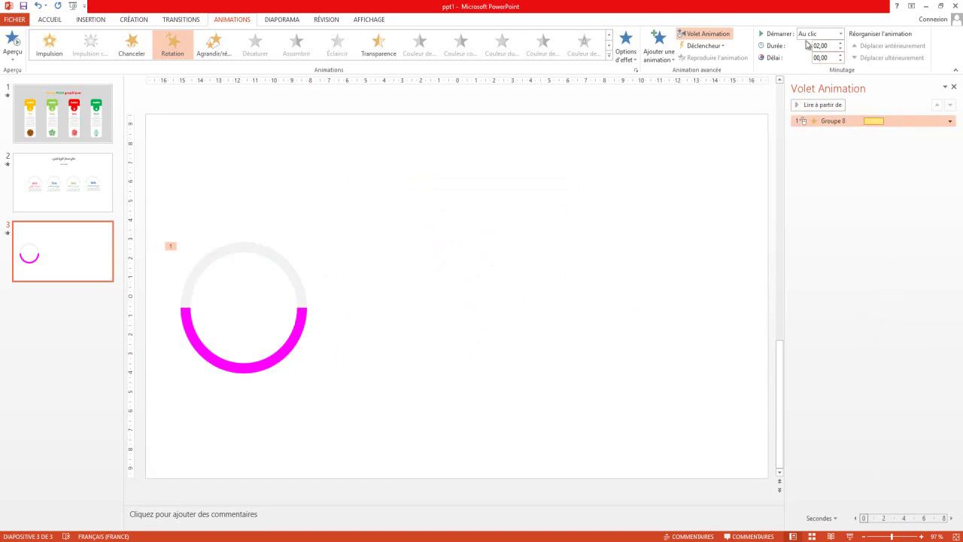
- Set the spin duration to 01,75 s, copy the gauge into four, and select them all
{"action": "left_click", "coordinate": [840, 49]}
{"action": "left_click", "coordinate": [297, 285]}
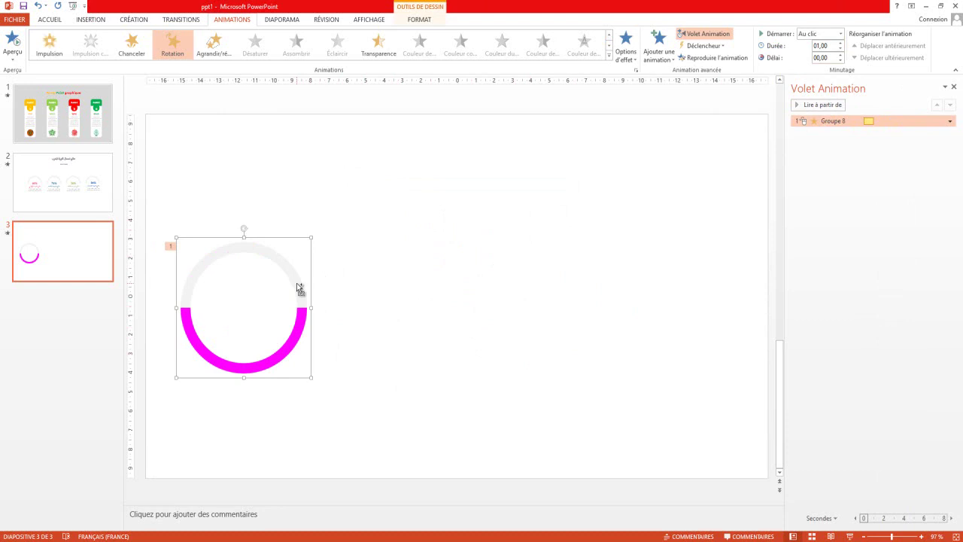
{"action": "left_click_drag", "start_coordinate": [299, 288], "coordinate": [732, 283]}
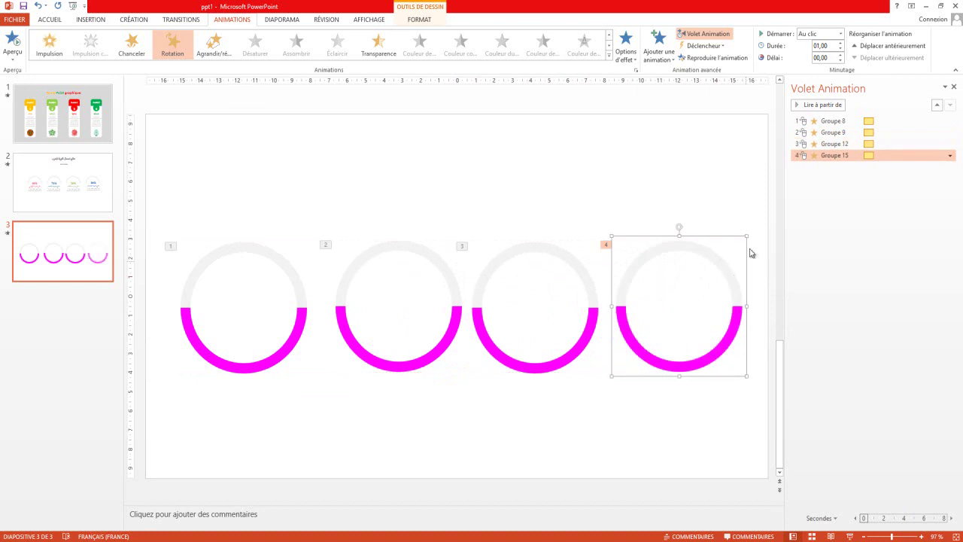
{"action": "mouse_move", "coordinate": [748, 203]}
{"action": "left_mouse_down"}
{"action": "mouse_move", "coordinate": [345, 406]}
{"action": "mouse_move", "coordinate": [173, 408]}
{"action": "left_mouse_up"}
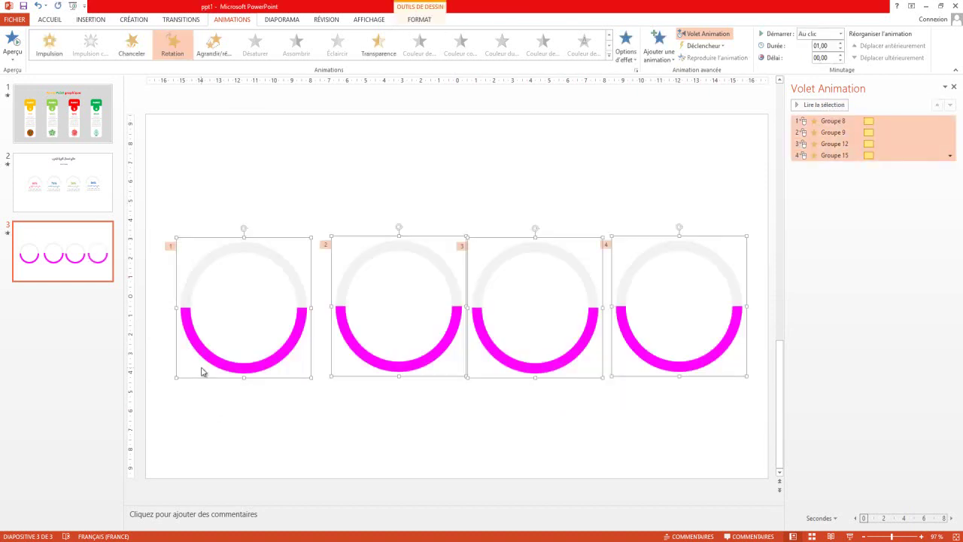
{"action": "left_click_drag", "start_coordinate": [205, 358], "coordinate": [197, 356]}
- Fill the first gauge's half-ring with pink
{"action": "left_click", "coordinate": [231, 401]}
{"action": "left_click", "coordinate": [235, 370]}
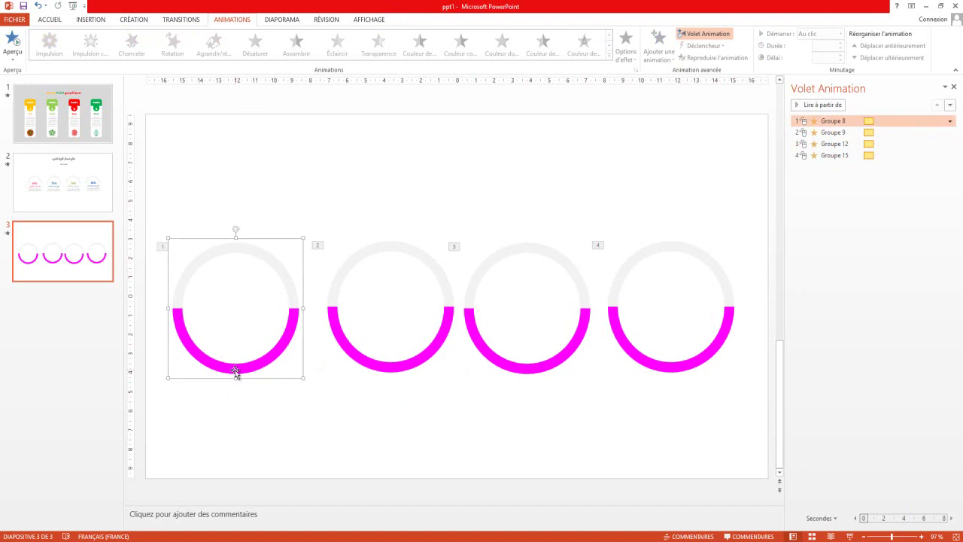
{"action": "left_click", "coordinate": [294, 316]}
{"action": "left_click", "coordinate": [385, 34]}
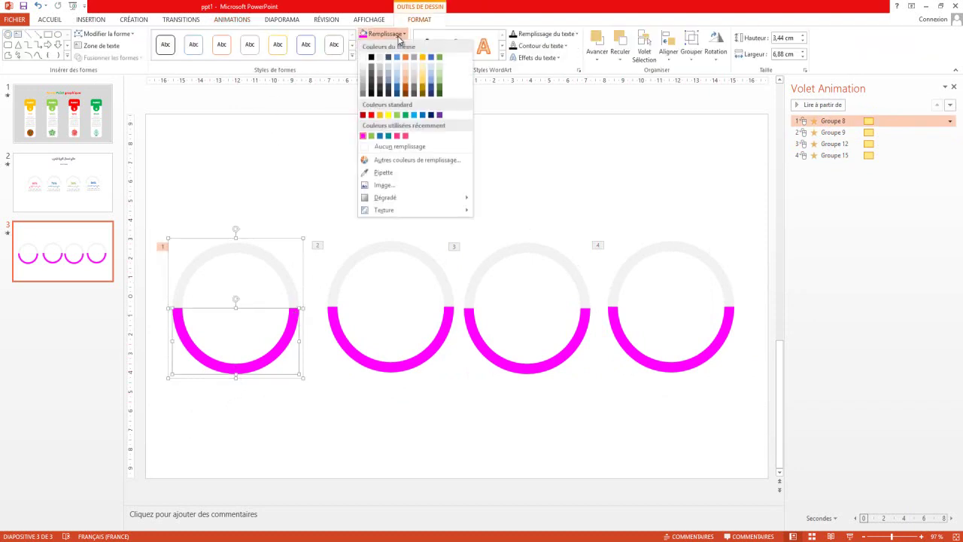
{"action": "left_click", "coordinate": [398, 136]}
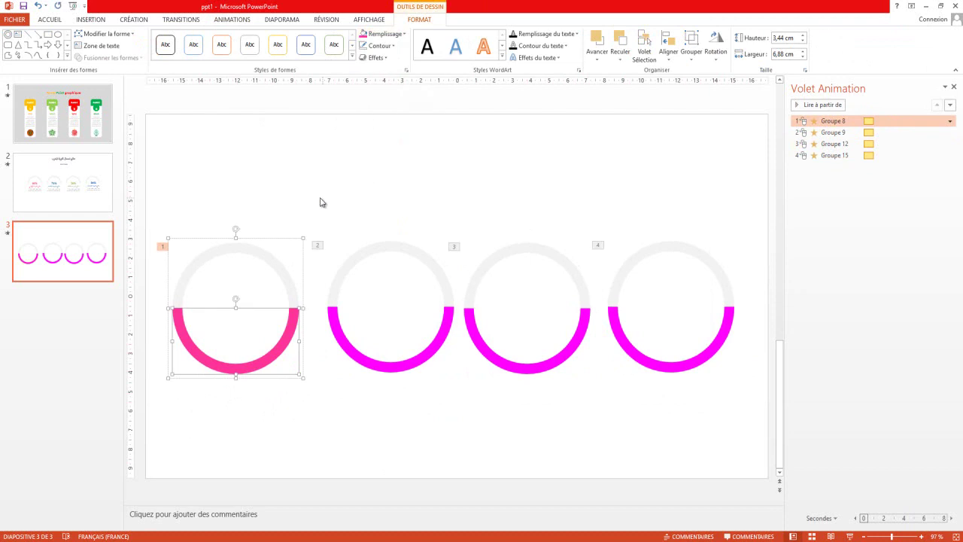
{"action": "left_click", "coordinate": [335, 184]}
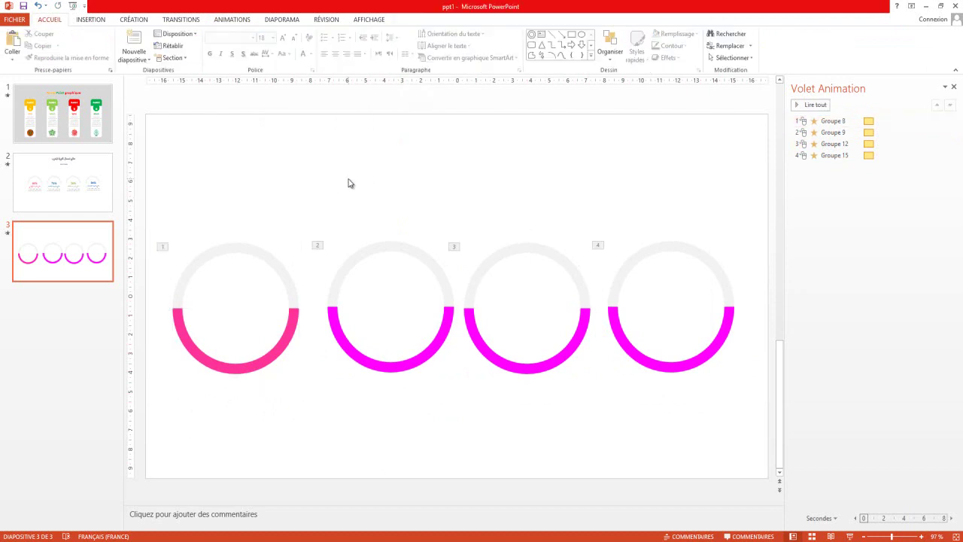
- Align the four gauges to the middle and distribute them horizontally
{"action": "mouse_move", "coordinate": [171, 195]}
{"action": "left_mouse_down"}
{"action": "mouse_move", "coordinate": [765, 426]}
{"action": "mouse_move", "coordinate": [741, 415]}
{"action": "left_mouse_up"}
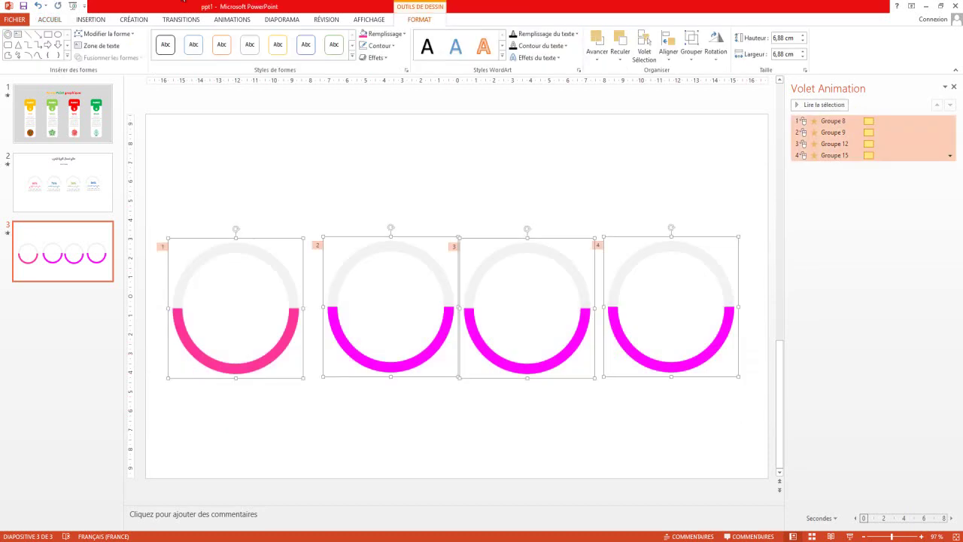
{"action": "left_click", "coordinate": [692, 62]}
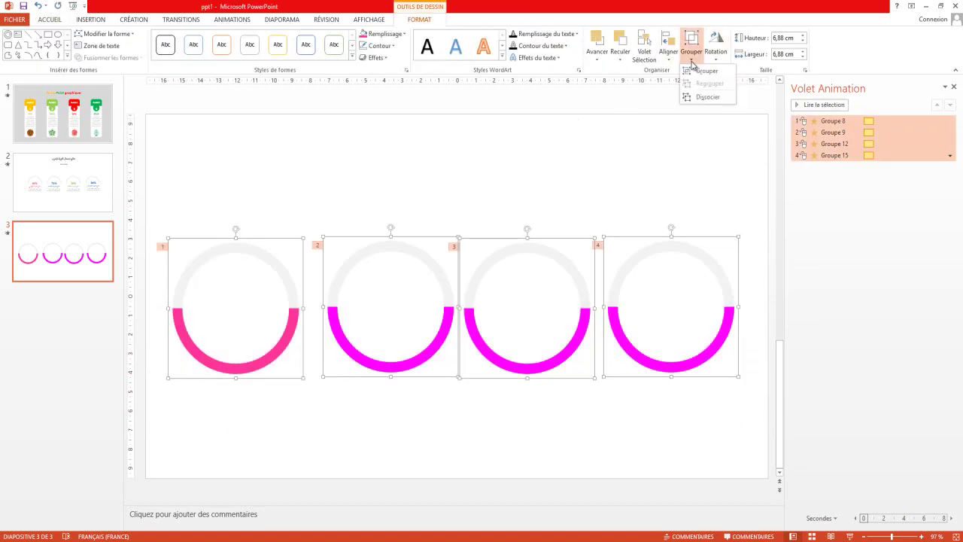
{"action": "left_click", "coordinate": [669, 60]}
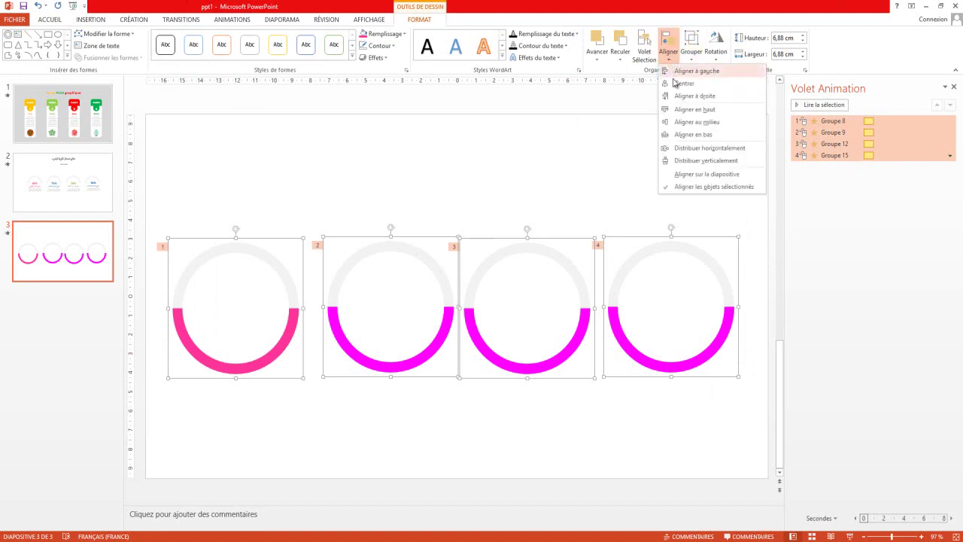
{"action": "left_click", "coordinate": [690, 128]}
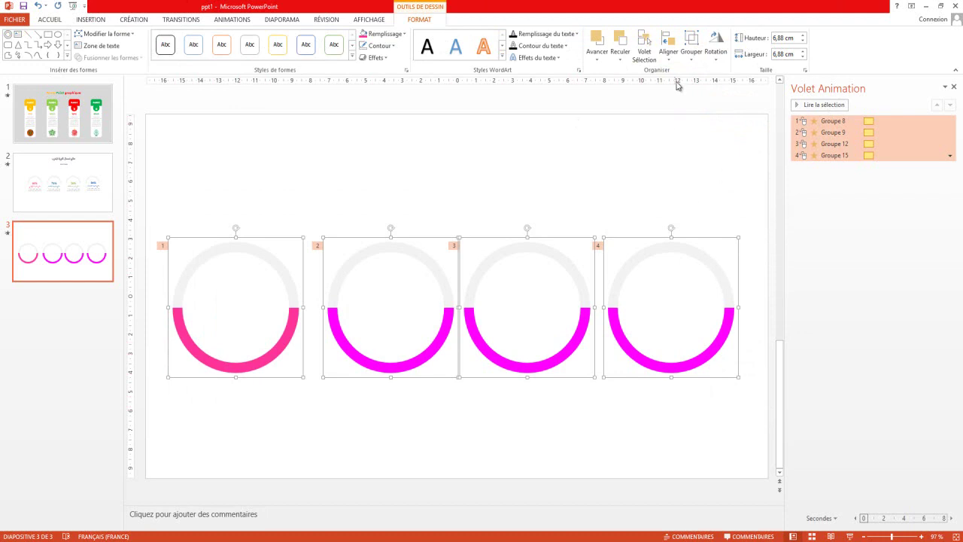
{"action": "left_click", "coordinate": [668, 46]}
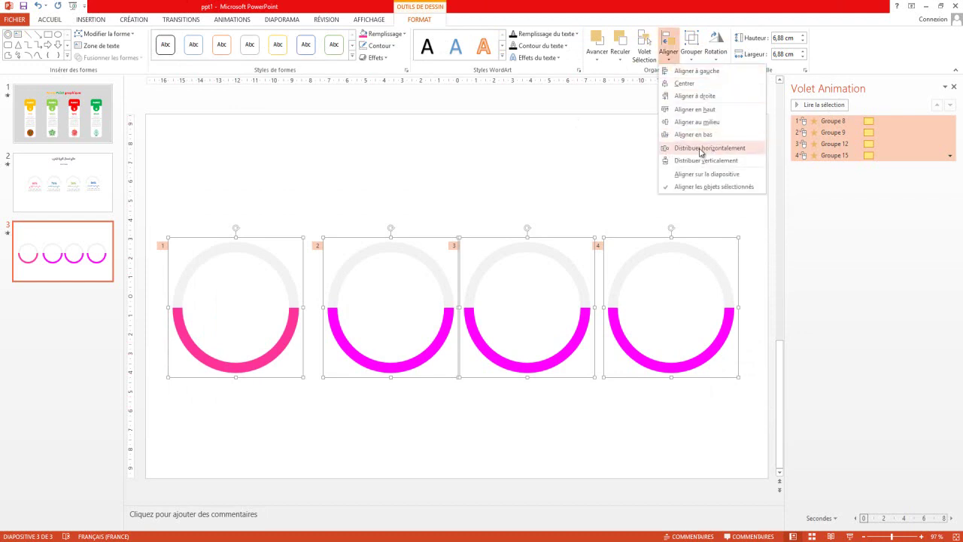
{"action": "left_click", "coordinate": [700, 149]}
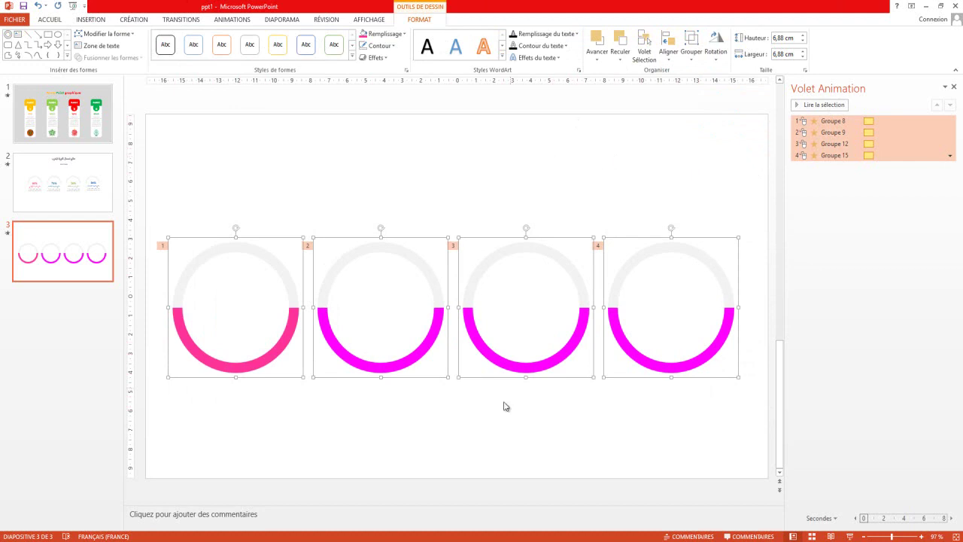
{"action": "left_click", "coordinate": [508, 429]}
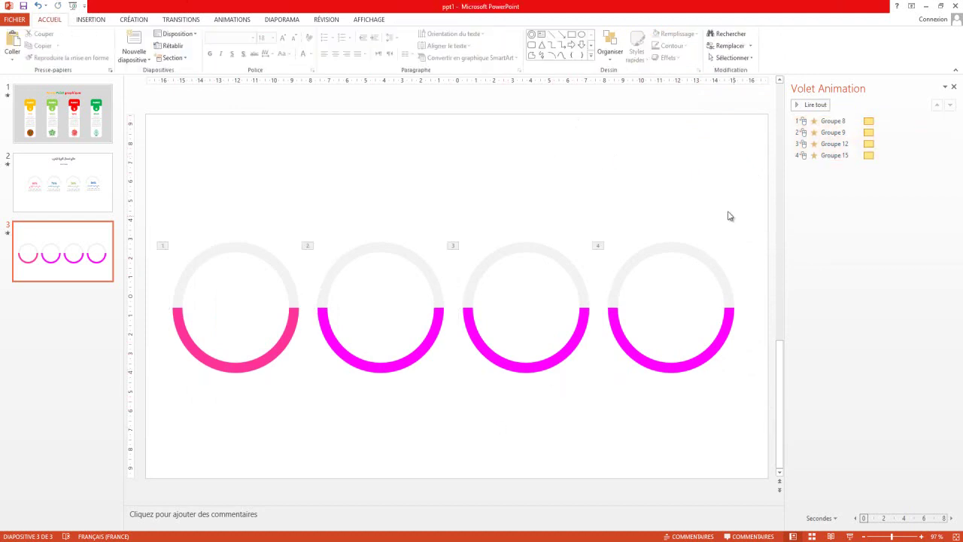
{"action": "left_click_drag", "start_coordinate": [730, 210], "coordinate": [148, 441]}
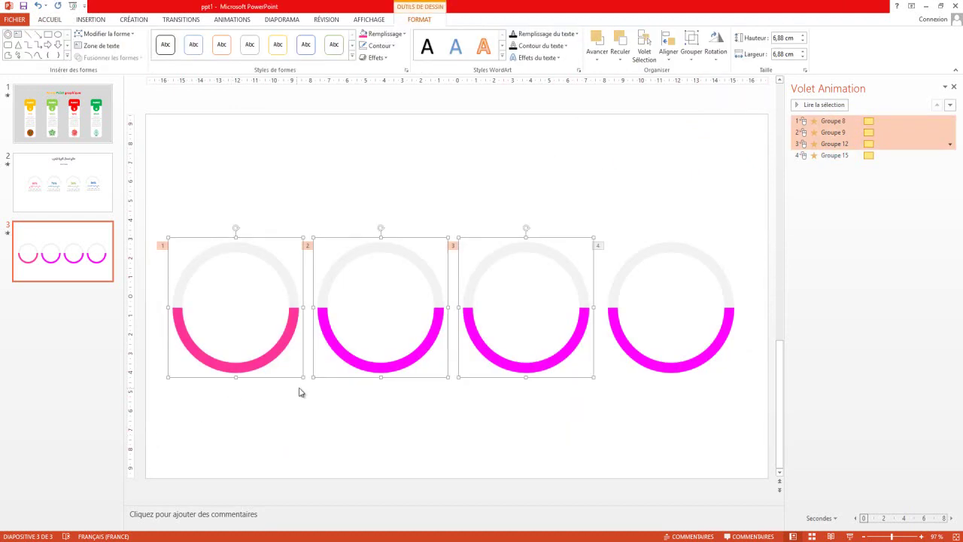
- Fill the second gauge's magenta half-ring with blue
{"action": "left_click_drag", "start_coordinate": [753, 177], "coordinate": [132, 426]}
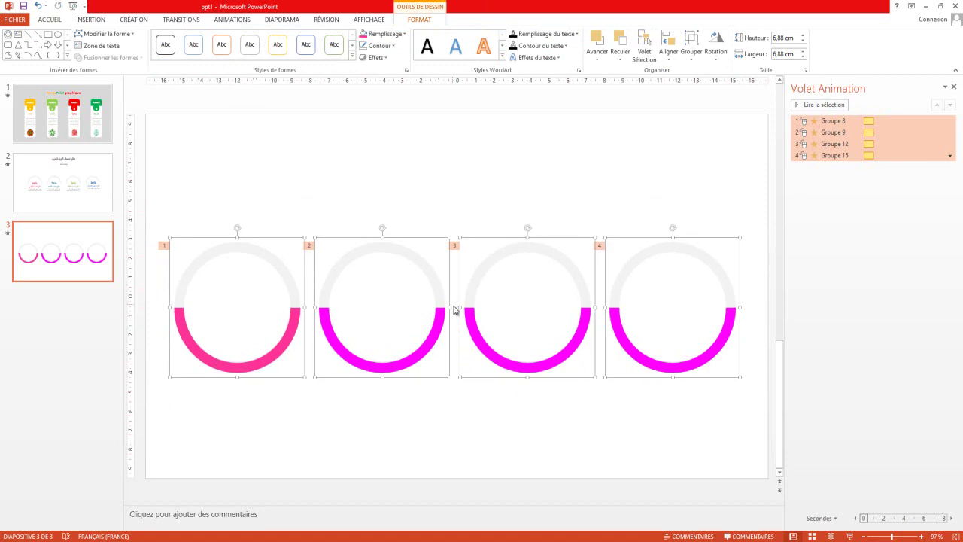
{"action": "left_click", "coordinate": [325, 320]}
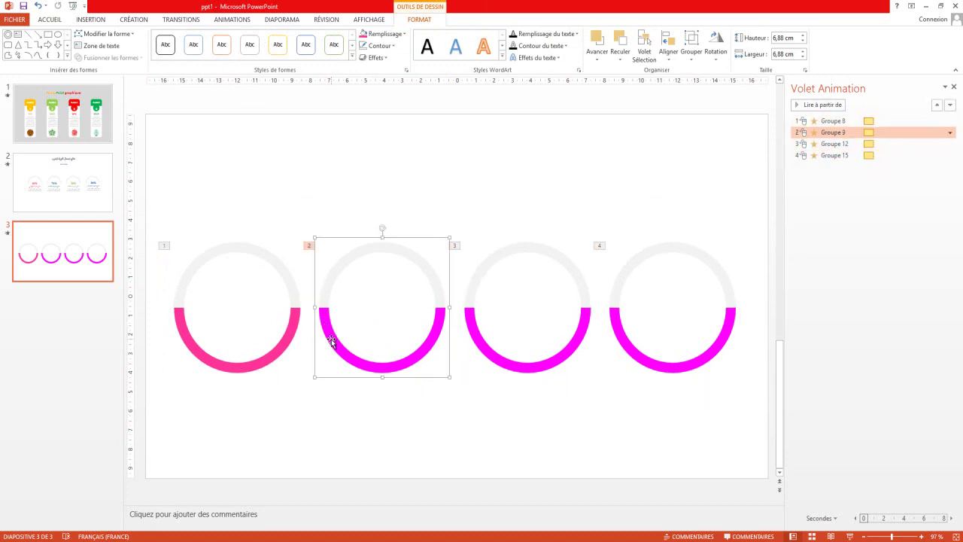
{"action": "left_click", "coordinate": [332, 340]}
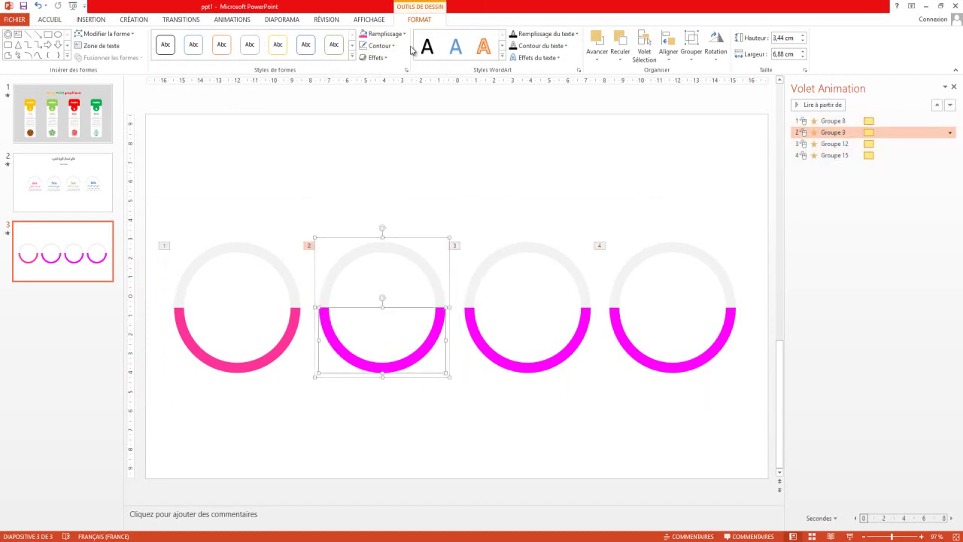
{"action": "left_click", "coordinate": [385, 34]}
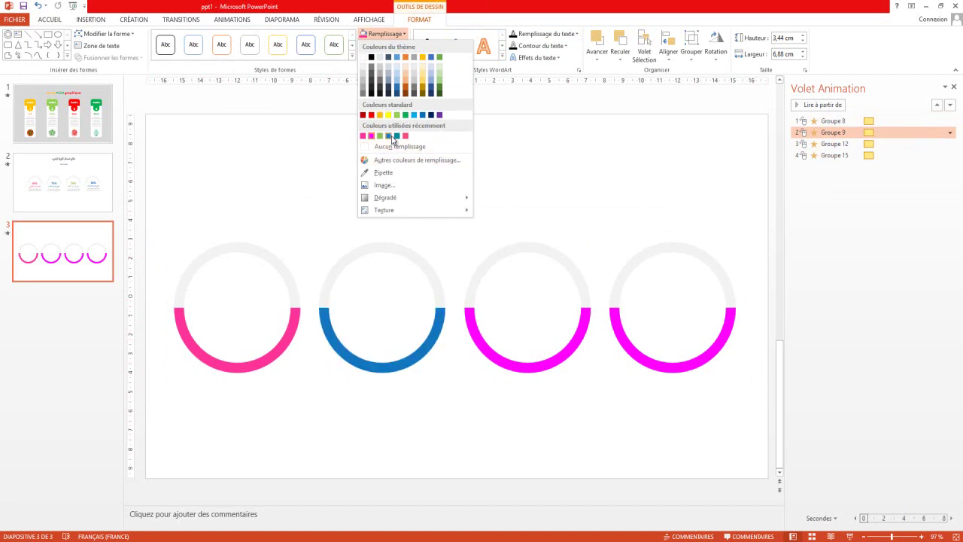
{"action": "left_click", "coordinate": [392, 139]}
- Fill the third gauge's magenta half-ring with green
{"action": "left_click", "coordinate": [480, 335]}
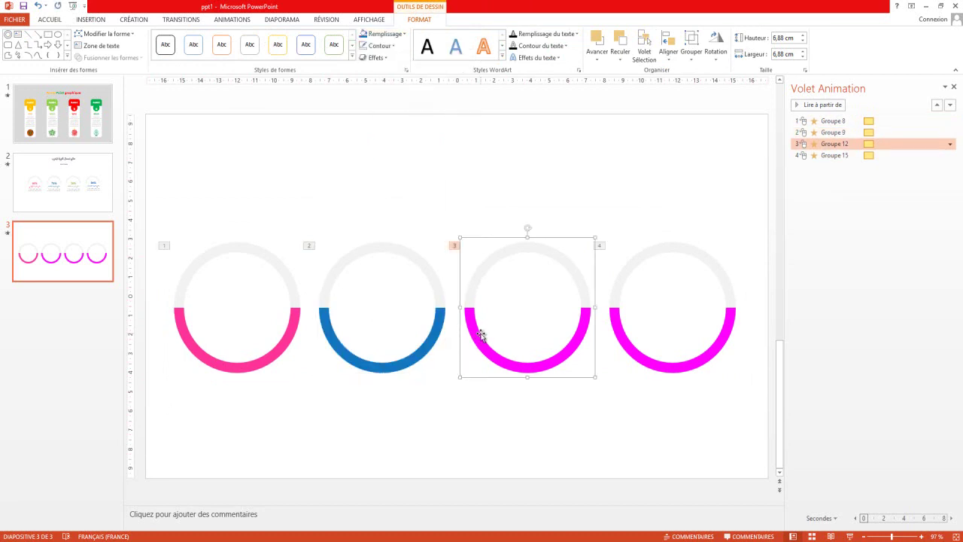
{"action": "left_click", "coordinate": [486, 335]}
{"action": "left_click", "coordinate": [477, 341]}
{"action": "left_click", "coordinate": [477, 341]}
{"action": "left_click", "coordinate": [402, 38]}
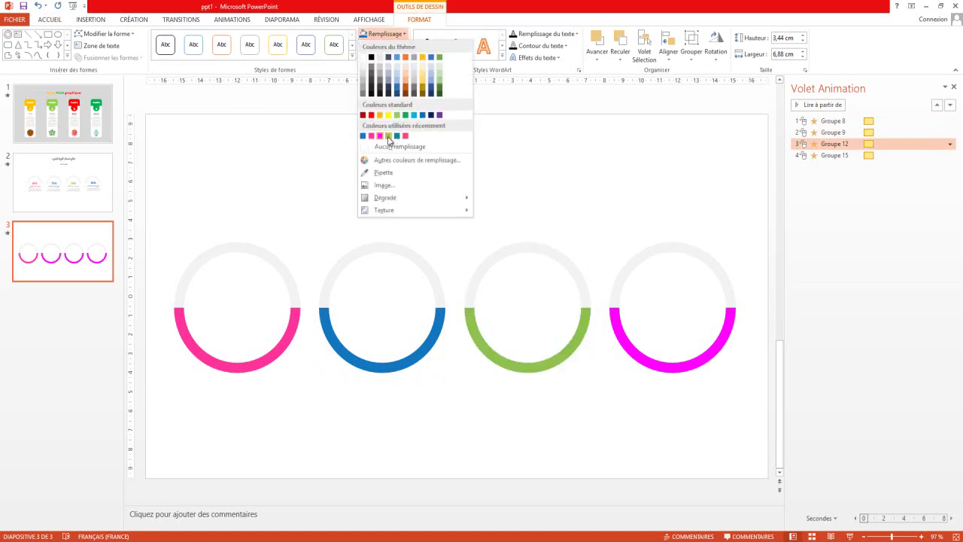
{"action": "left_click", "coordinate": [389, 137]}
- Fill the fourth gauge's magenta half-ring with teal
{"action": "left_click", "coordinate": [624, 330]}
{"action": "left_click", "coordinate": [624, 331]}
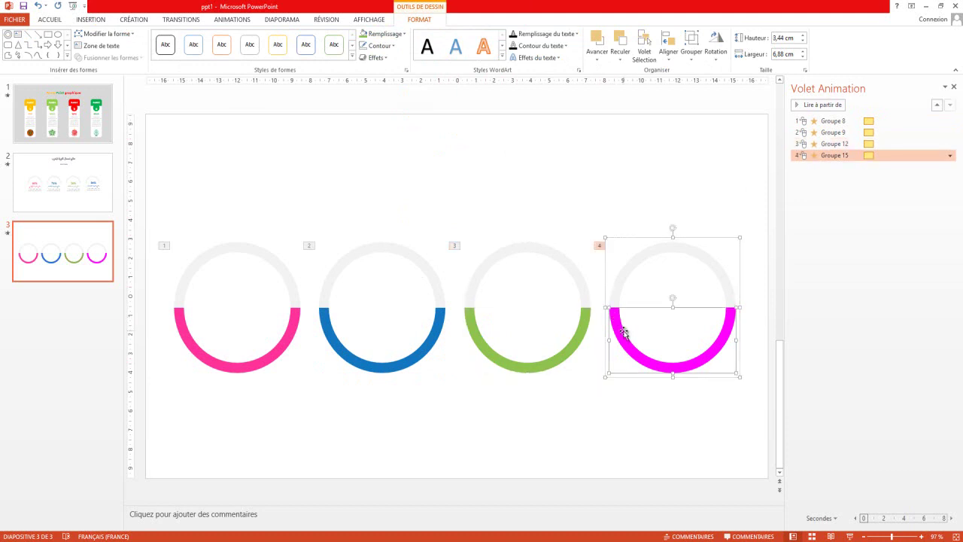
{"action": "left_click", "coordinate": [399, 34]}
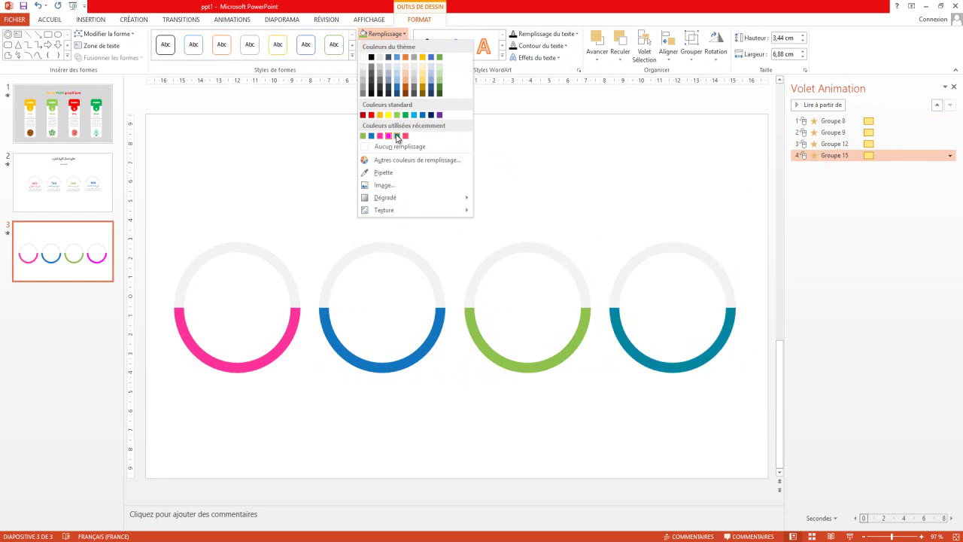
{"action": "left_click", "coordinate": [396, 135]}
{"action": "left_click", "coordinate": [462, 415]}
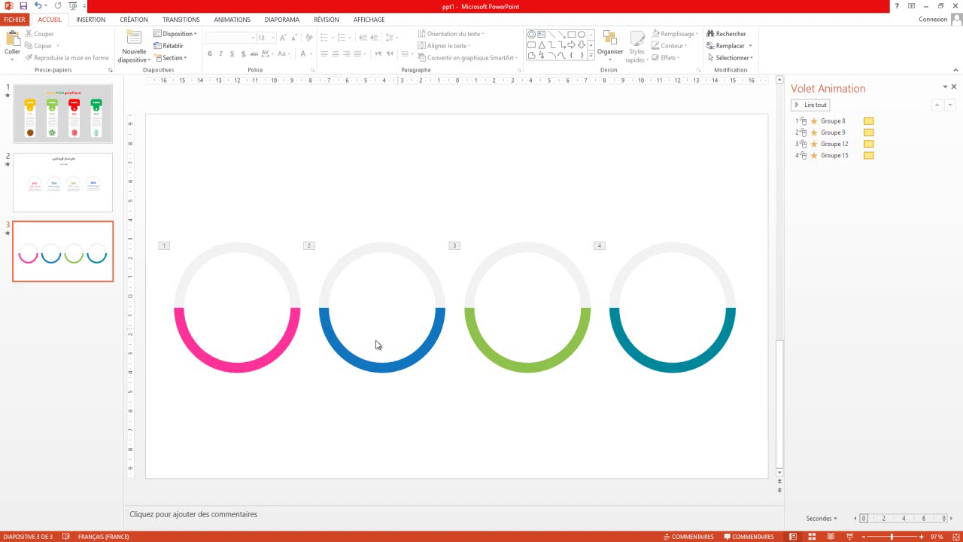
- Set the blue ring's Groupe 9 rotation to a custom 150° spin
{"action": "left_click", "coordinate": [329, 331]}
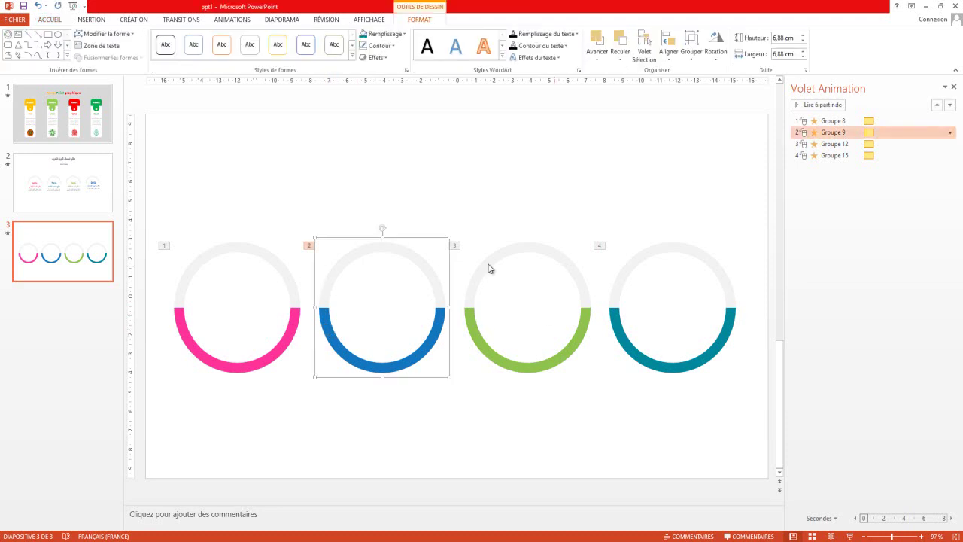
{"action": "left_click", "coordinate": [943, 132]}
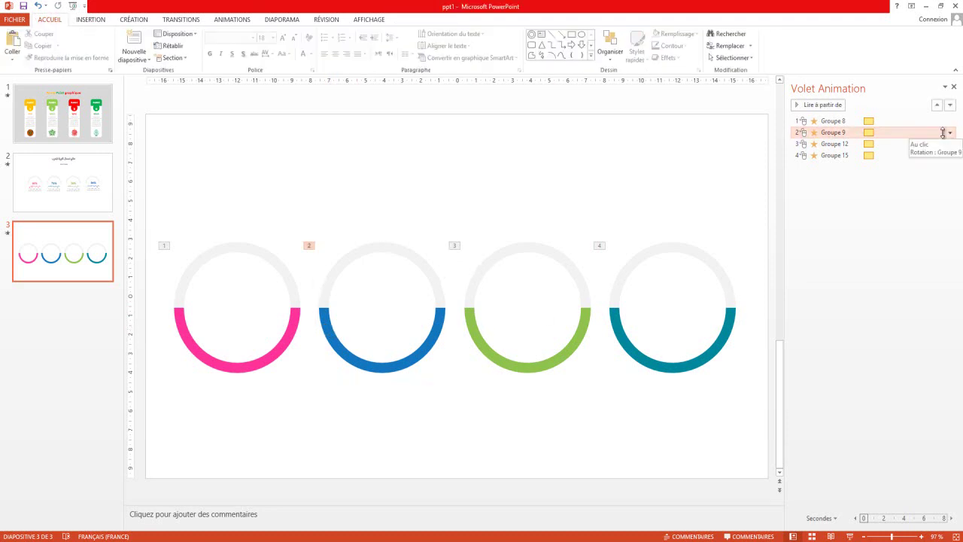
{"action": "left_click", "coordinate": [950, 133]}
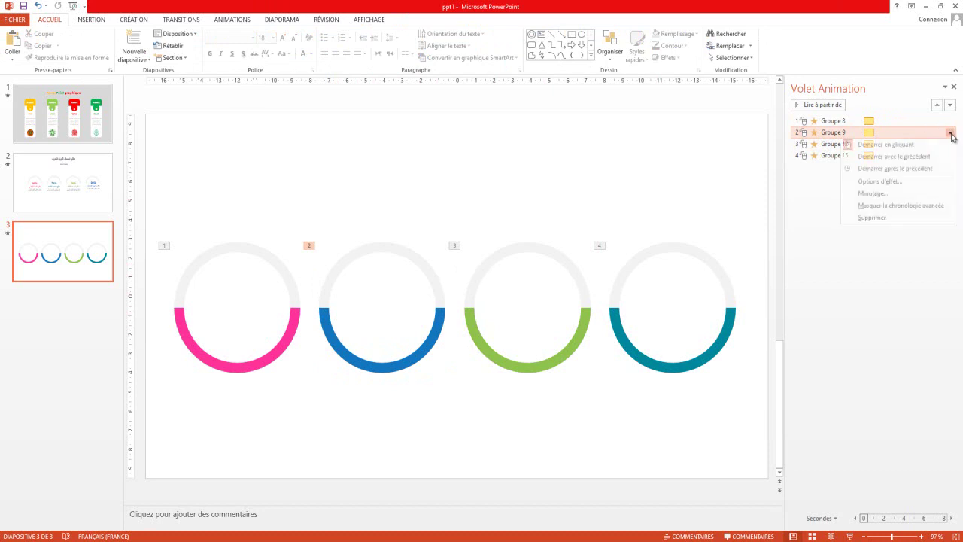
{"action": "left_click", "coordinate": [880, 182]}
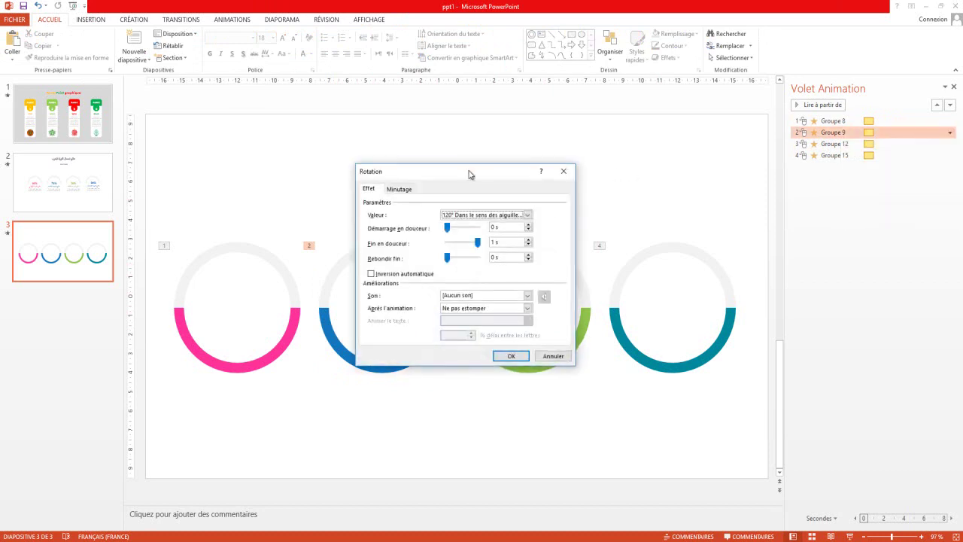
{"action": "left_click_drag", "start_coordinate": [467, 169], "coordinate": [506, 89]}
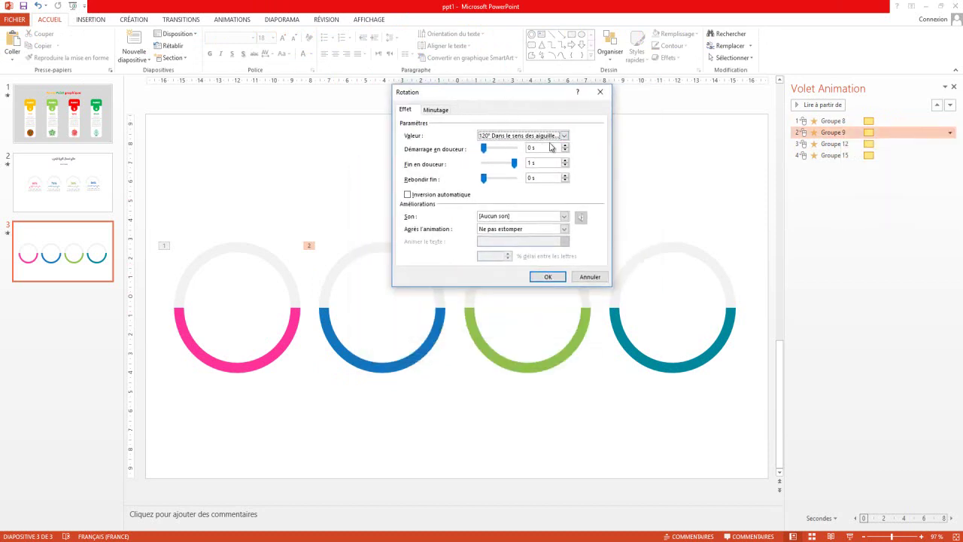
{"action": "left_click", "coordinate": [564, 136]}
{"action": "left_click", "coordinate": [511, 197]}
{"action": "type", "text": "150"}
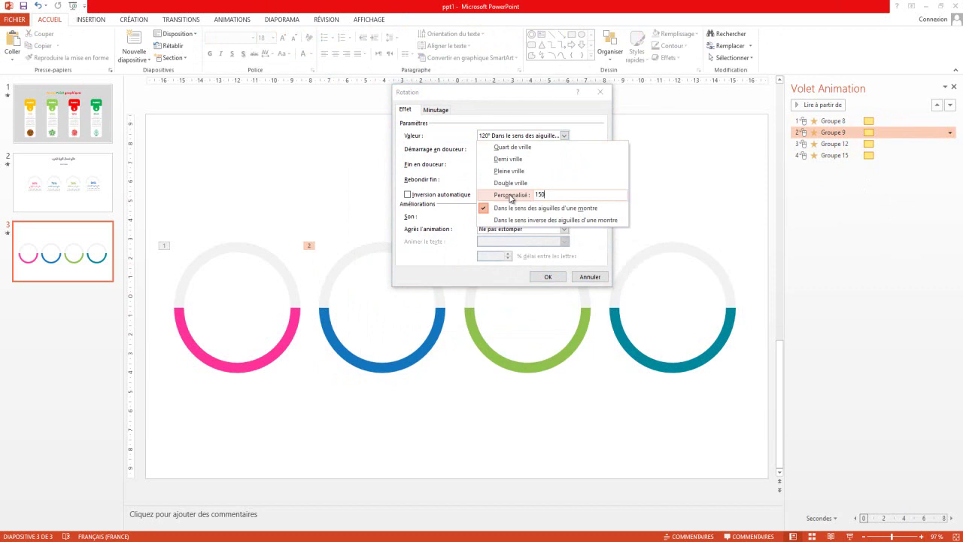
{"action": "key", "text": "Return"}
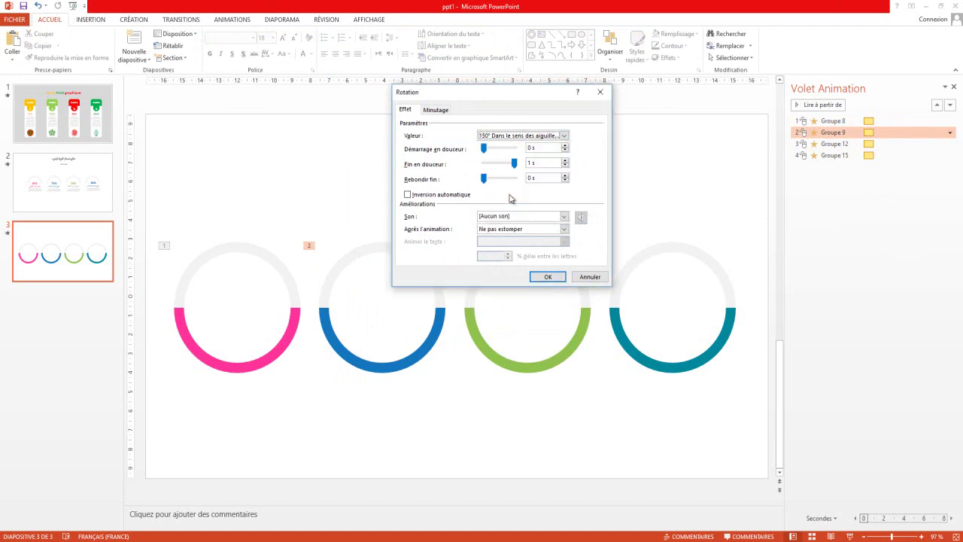
{"action": "left_click", "coordinate": [548, 277]}
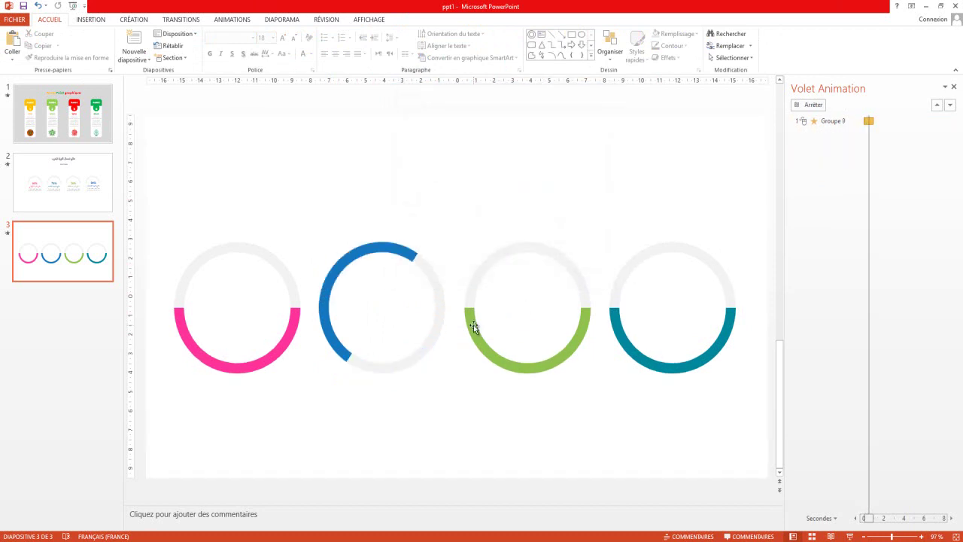
- Set the green ring's rotation animation to spin 90°
{"action": "left_click", "coordinate": [474, 326]}
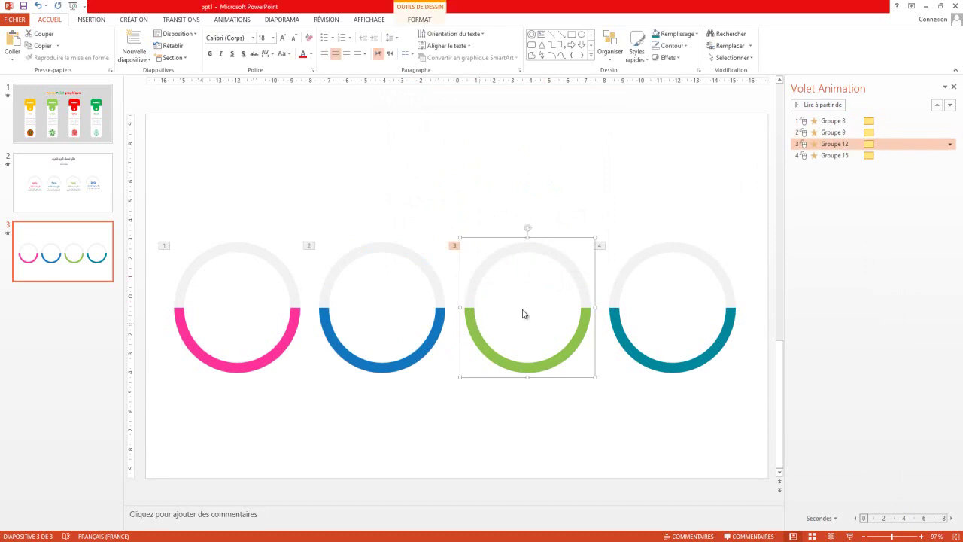
{"action": "left_click", "coordinate": [949, 144]}
{"action": "left_click", "coordinate": [873, 193]}
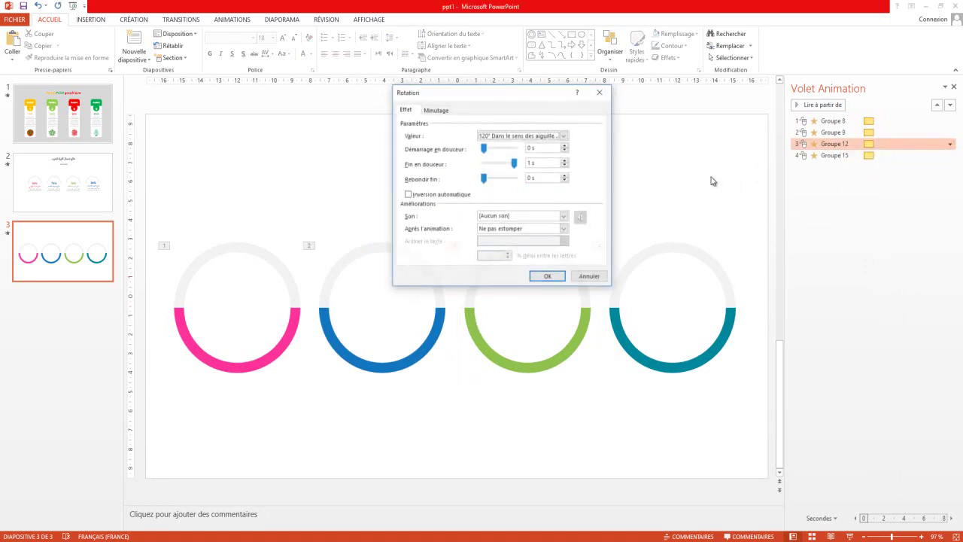
{"action": "left_click", "coordinate": [564, 135]}
{"action": "type", "text": "90"}
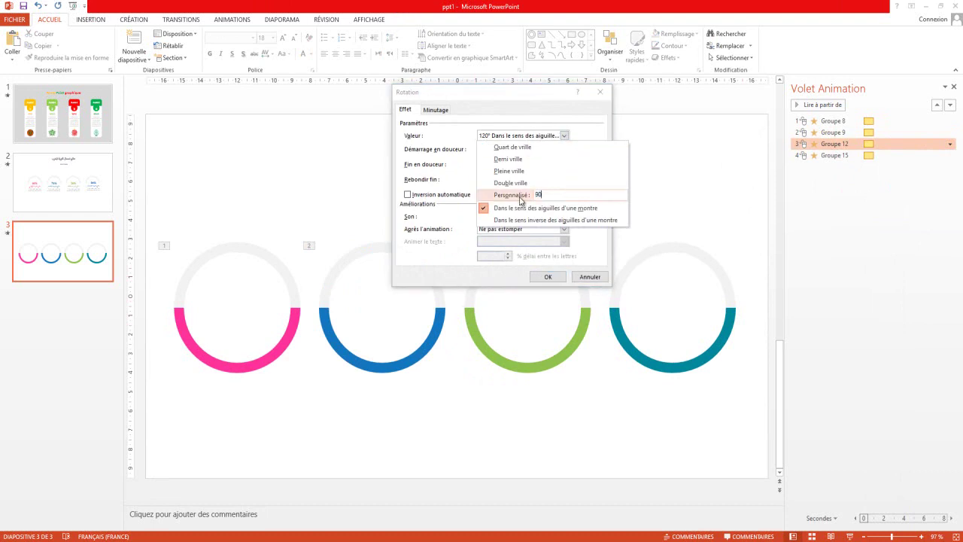
{"action": "key", "text": "Return"}
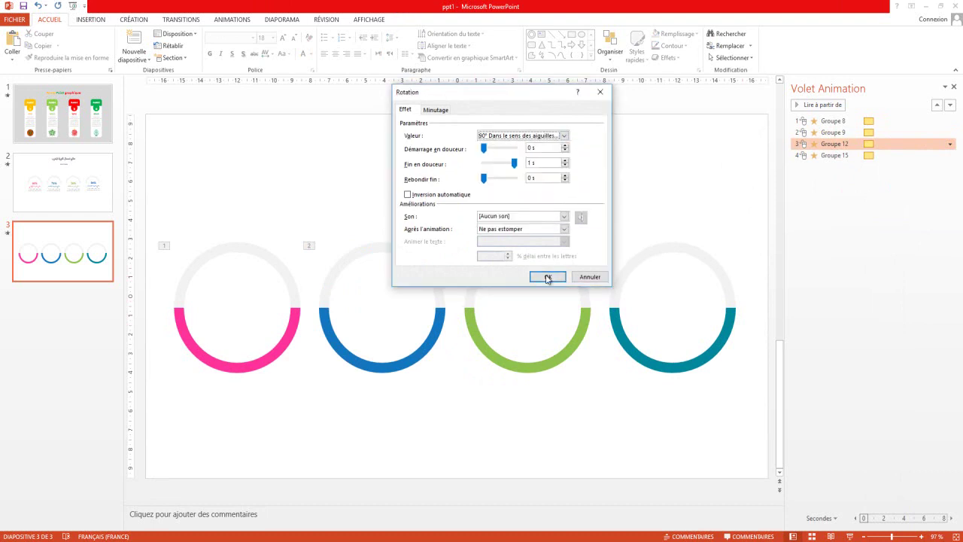
{"action": "left_click", "coordinate": [548, 276]}
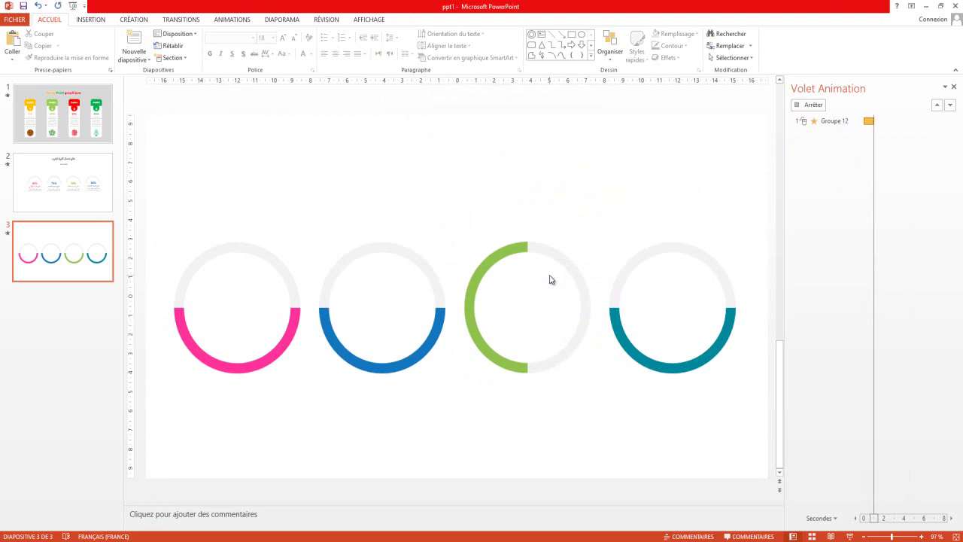
- Set the teal ring's rotation animation to a custom 160° spin
{"action": "left_click", "coordinate": [622, 336]}
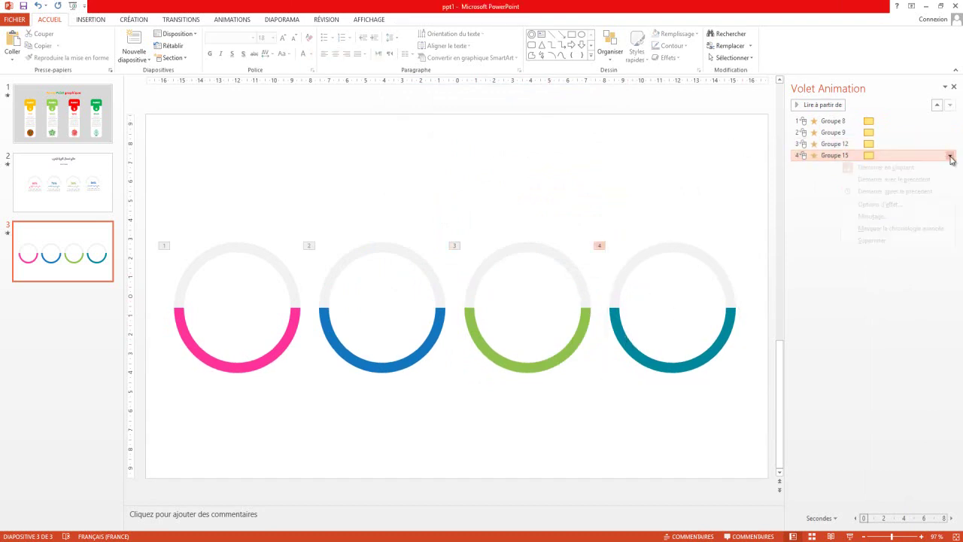
{"action": "left_click", "coordinate": [949, 155]}
{"action": "left_click", "coordinate": [890, 205]}
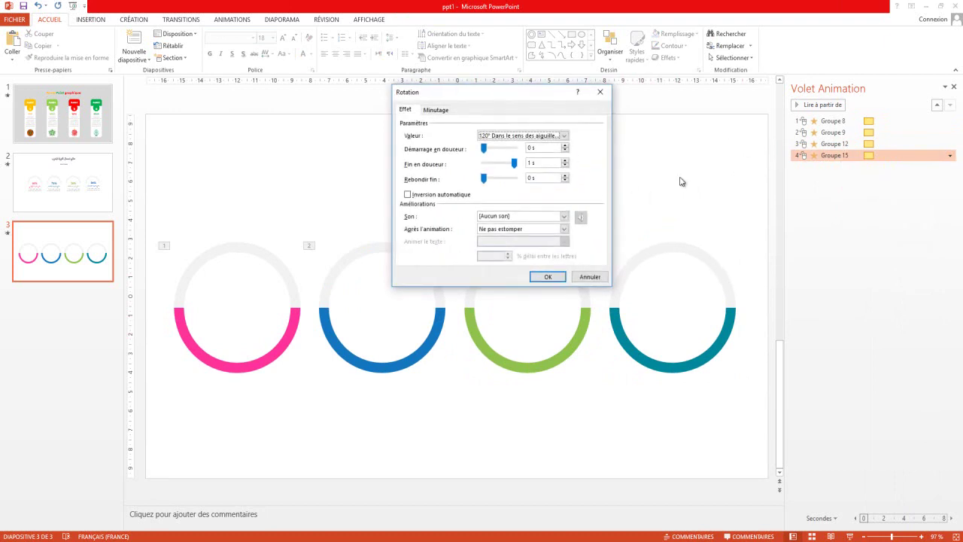
{"action": "left_click", "coordinate": [565, 135]}
{"action": "type", "text": "160"}
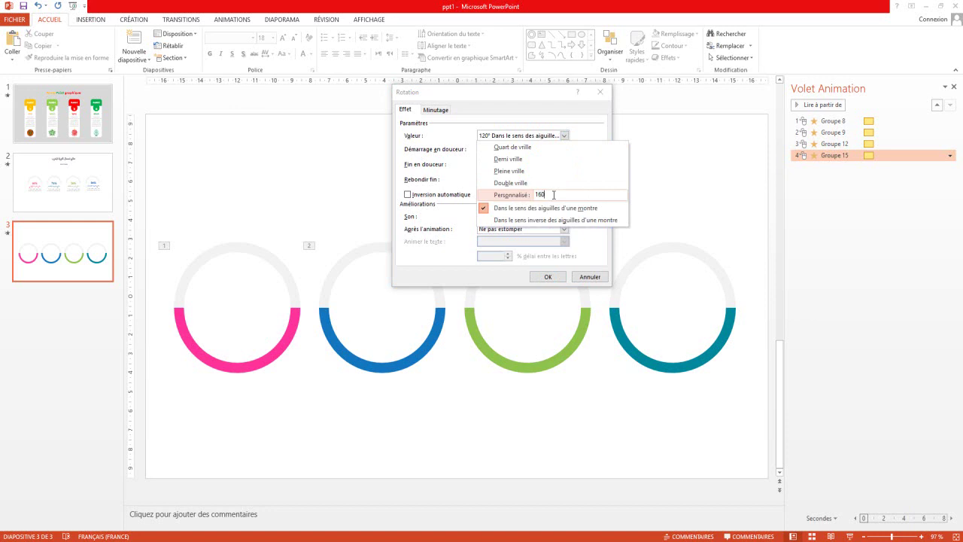
{"action": "key", "text": "Return"}
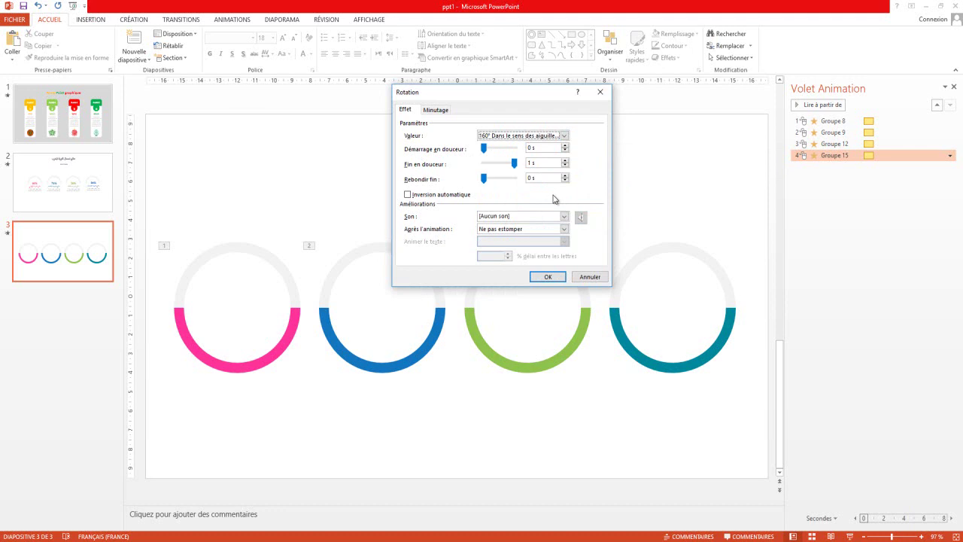
{"action": "left_click", "coordinate": [546, 277]}
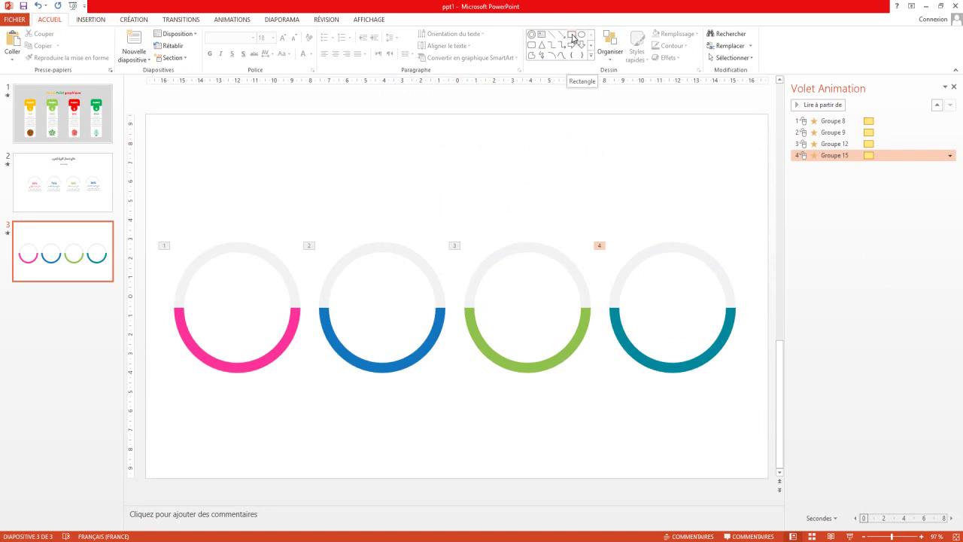
- Draw a rectangle across all four rings' lower halves, fill it white and remove its outline
{"action": "left_click", "coordinate": [574, 37]}
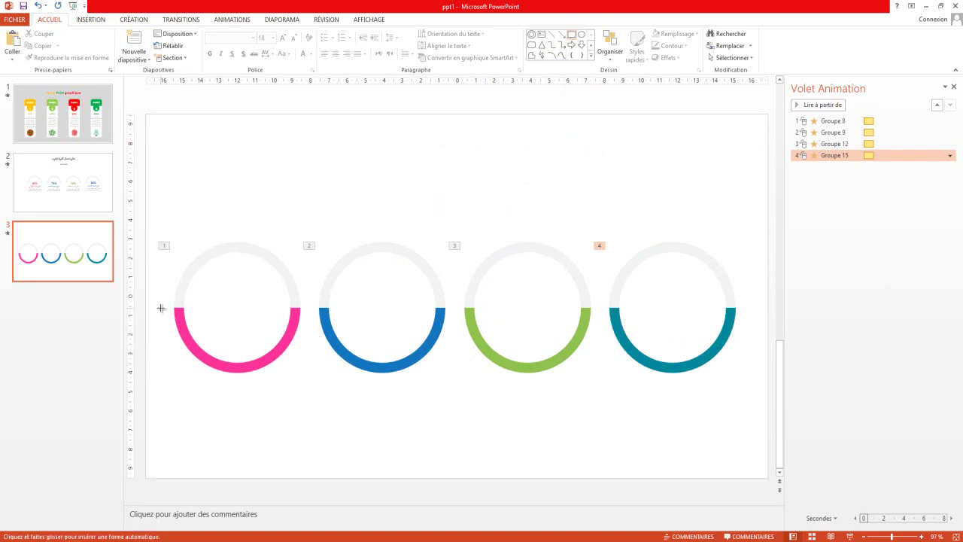
{"action": "left_click_drag", "start_coordinate": [163, 308], "coordinate": [754, 379]}
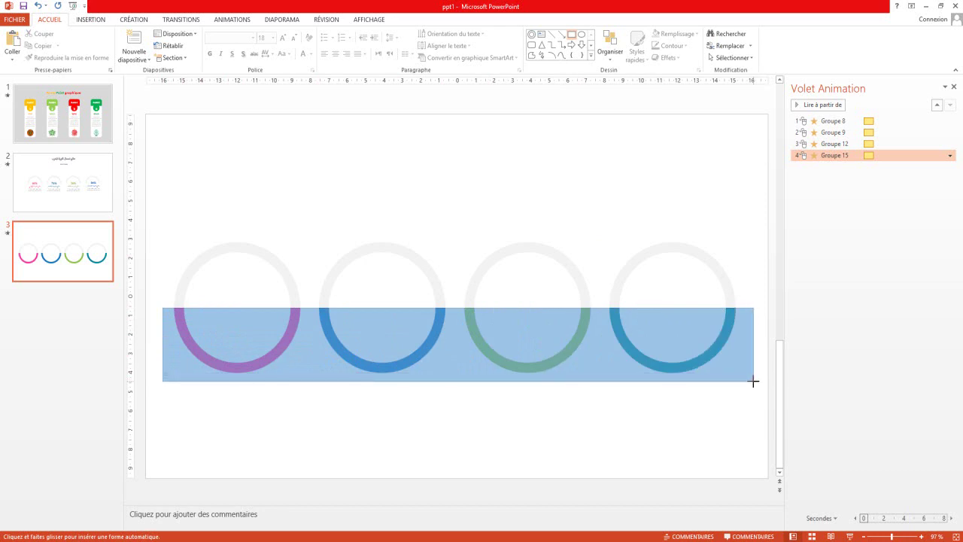
{"action": "left_click_drag", "start_coordinate": [753, 380], "coordinate": [754, 381]}
{"action": "left_click", "coordinate": [420, 19]}
{"action": "left_click", "coordinate": [386, 34]}
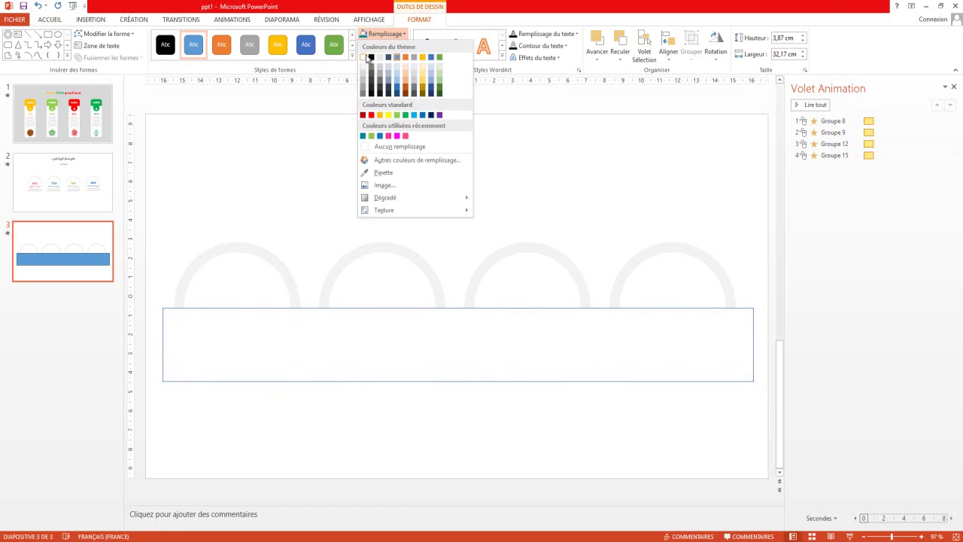
{"action": "left_click", "coordinate": [367, 58]}
{"action": "left_click", "coordinate": [379, 46]}
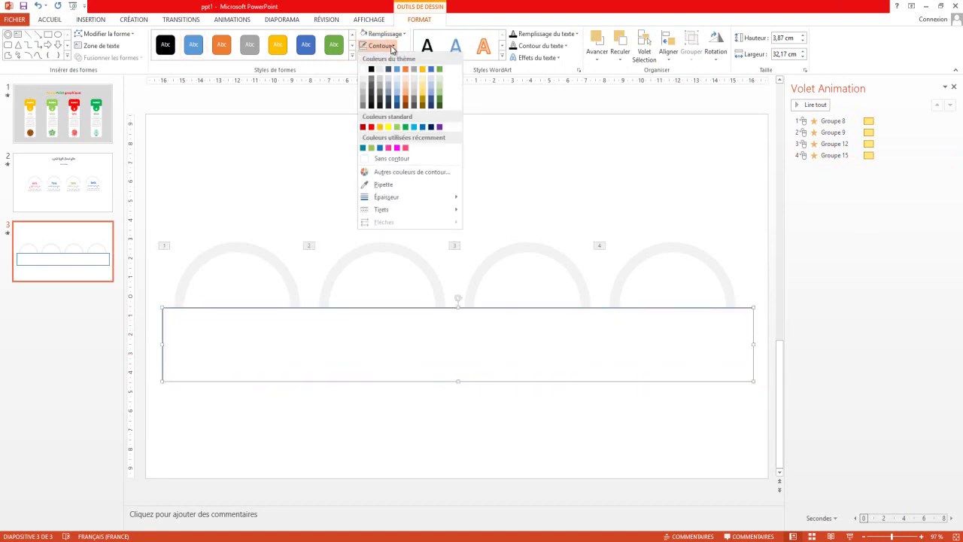
{"action": "left_click", "coordinate": [369, 159]}
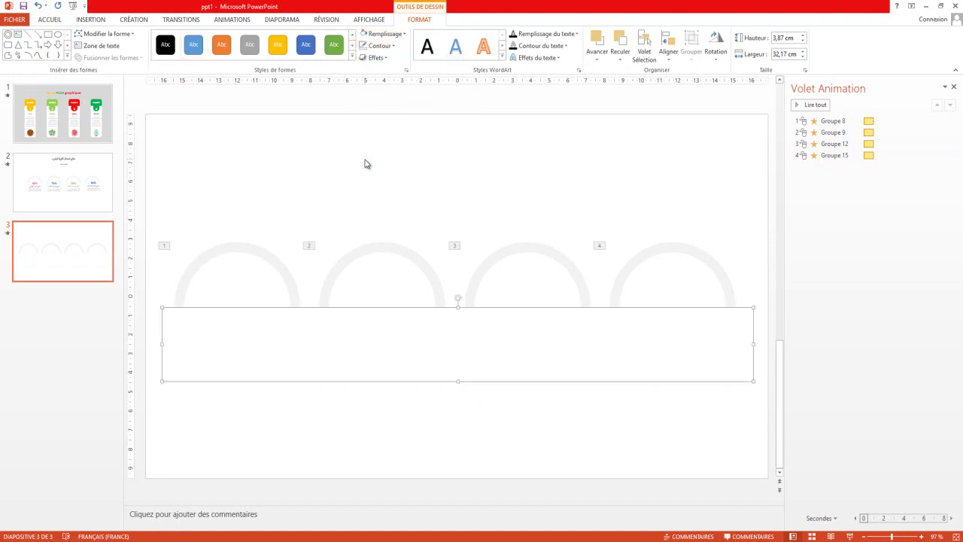
{"action": "left_click", "coordinate": [452, 171]}
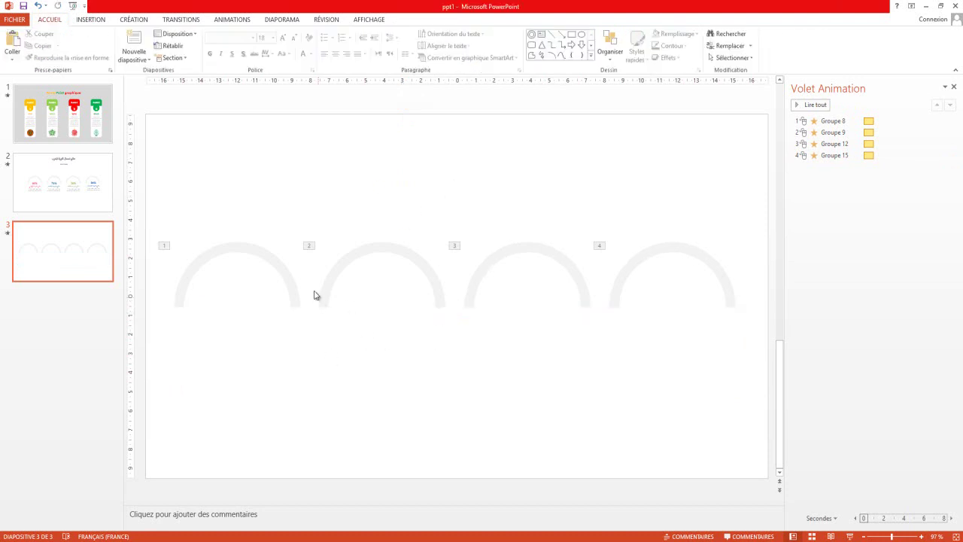
- Add a text box reading 60% inside the first arc
{"action": "left_click", "coordinate": [541, 33]}
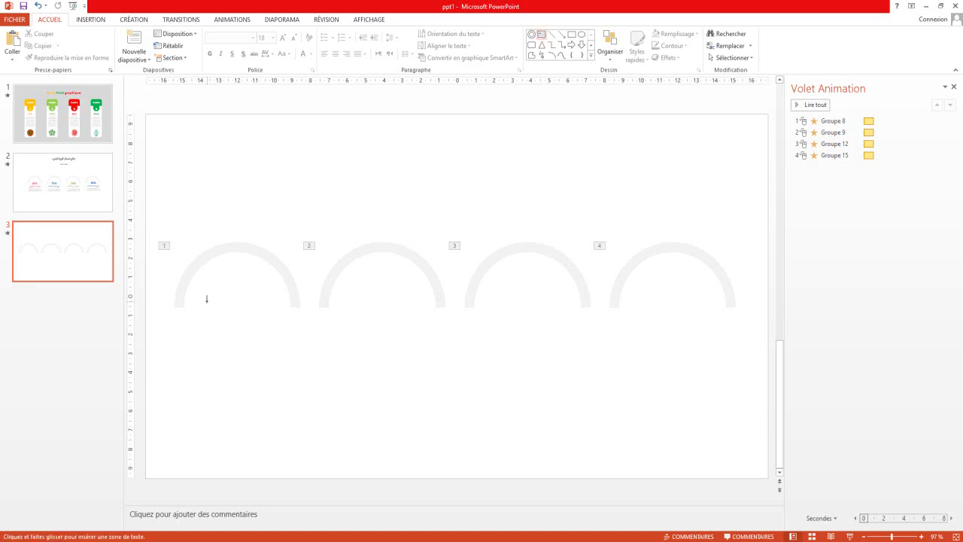
{"action": "left_click_drag", "start_coordinate": [199, 293], "coordinate": [283, 326]}
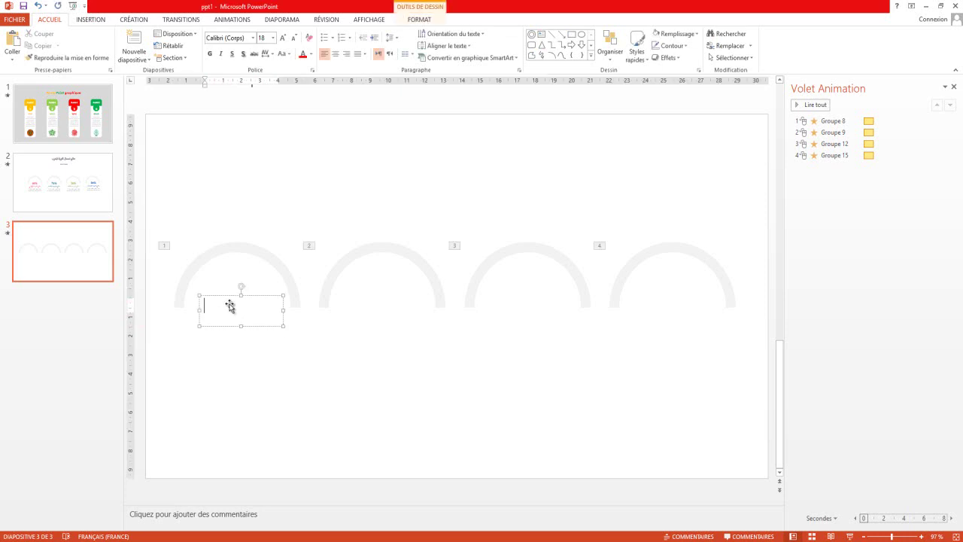
{"action": "type", "text": "60"}
{"action": "type", "text": "%"}
{"action": "double_click", "coordinate": [223, 305]}
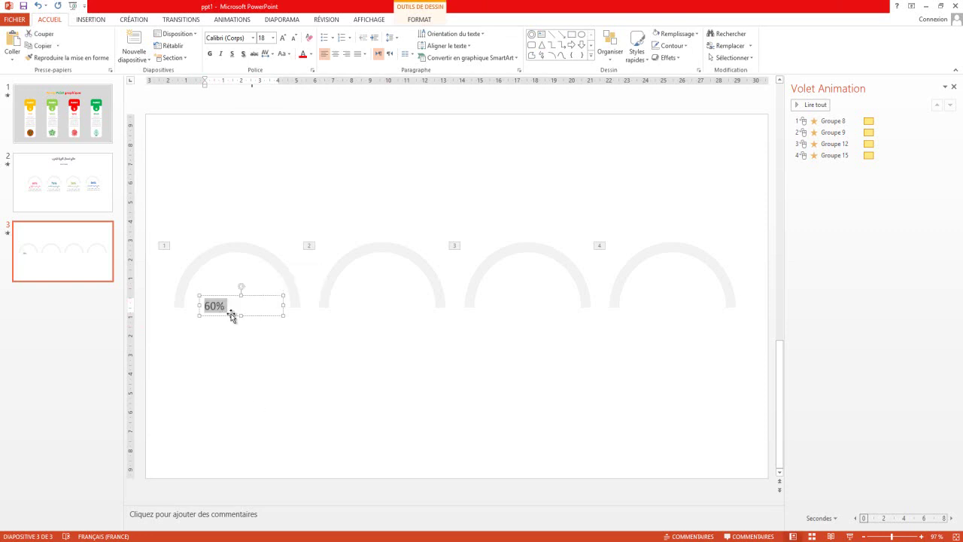
{"action": "left_click_drag", "start_coordinate": [233, 299], "coordinate": [231, 297]}
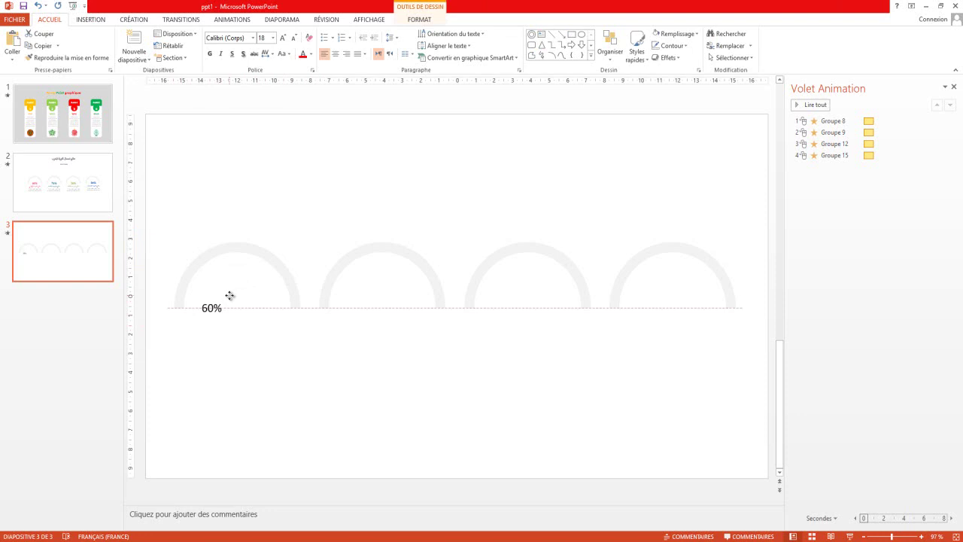
- Format the 60% text as bold Tw Cen MT at size 32
{"action": "double_click", "coordinate": [216, 305]}
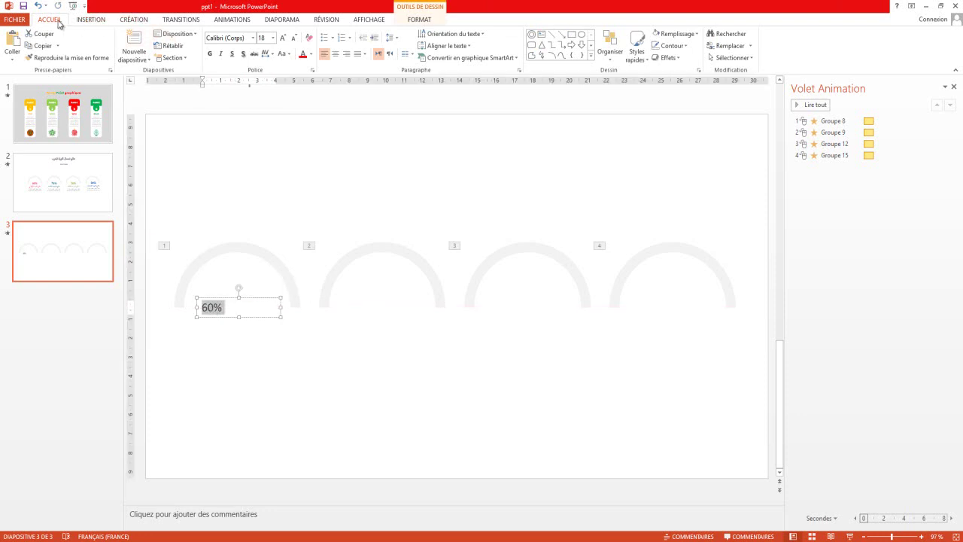
{"action": "left_click", "coordinate": [249, 38]}
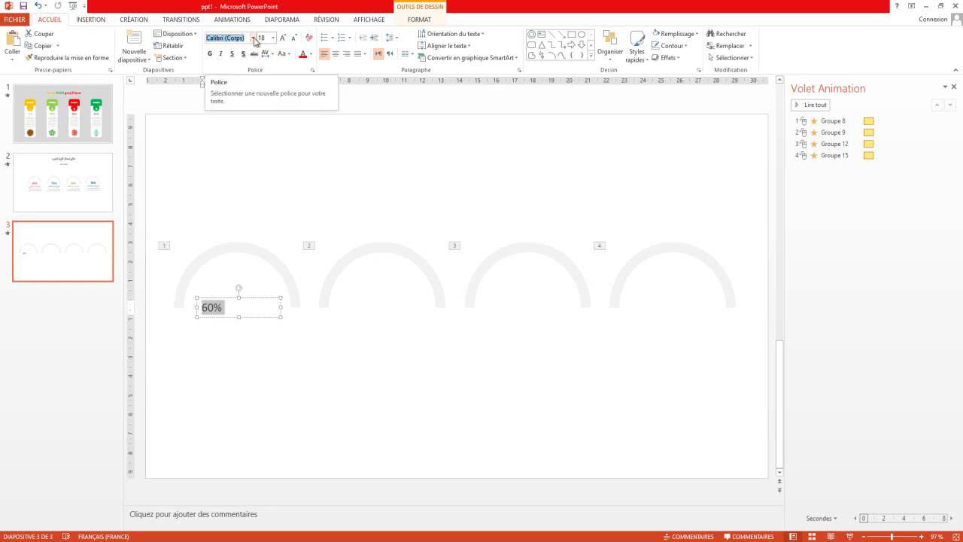
{"action": "type", "text": "TahomaTw Cen MT"}
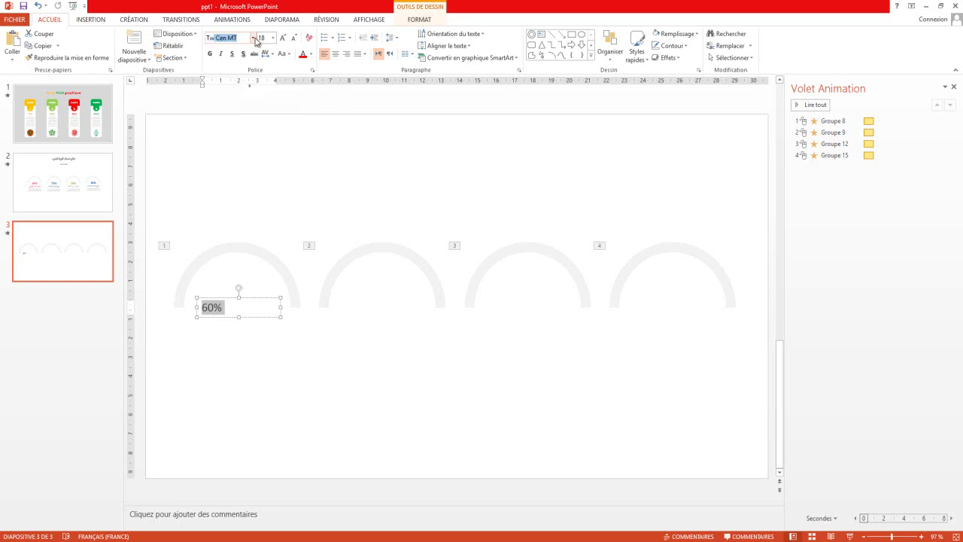
{"action": "left_click", "coordinate": [211, 54]}
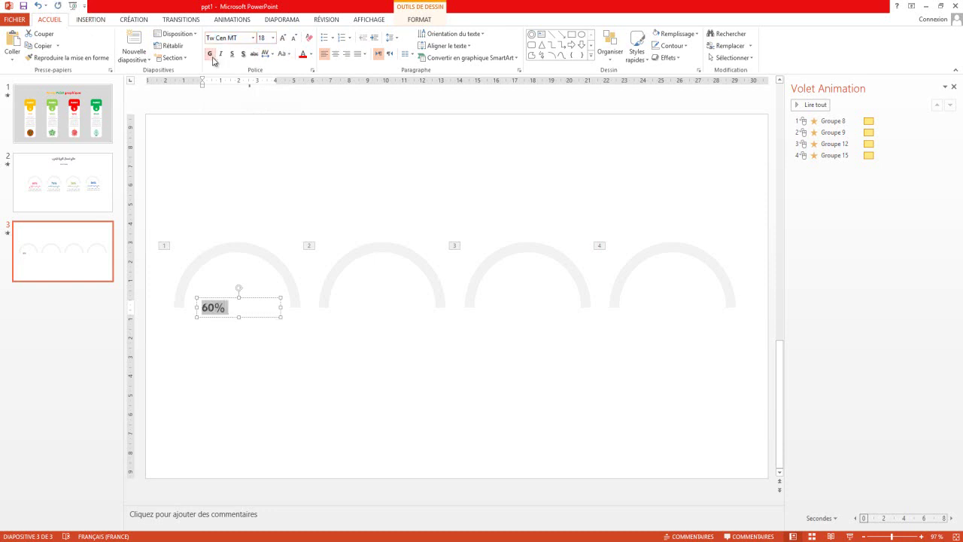
{"action": "left_click", "coordinate": [283, 38]}
{"action": "left_click", "coordinate": [283, 38]}
{"action": "left_click", "coordinate": [283, 37]}
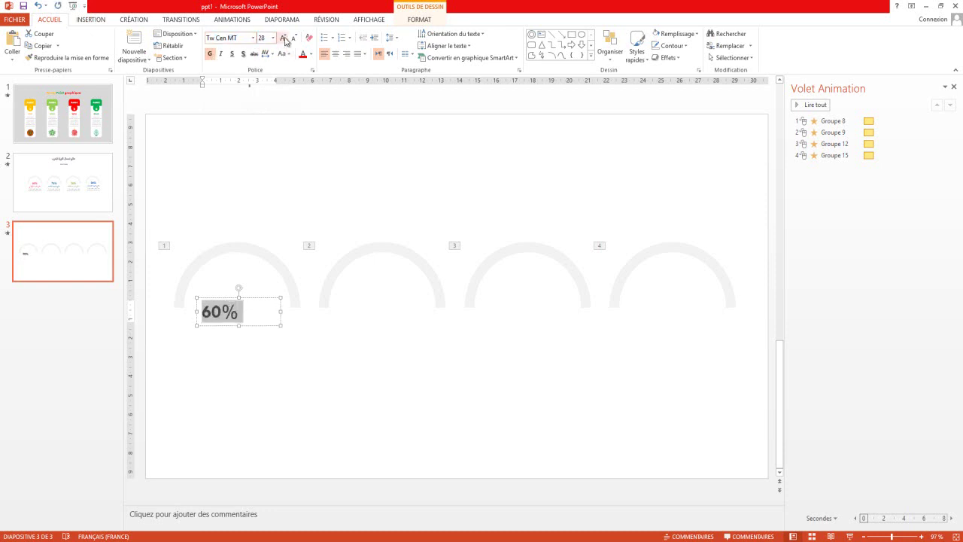
{"action": "left_click", "coordinate": [283, 37]}
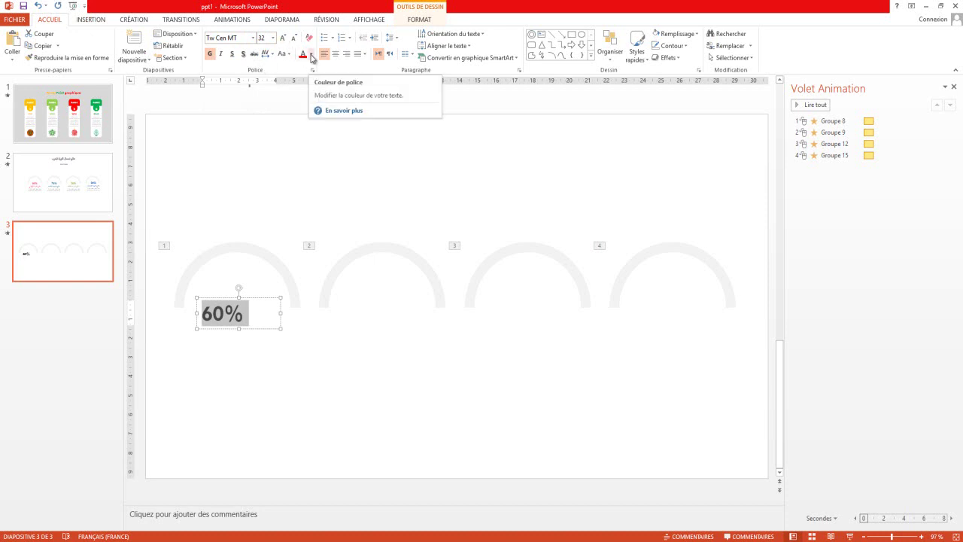
{"action": "left_click", "coordinate": [308, 380]}
{"action": "left_click", "coordinate": [273, 269]}
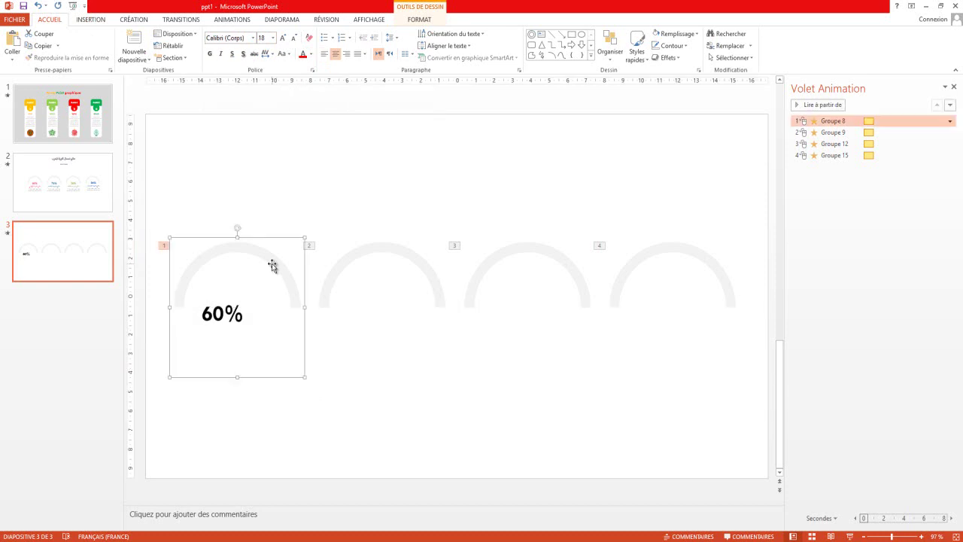
{"action": "left_click", "coordinate": [638, 438]}
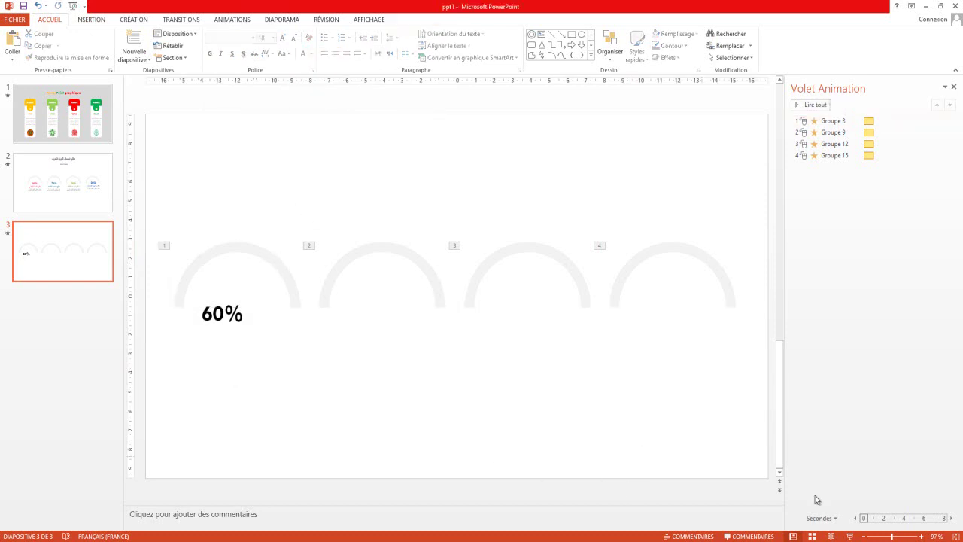
{"action": "left_click", "coordinate": [849, 537]}
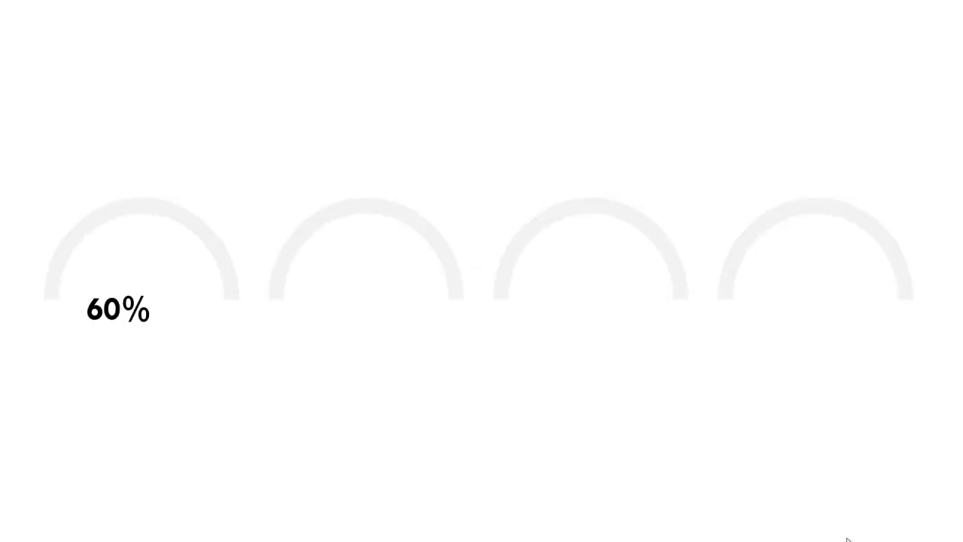
{"action": "left_click", "coordinate": [380, 378]}
{"action": "left_click", "coordinate": [380, 379]}
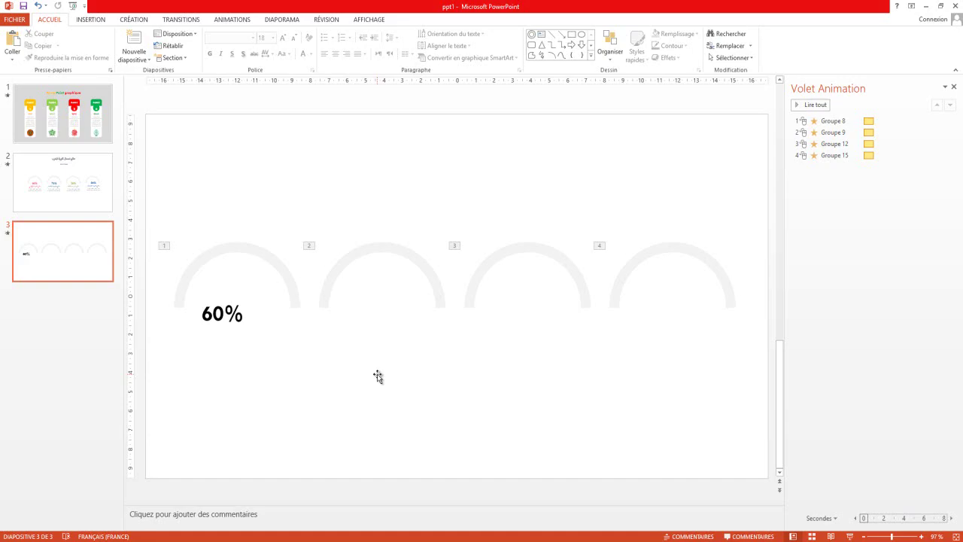
{"action": "left_click_drag", "start_coordinate": [249, 314], "coordinate": [200, 314]}
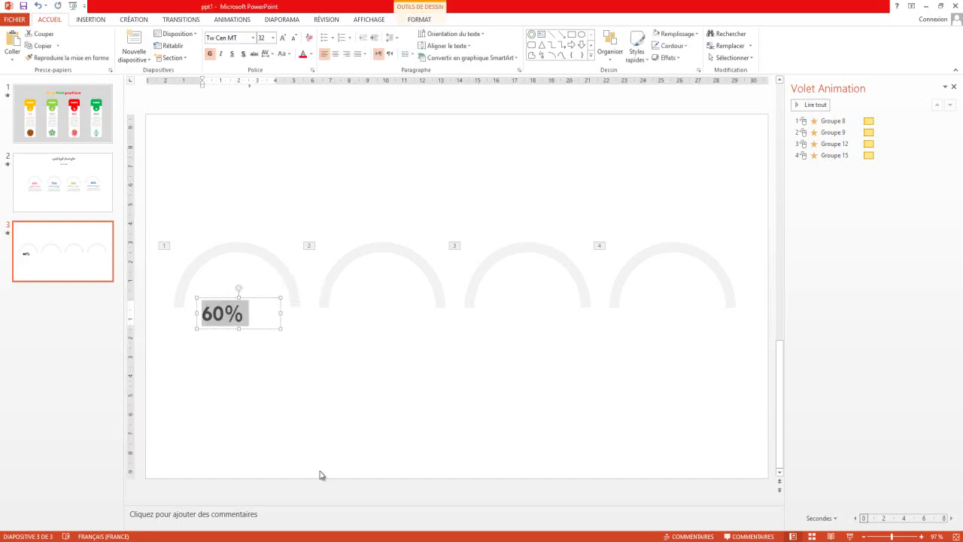
- Colour the 60% text pink, narrow its box and move it to the first arc's base
{"action": "left_click", "coordinate": [312, 54]}
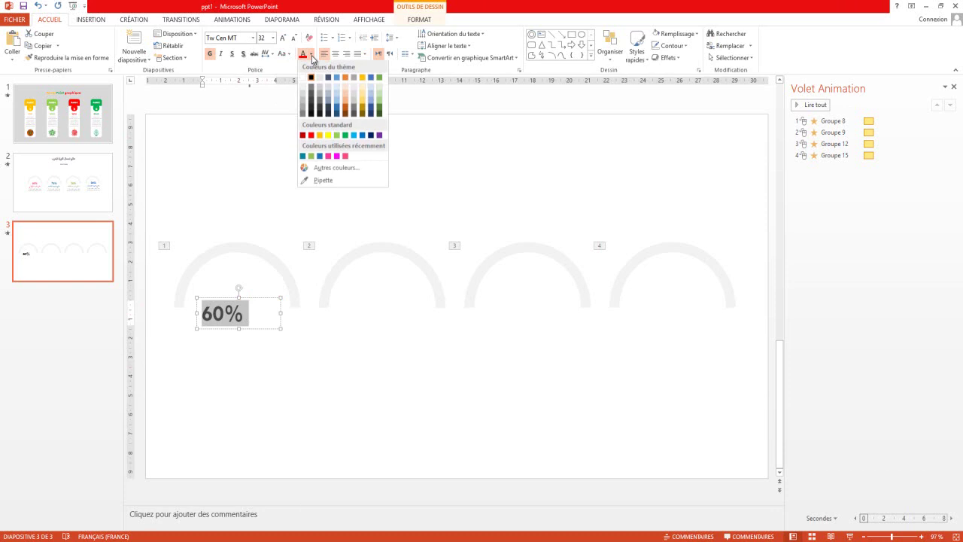
{"action": "left_click", "coordinate": [328, 158]}
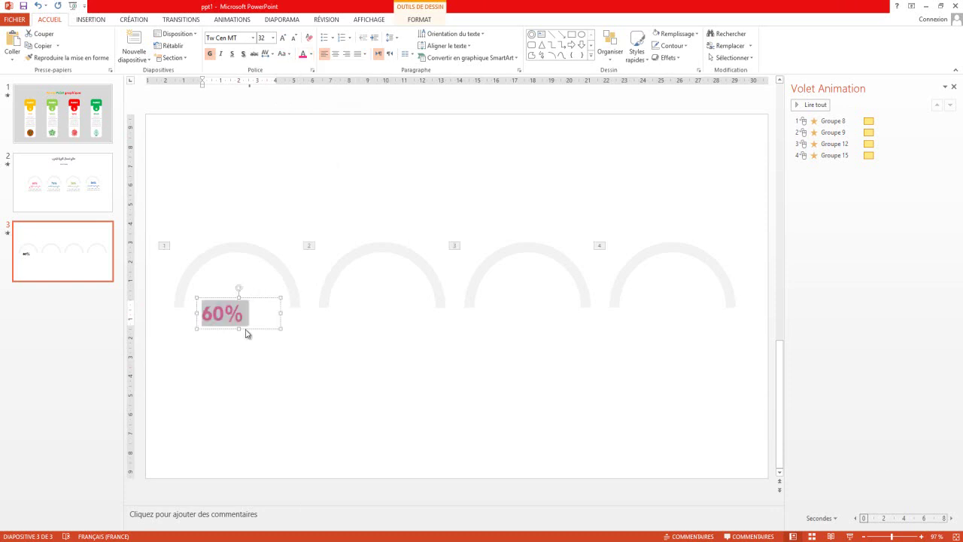
{"action": "left_click_drag", "start_coordinate": [280, 329], "coordinate": [252, 329]}
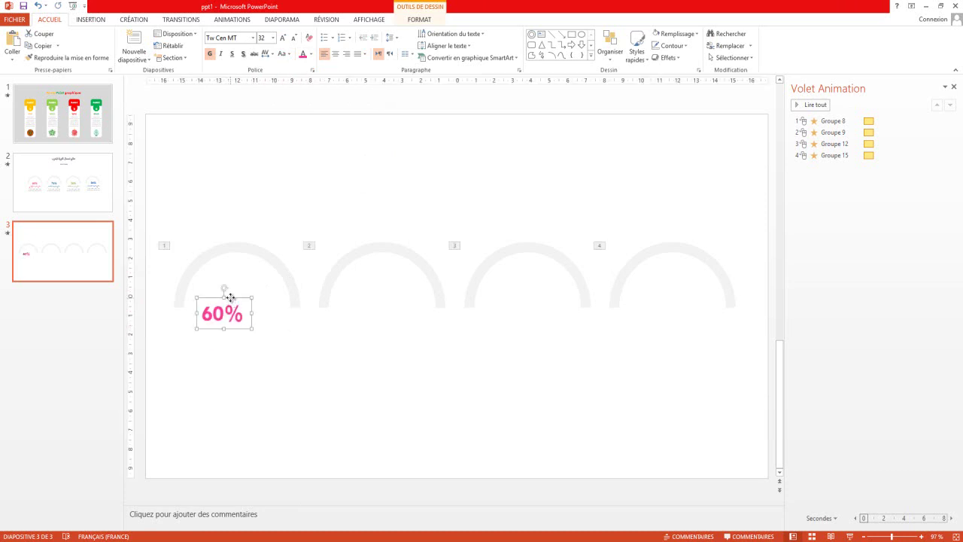
{"action": "left_click_drag", "start_coordinate": [230, 298], "coordinate": [242, 293]}
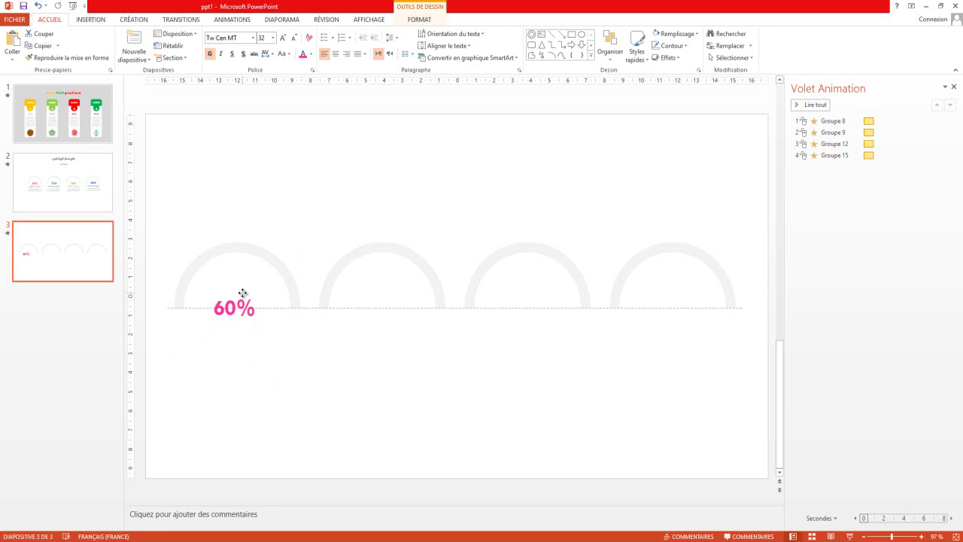
{"action": "left_click_drag", "start_coordinate": [243, 293], "coordinate": [244, 293]}
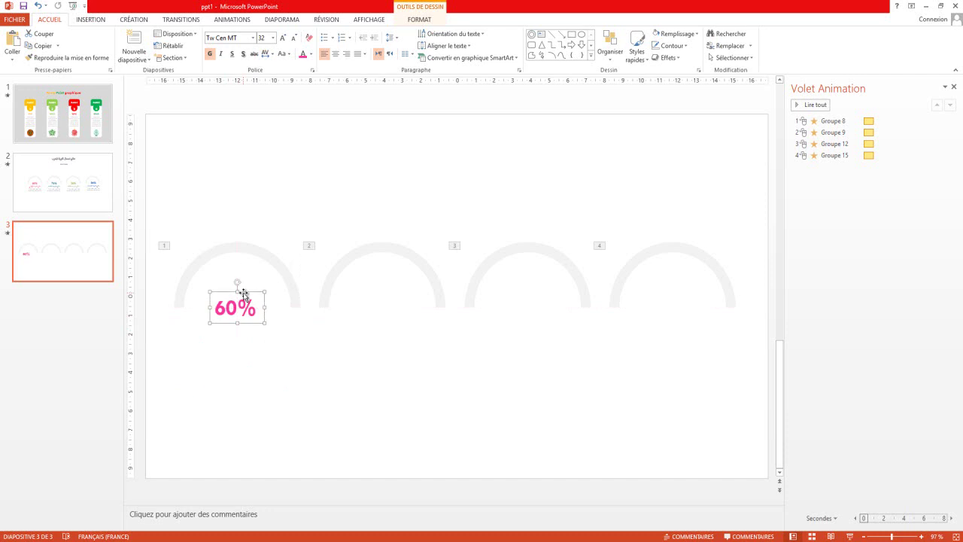
{"action": "left_click", "coordinate": [241, 344]}
{"action": "left_click", "coordinate": [237, 307]}
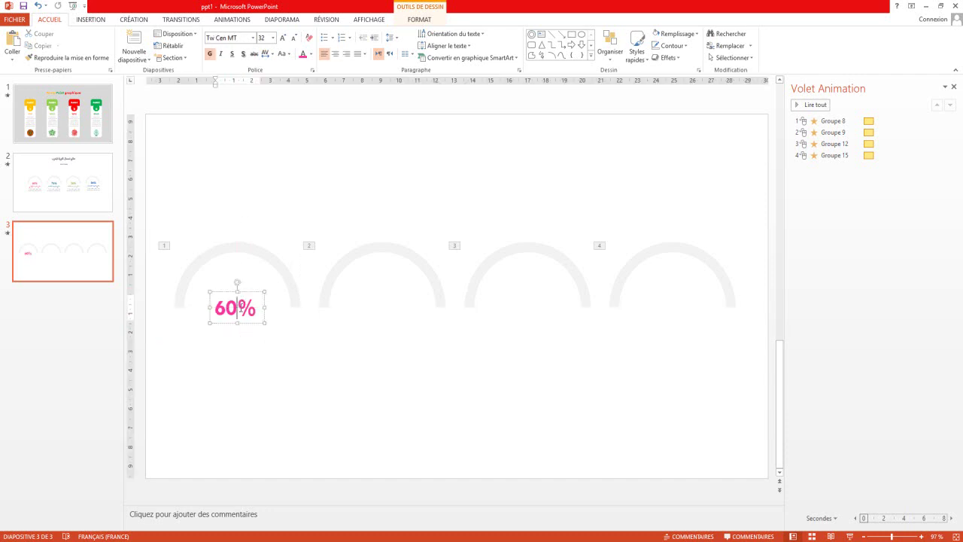
- Compare against slide 2's layout and duplicate the 60% label just below the original
{"action": "left_click", "coordinate": [70, 198]}
{"action": "left_click", "coordinate": [263, 302]}
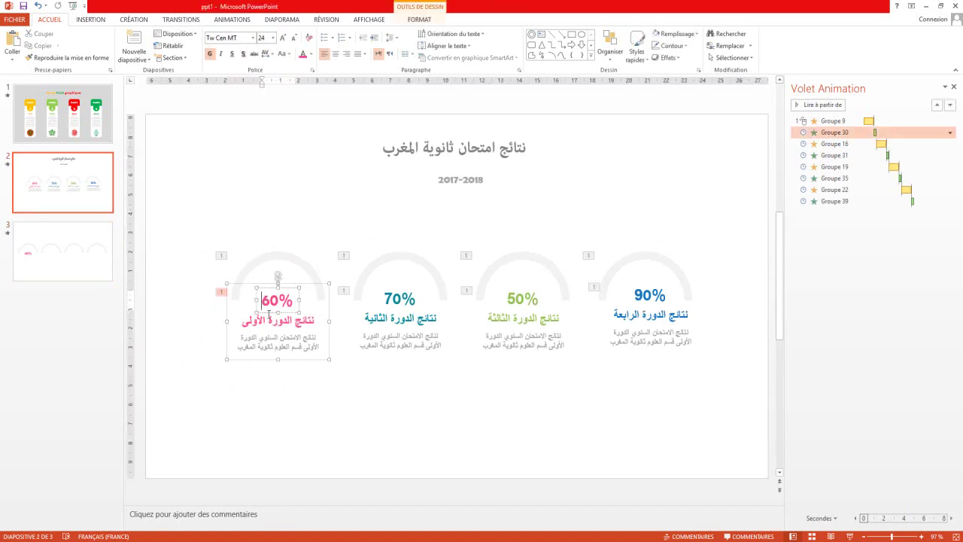
{"action": "left_click", "coordinate": [267, 321]}
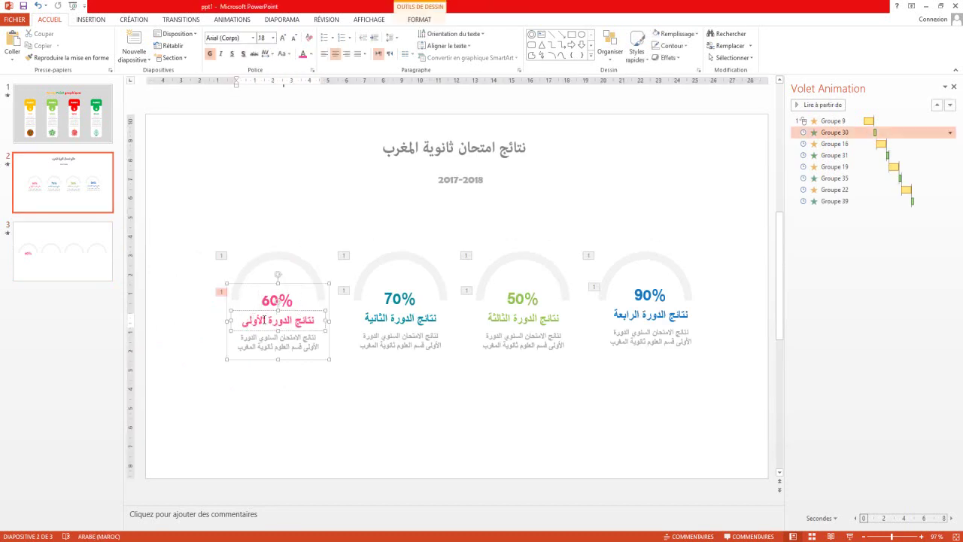
{"action": "left_click", "coordinate": [96, 259]}
{"action": "left_click", "coordinate": [254, 306]}
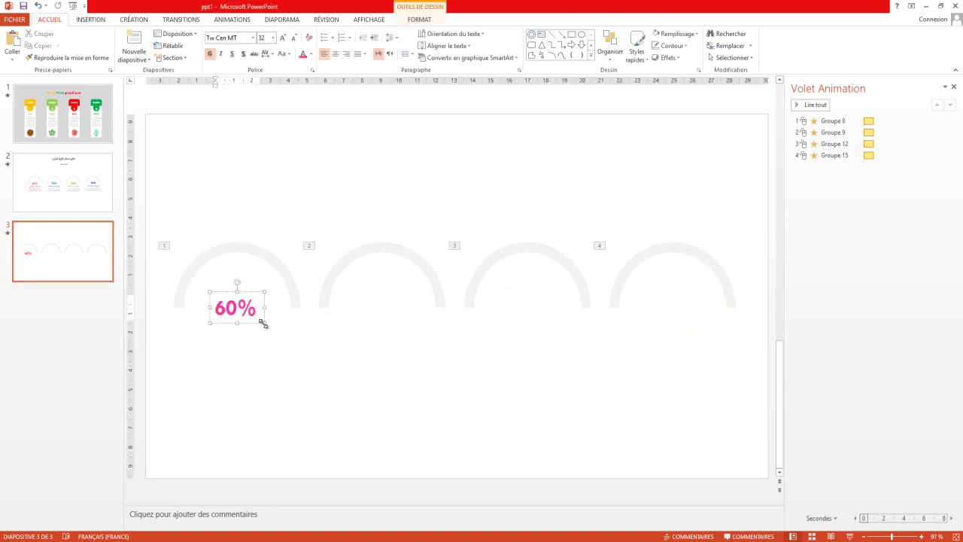
{"action": "left_click_drag", "start_coordinate": [262, 328], "coordinate": [263, 359]}
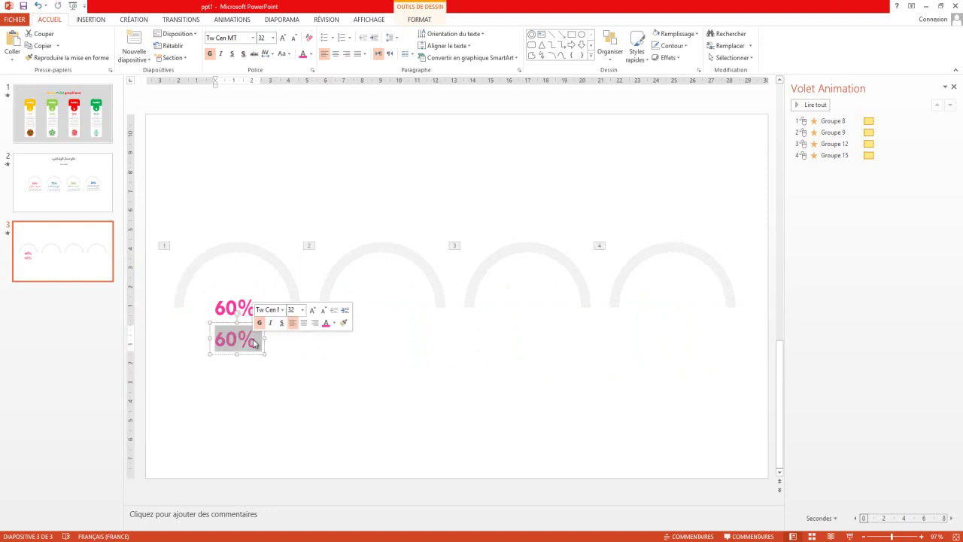
{"action": "left_click", "coordinate": [25, 190]}
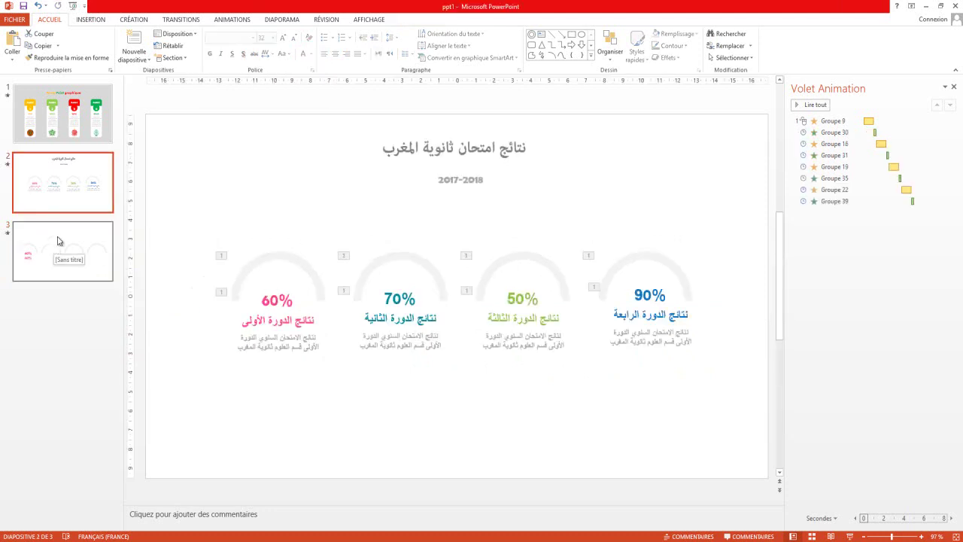
{"action": "left_click", "coordinate": [58, 243]}
- Replace the copied label's text with the Arabic subtitle نتائج الدورة الأولى
{"action": "double_click", "coordinate": [249, 343]}
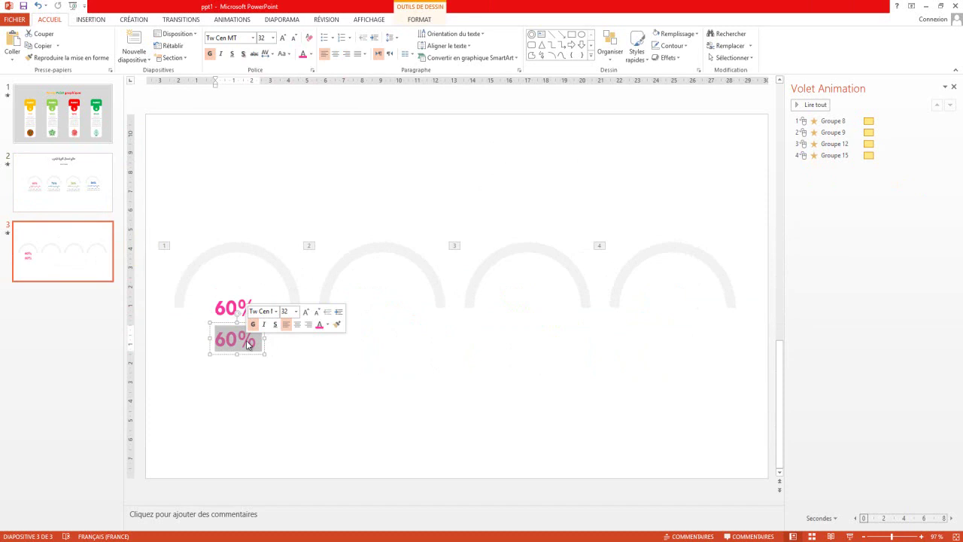
{"action": "type", "text": "نت"}
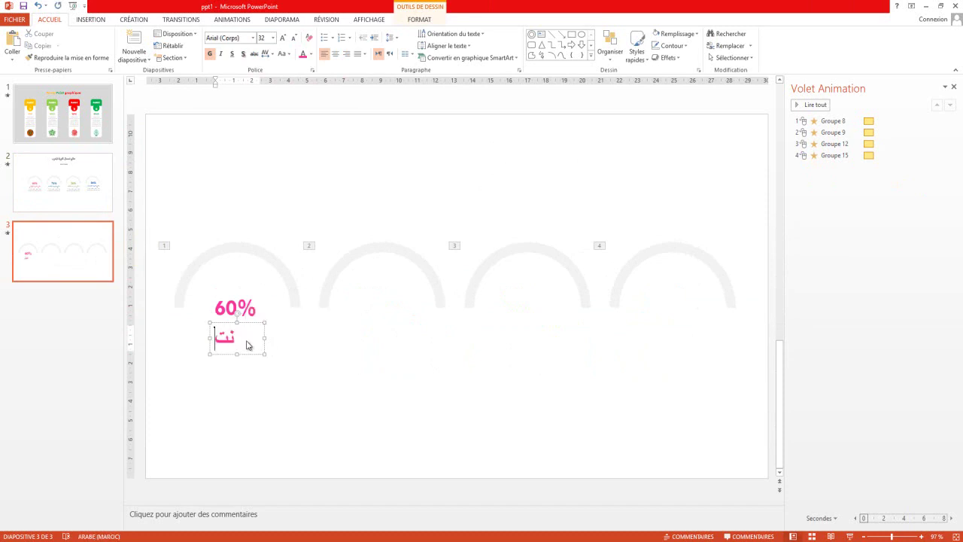
{"action": "type", "text": "ا"}
{"action": "type", "text": "ئج ال"}
{"action": "type", "text": "د"}
{"action": "type", "text": "ورة الا"}
{"action": "type", "text": "ولا"}
{"action": "key", "text": "BackSpace"}
{"action": "type", "text": "ى"}
{"action": "key", "text": "BackSpace"}
{"action": "key", "text": "BackSpace"}
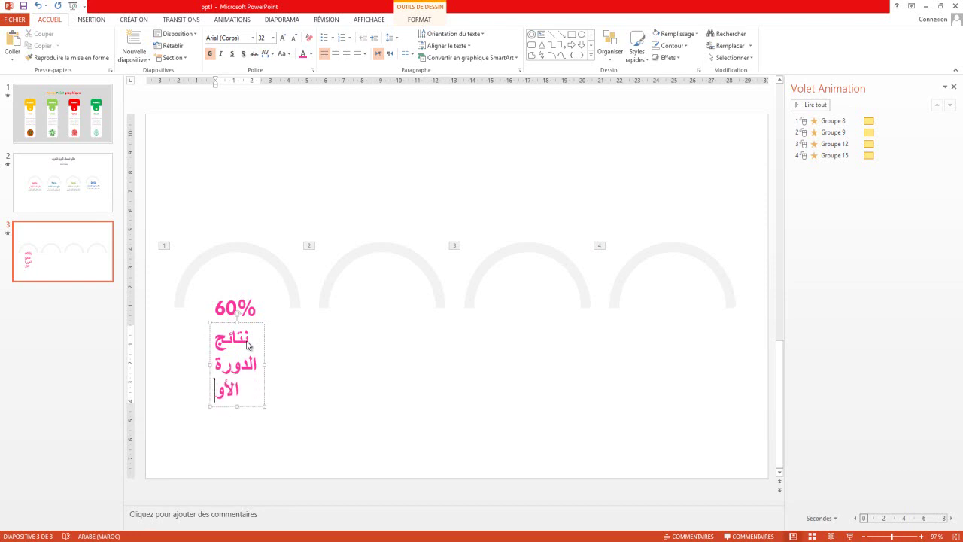
{"action": "type", "text": "لى"}
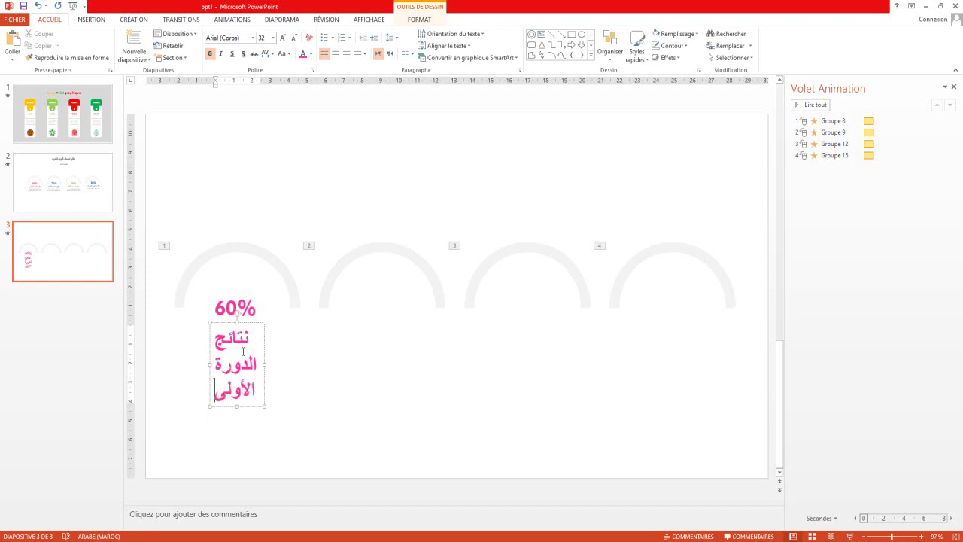
- Widen the subtitle box to fit one line, set the text to 18 pt and centre it
{"action": "key", "text": "ctrl+a"}
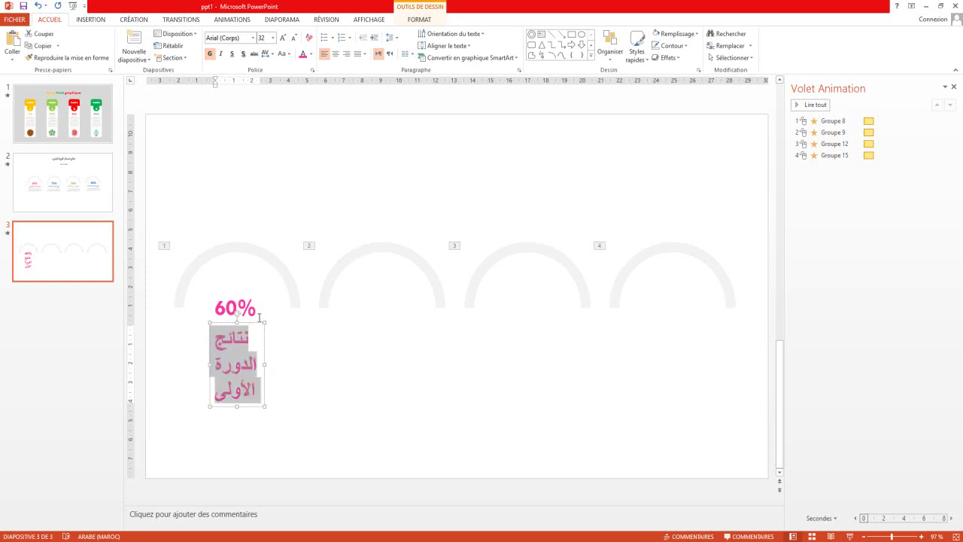
{"action": "left_click", "coordinate": [294, 38]}
{"action": "left_click", "coordinate": [294, 38]}
{"action": "left_click", "coordinate": [294, 38]}
{"action": "left_click", "coordinate": [294, 38]}
{"action": "left_click", "coordinate": [295, 39]}
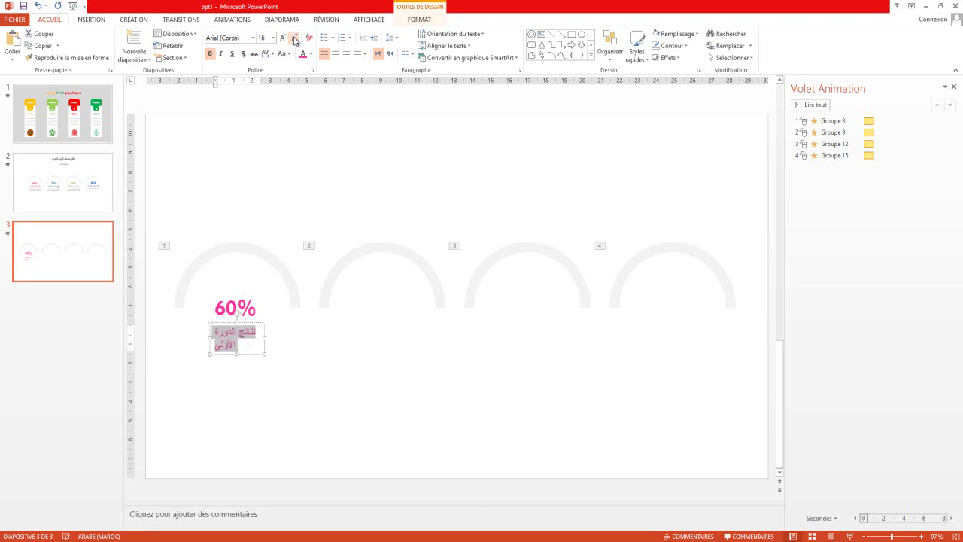
{"action": "left_click_drag", "start_coordinate": [210, 338], "coordinate": [193, 341]}
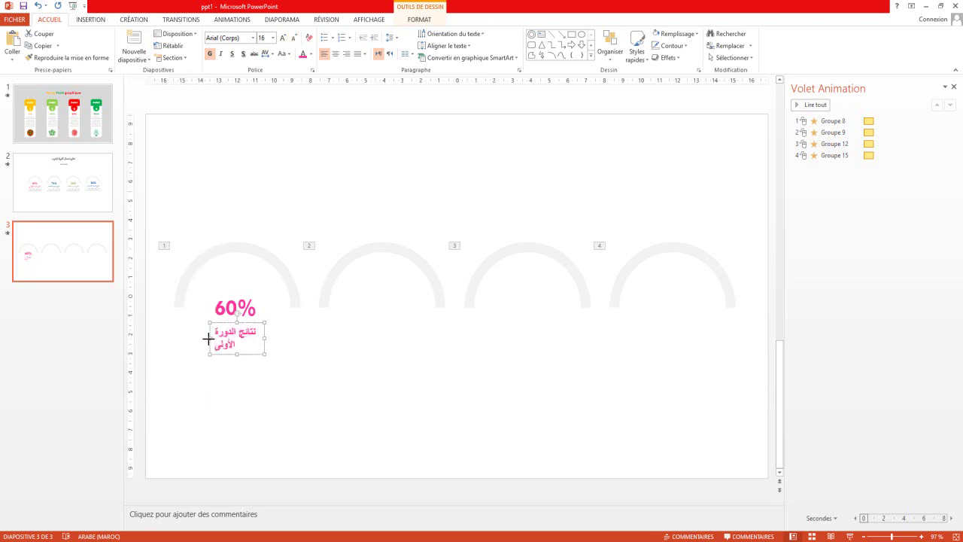
{"action": "left_click_drag", "start_coordinate": [264, 338], "coordinate": [286, 338]}
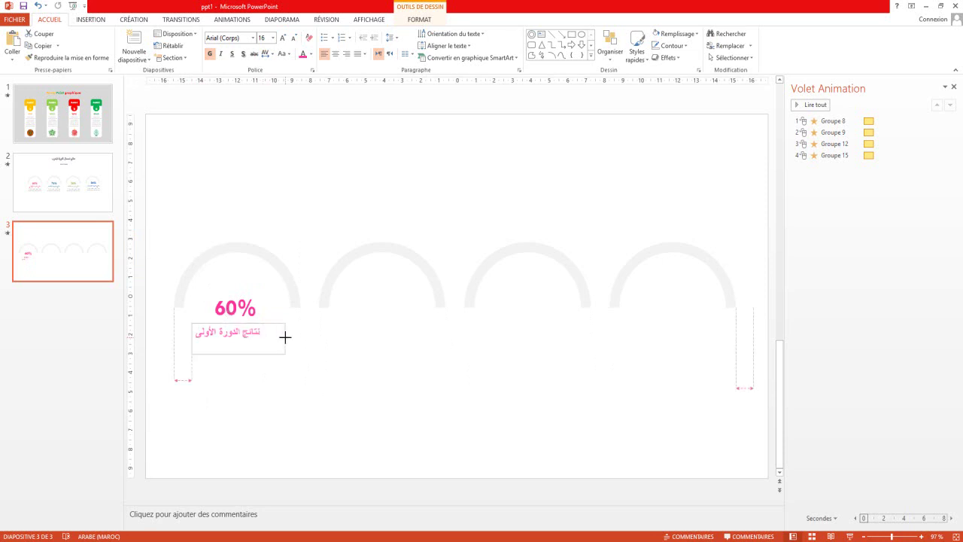
{"action": "triple_click", "coordinate": [244, 332]}
{"action": "left_click", "coordinate": [283, 39]}
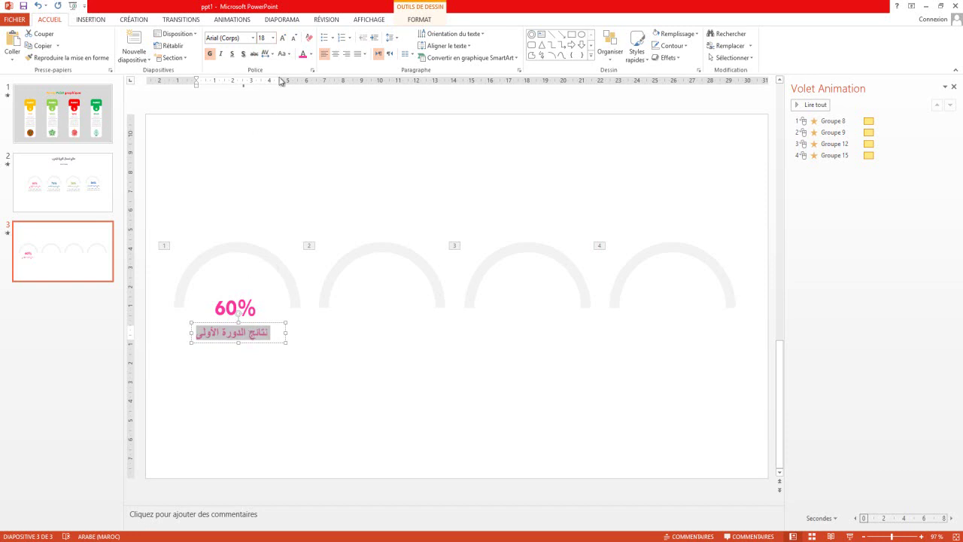
{"action": "left_click", "coordinate": [335, 53]}
{"action": "left_click", "coordinate": [256, 401]}
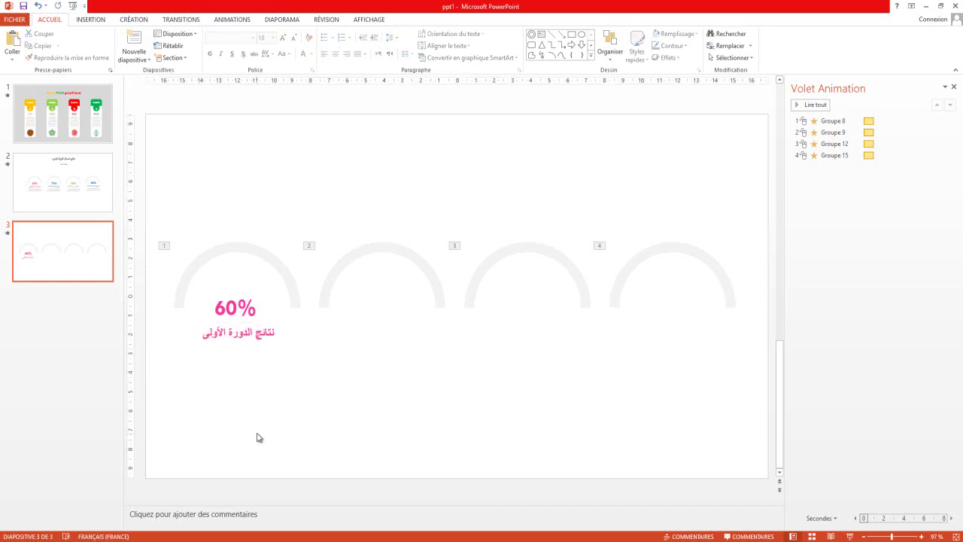
- Nudge the pink Arabic subtitle box until it sits centred just beneath the 60% figure
{"action": "double_click", "coordinate": [237, 332]}
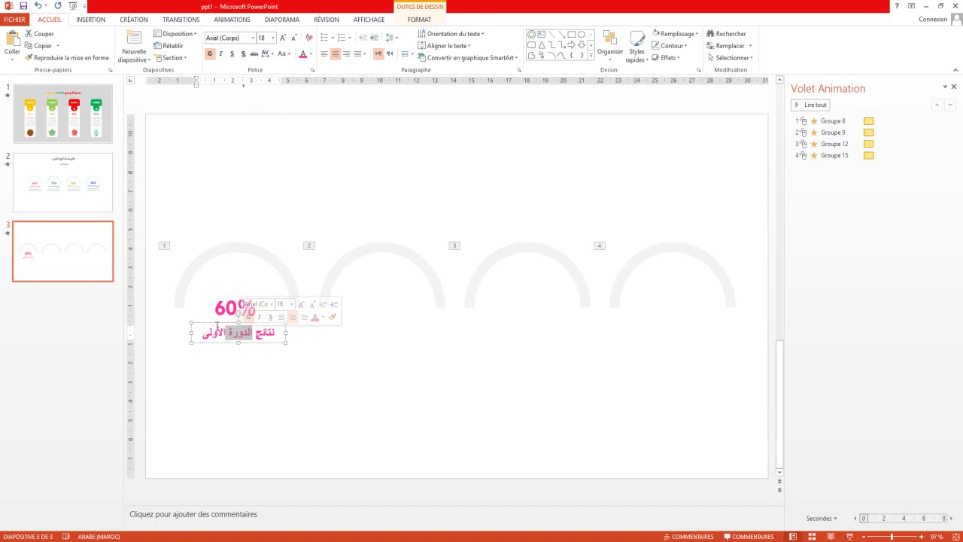
{"action": "left_click_drag", "start_coordinate": [218, 325], "coordinate": [216, 324]}
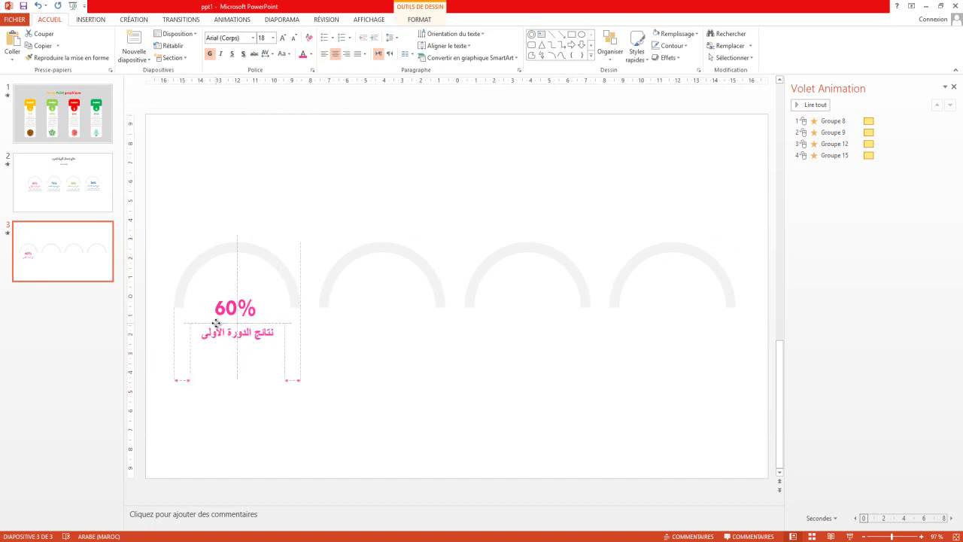
{"action": "left_click", "coordinate": [226, 381]}
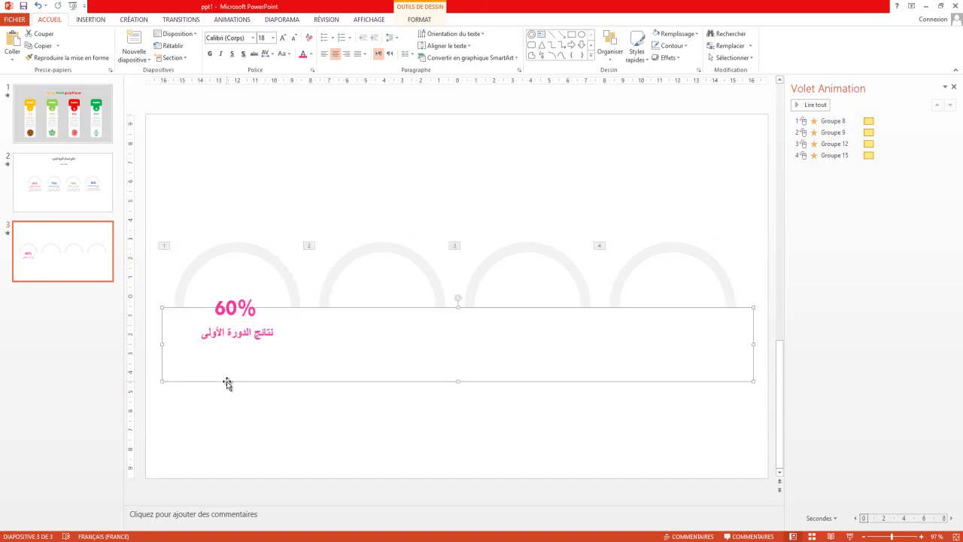
{"action": "left_click", "coordinate": [262, 429]}
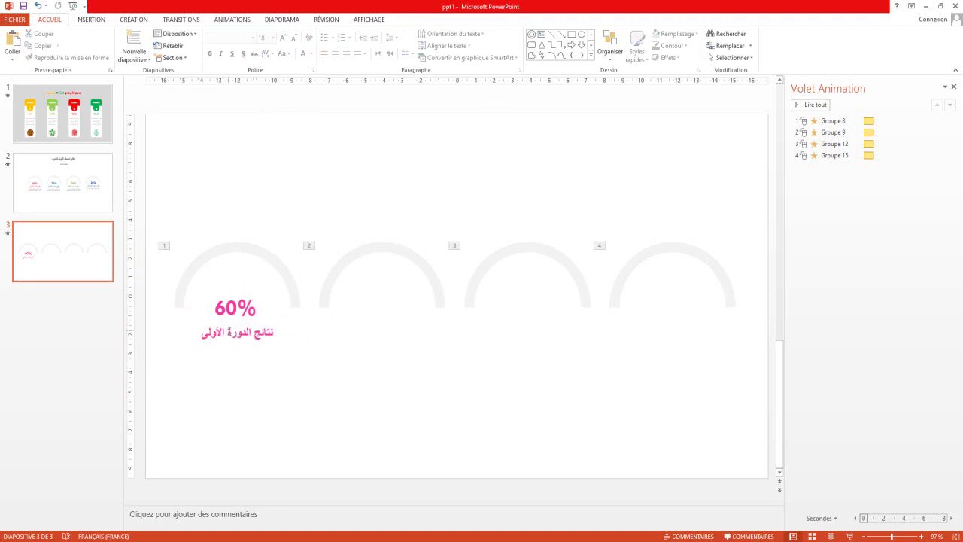
{"action": "left_click", "coordinate": [227, 340]}
{"action": "left_click_drag", "start_coordinate": [227, 340], "coordinate": [225, 336]}
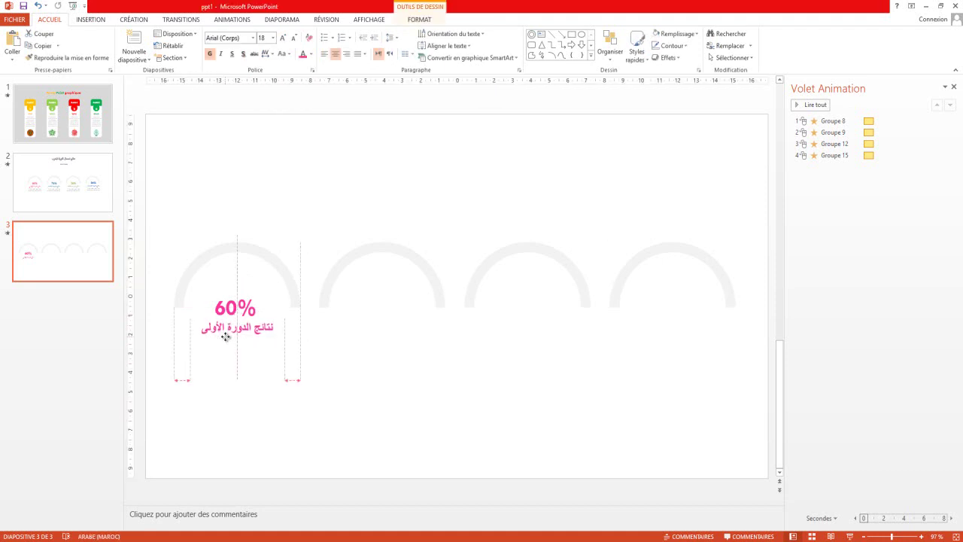
{"action": "left_click", "coordinate": [238, 395]}
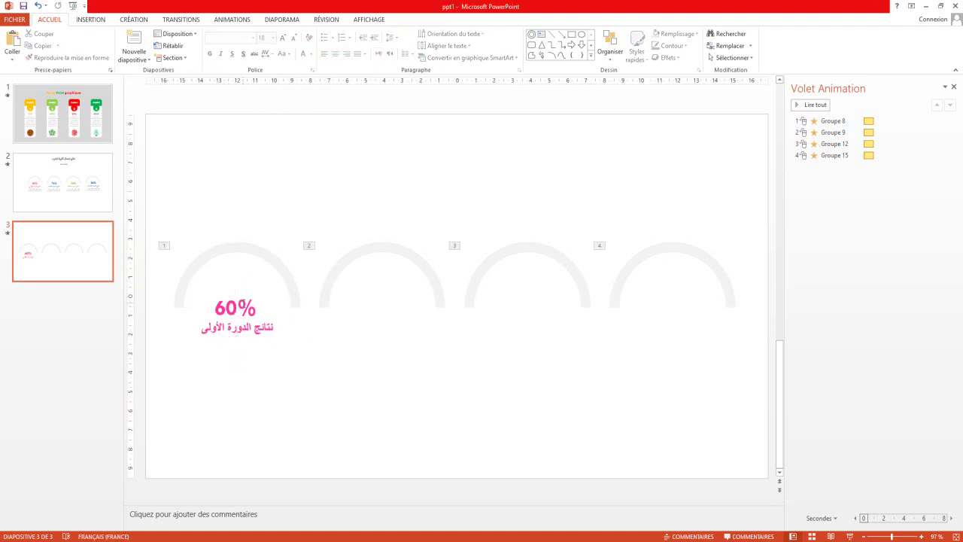
{"action": "left_click", "coordinate": [249, 329]}
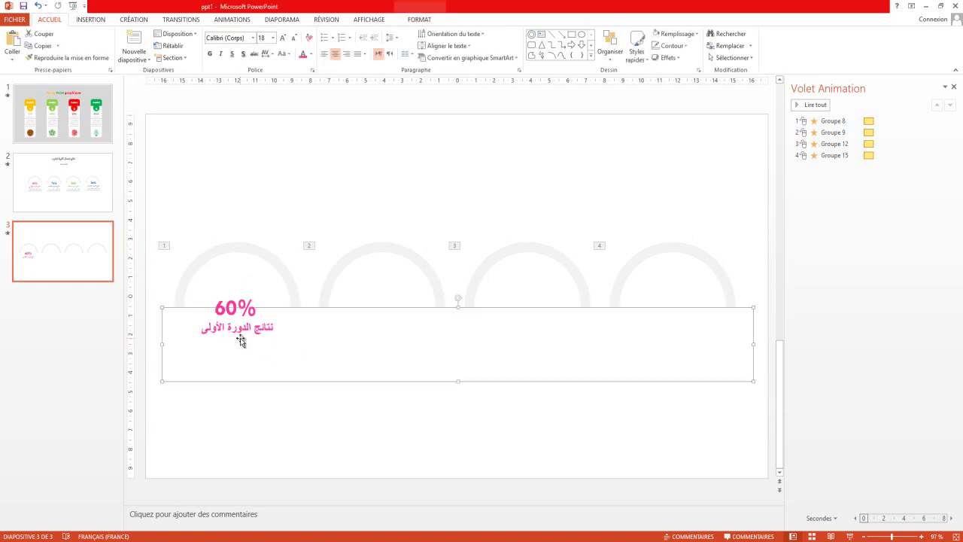
{"action": "left_click", "coordinate": [238, 329]}
{"action": "left_click_drag", "start_coordinate": [236, 339], "coordinate": [234, 337]}
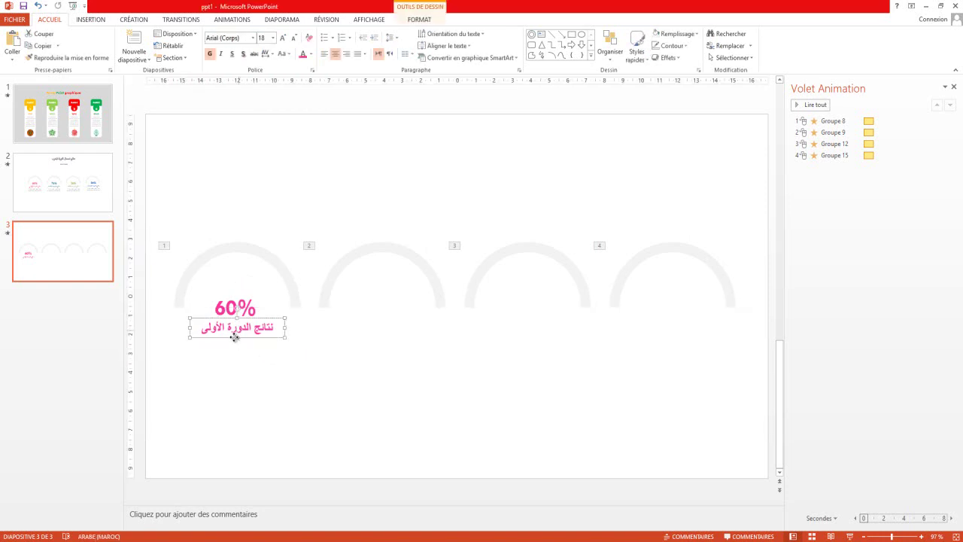
{"action": "left_click", "coordinate": [231, 374]}
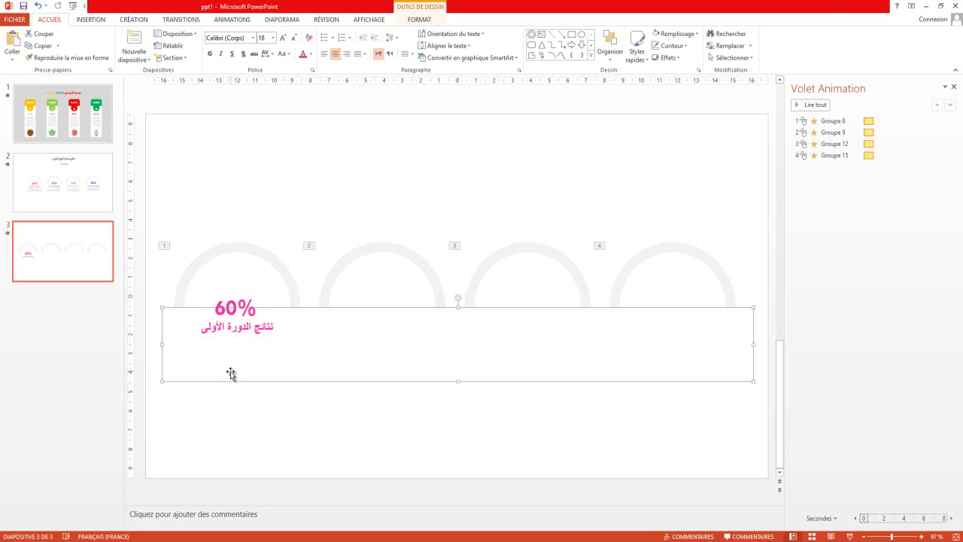
{"action": "left_click", "coordinate": [228, 303]}
{"action": "left_click", "coordinate": [231, 329]}
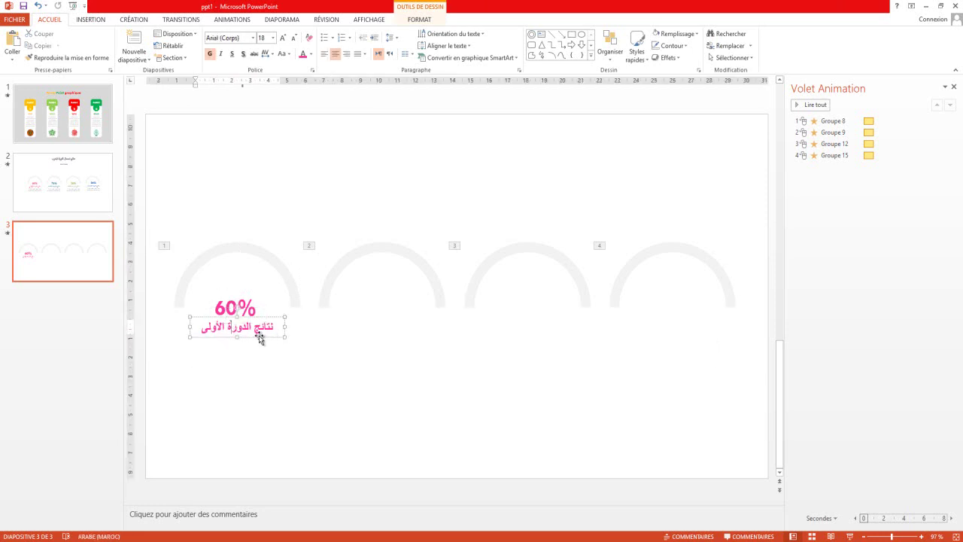
- Duplicate the Arabic title below itself and copy the two-line description from slide 2
{"action": "left_click_drag", "start_coordinate": [259, 338], "coordinate": [260, 363]}
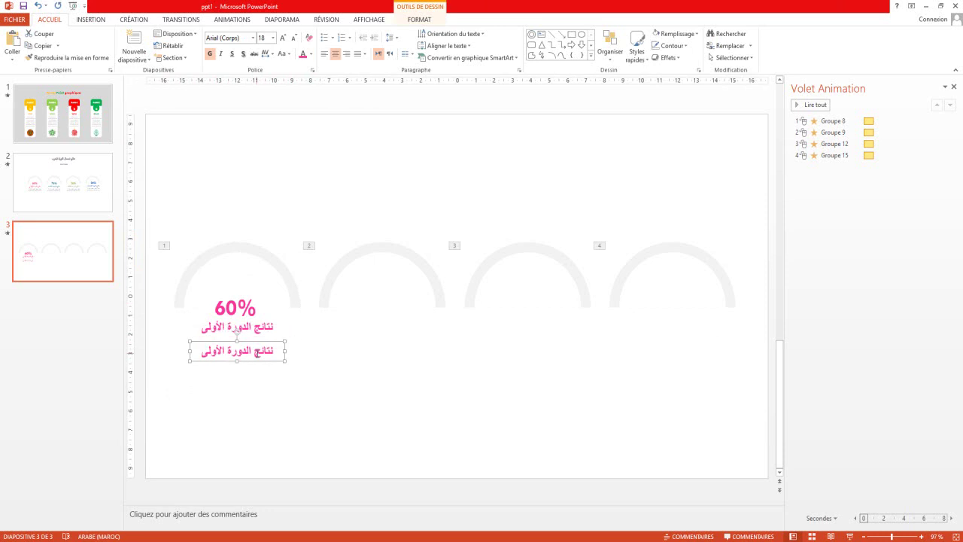
{"action": "triple_click", "coordinate": [258, 355]}
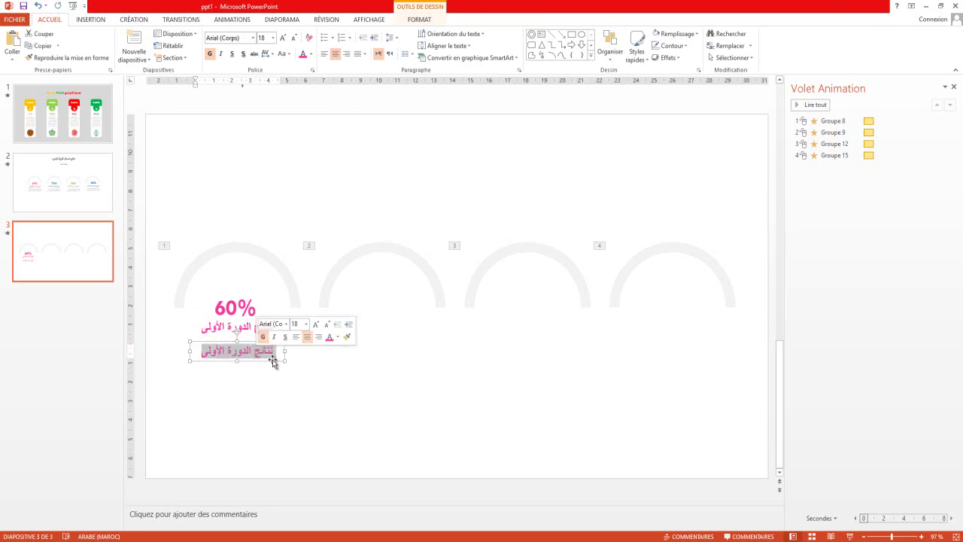
{"action": "left_click", "coordinate": [75, 181]}
{"action": "left_click", "coordinate": [296, 348]}
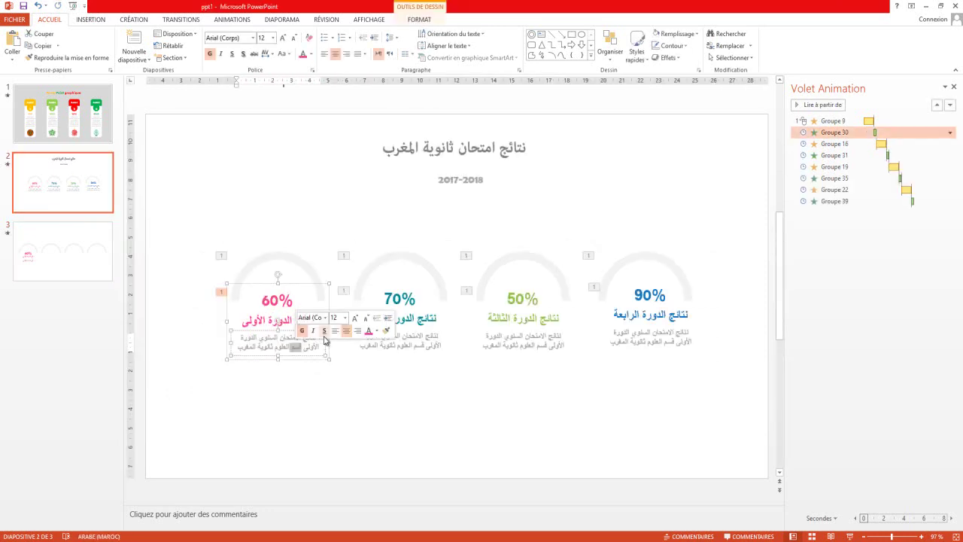
{"action": "left_click_drag", "start_coordinate": [318, 336], "coordinate": [250, 354]}
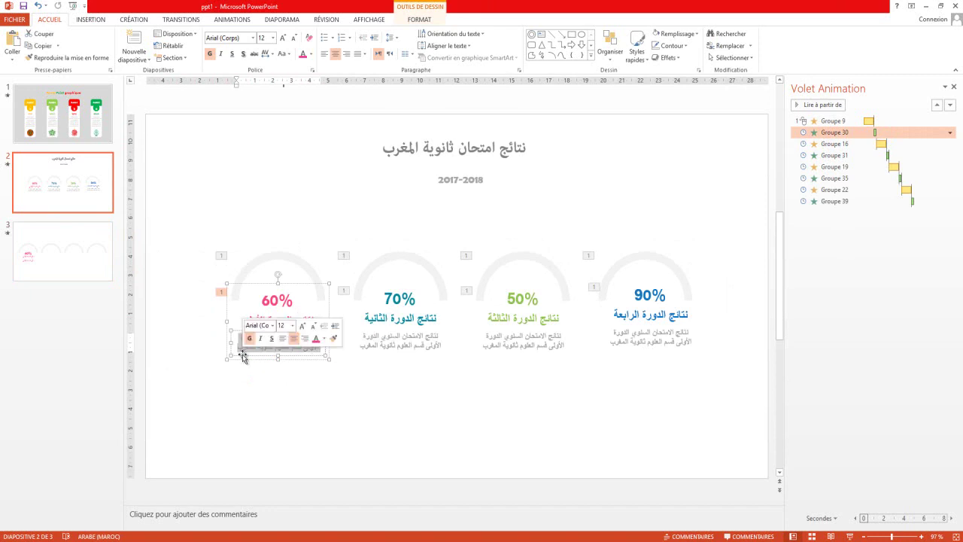
{"action": "right_click", "coordinate": [250, 354]}
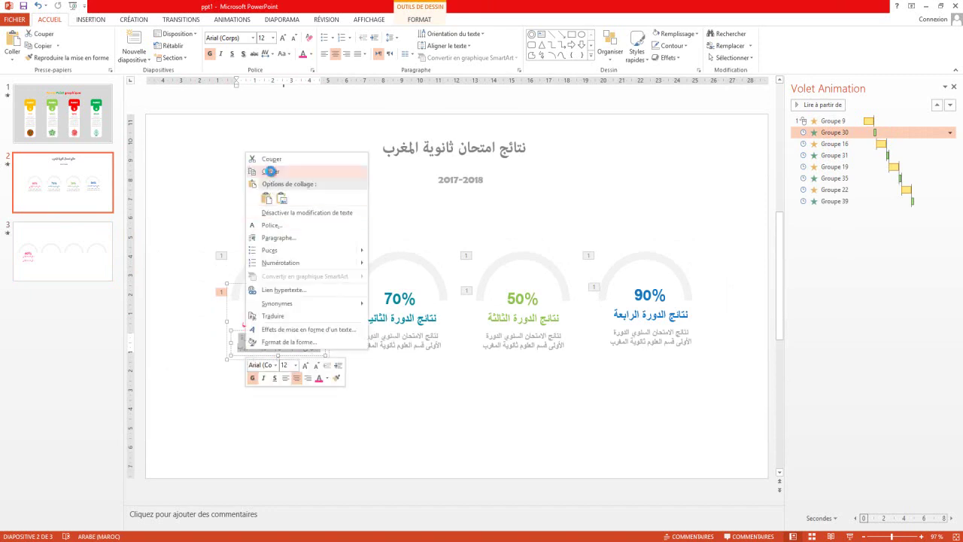
{"action": "left_click", "coordinate": [272, 171]}
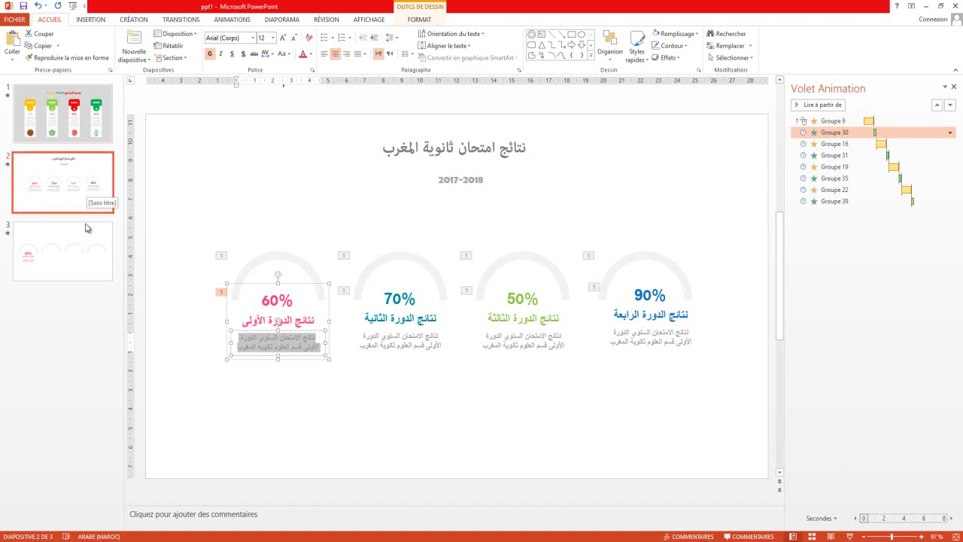
- Paste the description over the duplicated title on slide 3 and shrink it to 12 pt
{"action": "left_click", "coordinate": [85, 252]}
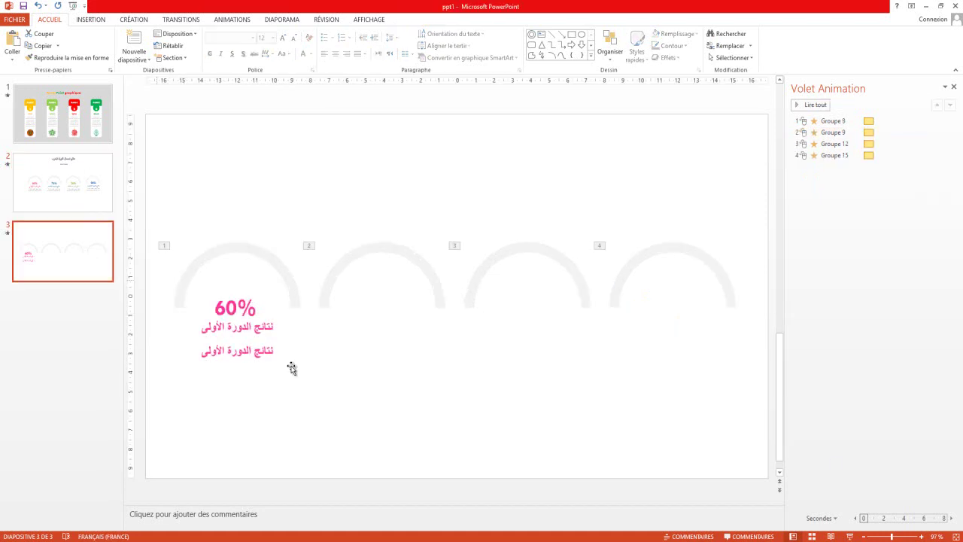
{"action": "triple_click", "coordinate": [245, 359]}
{"action": "key", "text": "ctrl+v"}
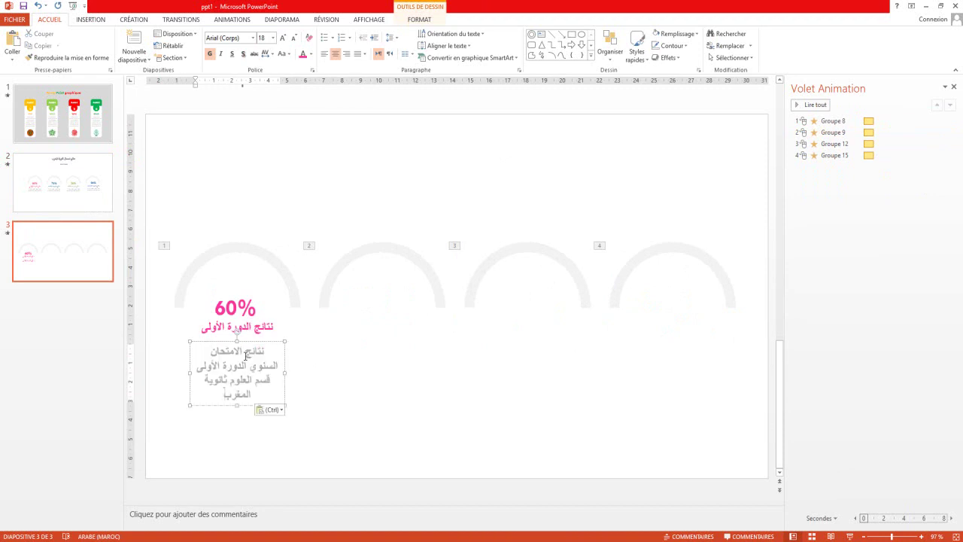
{"action": "left_click_drag", "start_coordinate": [223, 395], "coordinate": [268, 348]}
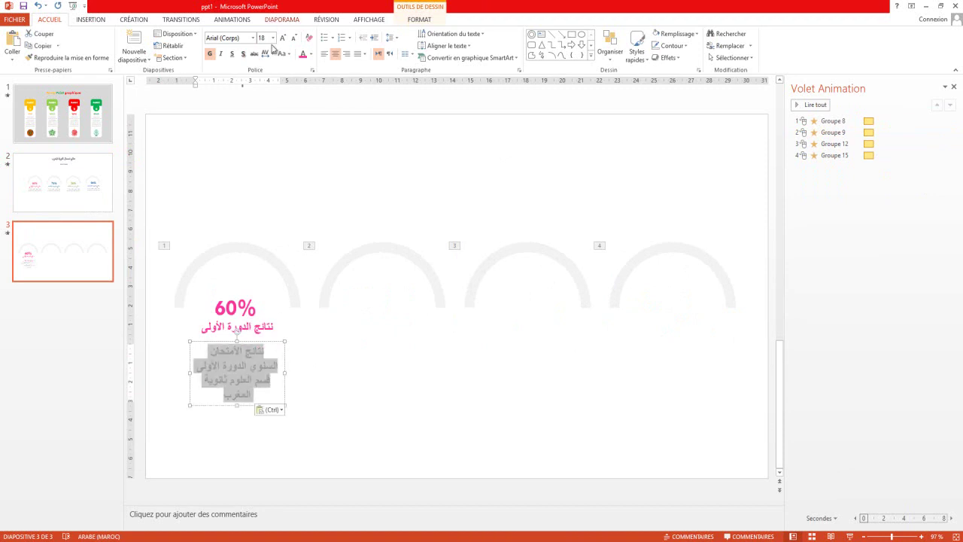
{"action": "left_click", "coordinate": [293, 40]}
{"action": "left_click", "coordinate": [294, 39]}
{"action": "left_click", "coordinate": [293, 40]}
{"action": "left_click", "coordinate": [208, 54]}
{"action": "left_click", "coordinate": [207, 53]}
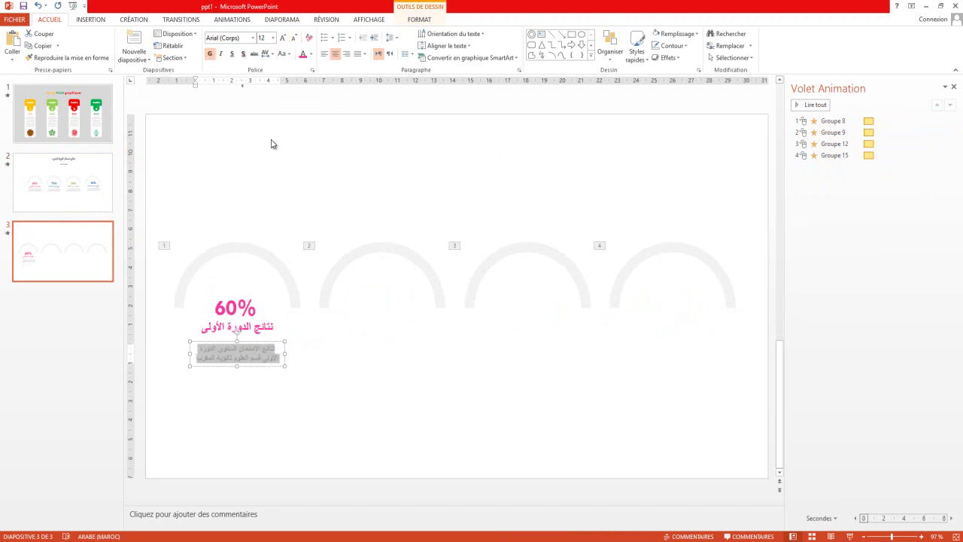
{"action": "left_click", "coordinate": [266, 376]}
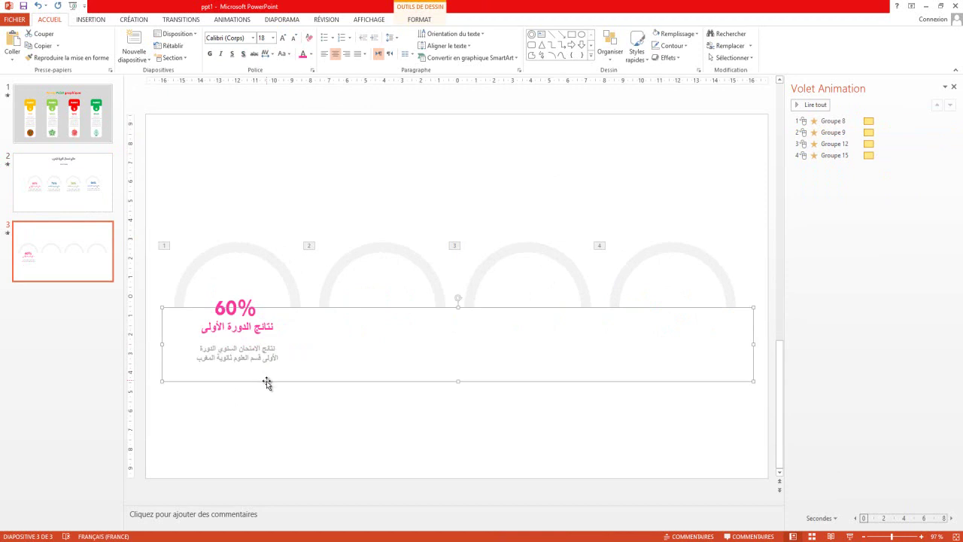
{"action": "left_click", "coordinate": [293, 439]}
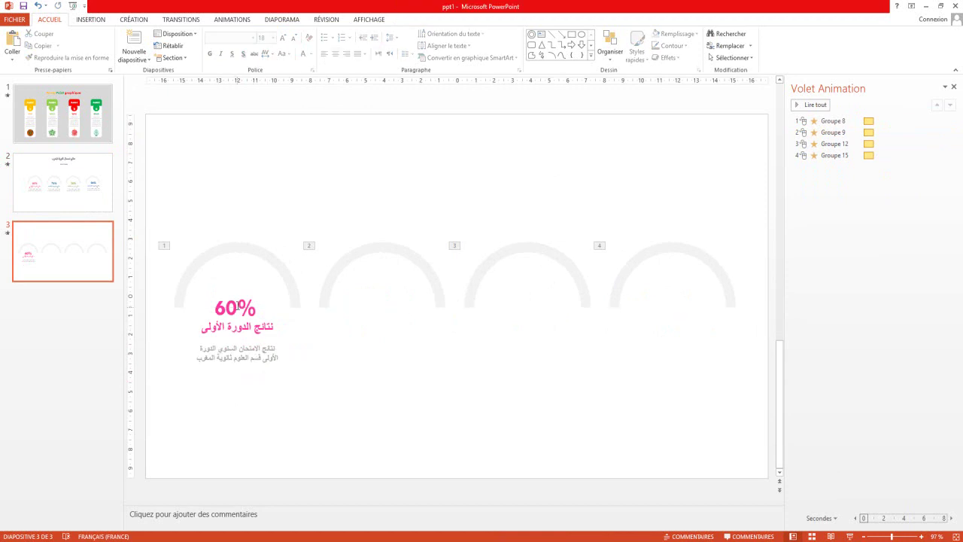
{"action": "left_click", "coordinate": [237, 306]}
- Group the 60% figure, Arabic title and description text boxes into one group
{"action": "left_click", "coordinate": [235, 329]}
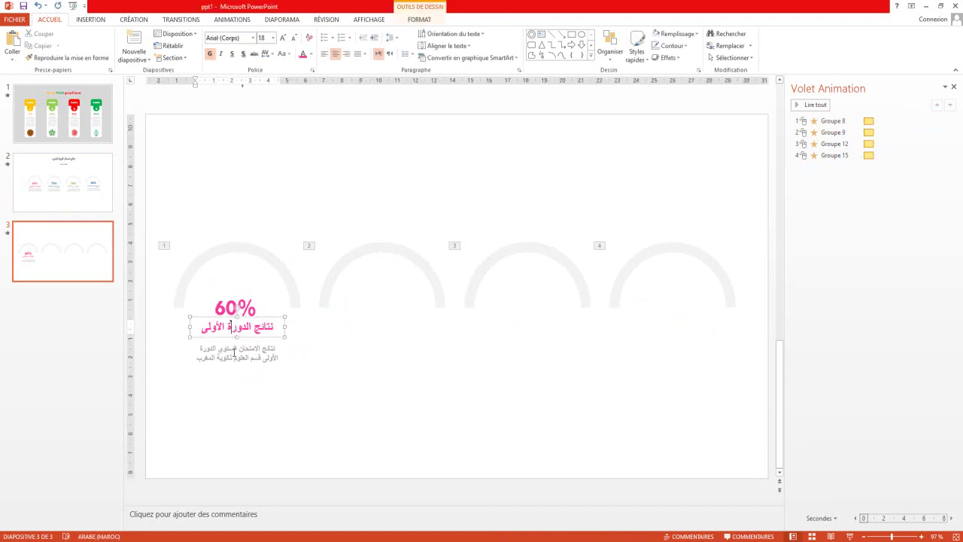
{"action": "left_click", "coordinate": [236, 387]}
{"action": "left_click", "coordinate": [214, 315]}
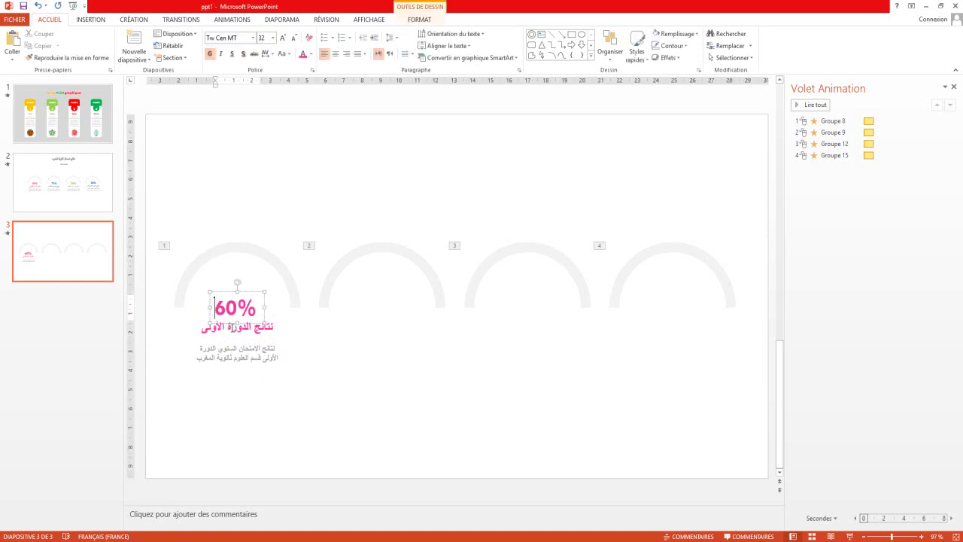
{"action": "left_click", "coordinate": [236, 329], "text": "shift"}
{"action": "left_click", "coordinate": [223, 347], "text": "shift"}
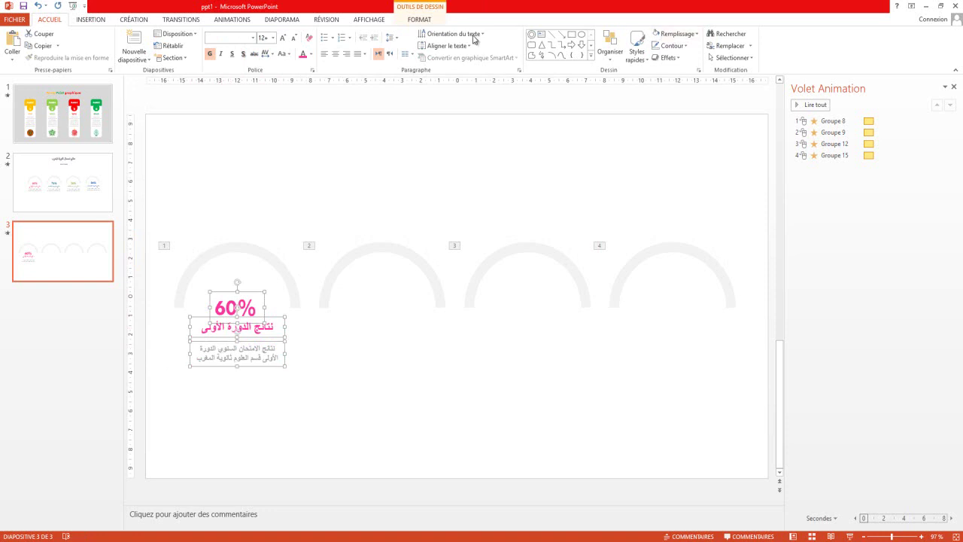
{"action": "left_click", "coordinate": [419, 21]}
{"action": "left_click", "coordinate": [694, 62]}
{"action": "left_click", "coordinate": [698, 70]}
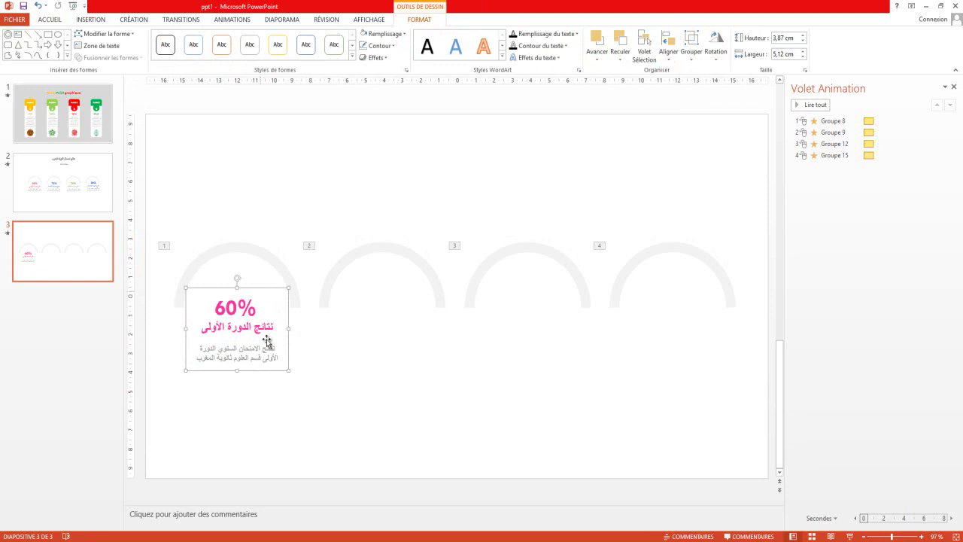
- Ctrl-drag copies of the label group under the second, third and fourth arcs
{"action": "left_click_drag", "start_coordinate": [291, 368], "coordinate": [435, 364]}
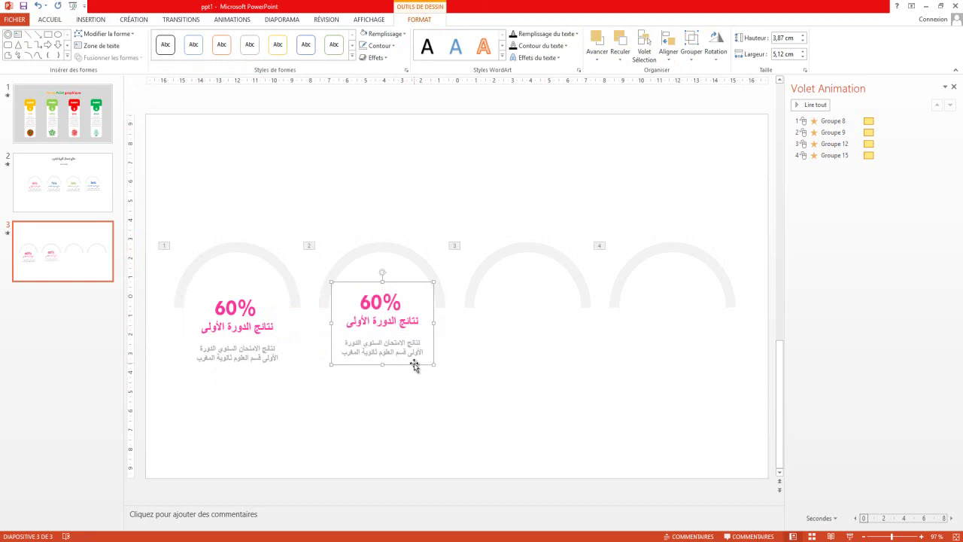
{"action": "left_click_drag", "start_coordinate": [416, 368], "coordinate": [546, 368]}
{"action": "mouse_move", "coordinate": [572, 366]}
{"action": "left_mouse_down"}
{"action": "mouse_move", "coordinate": [564, 367]}
{"action": "mouse_move", "coordinate": [718, 368]}
{"action": "left_mouse_up"}
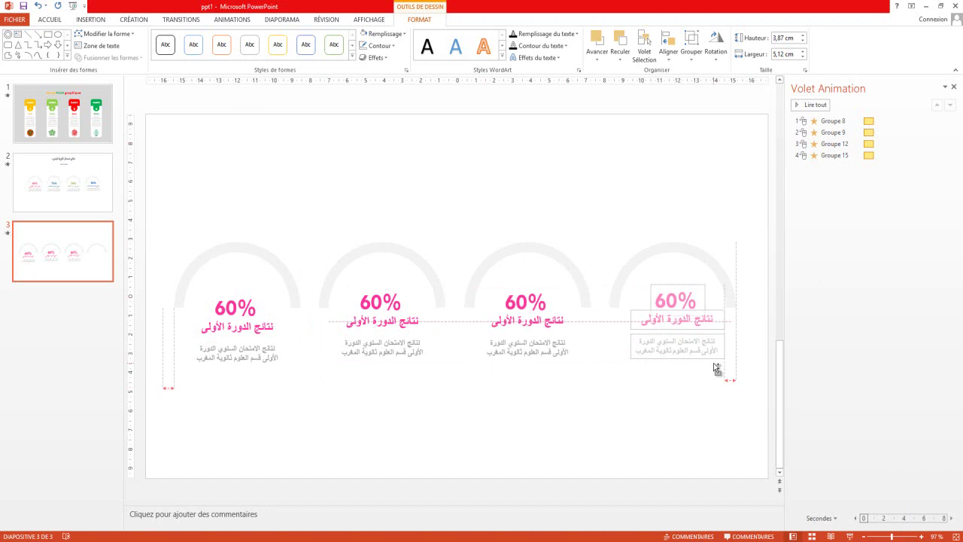
{"action": "left_click_drag", "start_coordinate": [714, 363], "coordinate": [716, 369]}
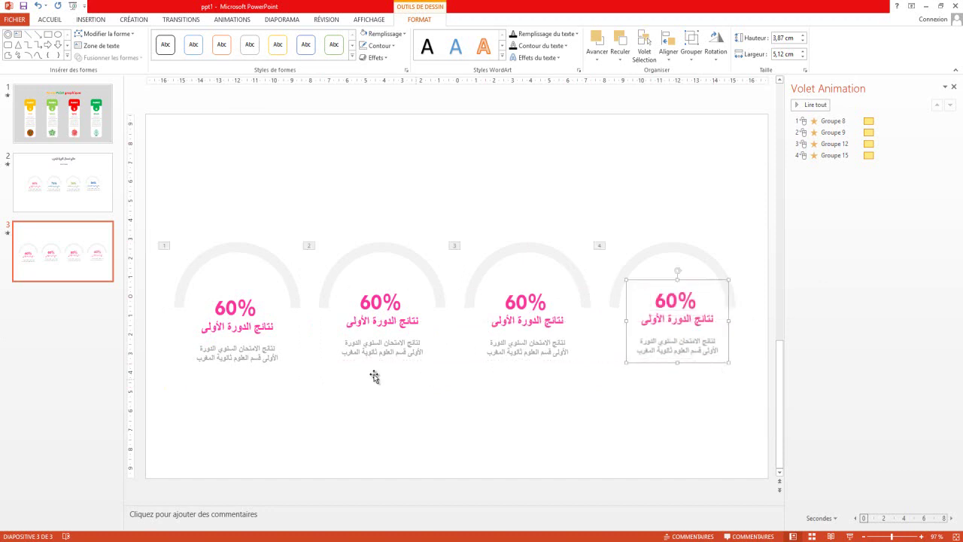
{"action": "left_click", "coordinate": [383, 352]}
- Center the second and fourth label groups under their arcs using smart guides
{"action": "left_click", "coordinate": [386, 280]}
{"action": "left_click", "coordinate": [381, 286]}
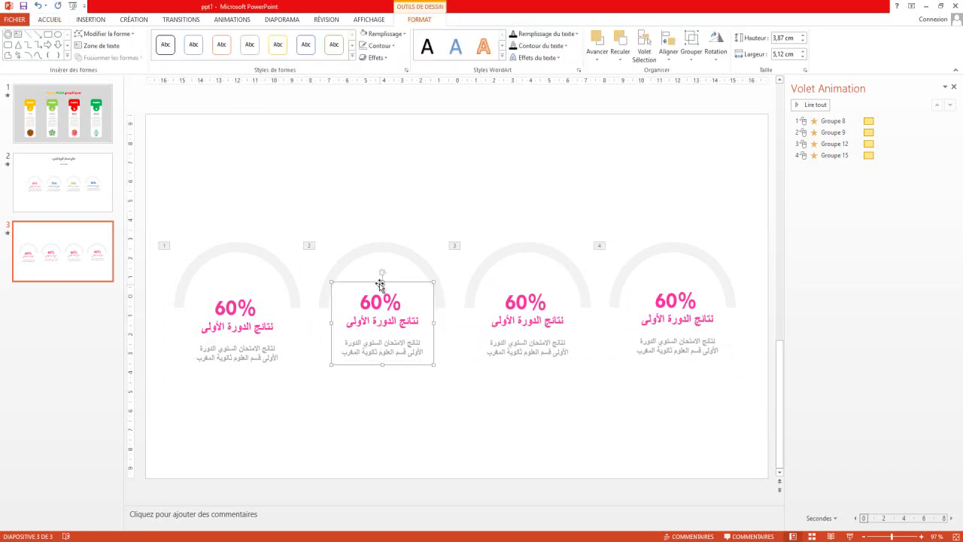
{"action": "left_click_drag", "start_coordinate": [380, 284], "coordinate": [380, 284]}
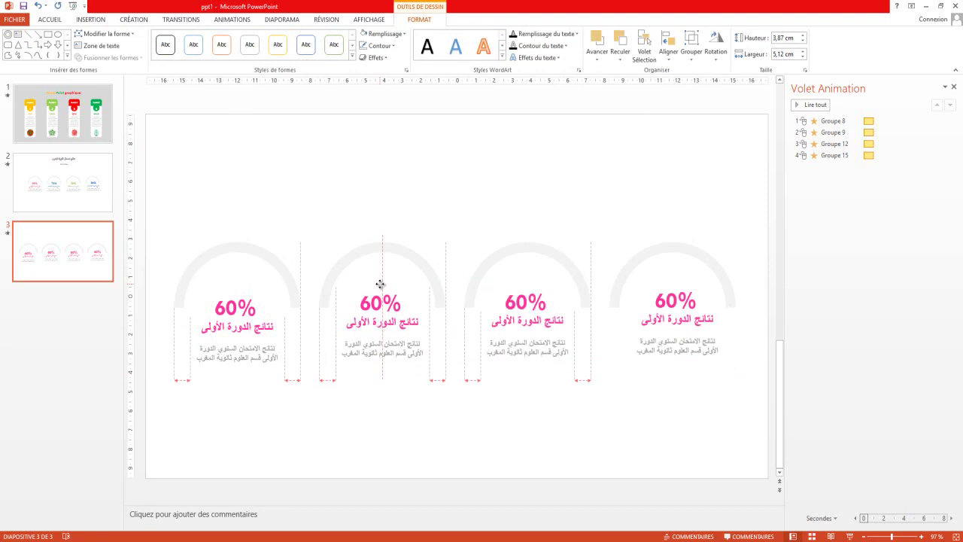
{"action": "left_click", "coordinate": [673, 290]}
{"action": "left_click_drag", "start_coordinate": [672, 277], "coordinate": [671, 282]}
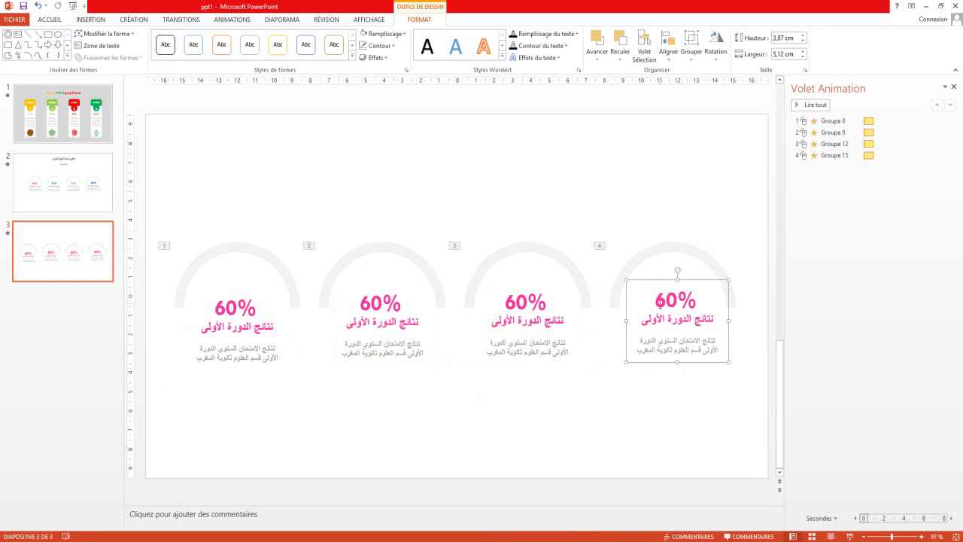
{"action": "left_click", "coordinate": [634, 423]}
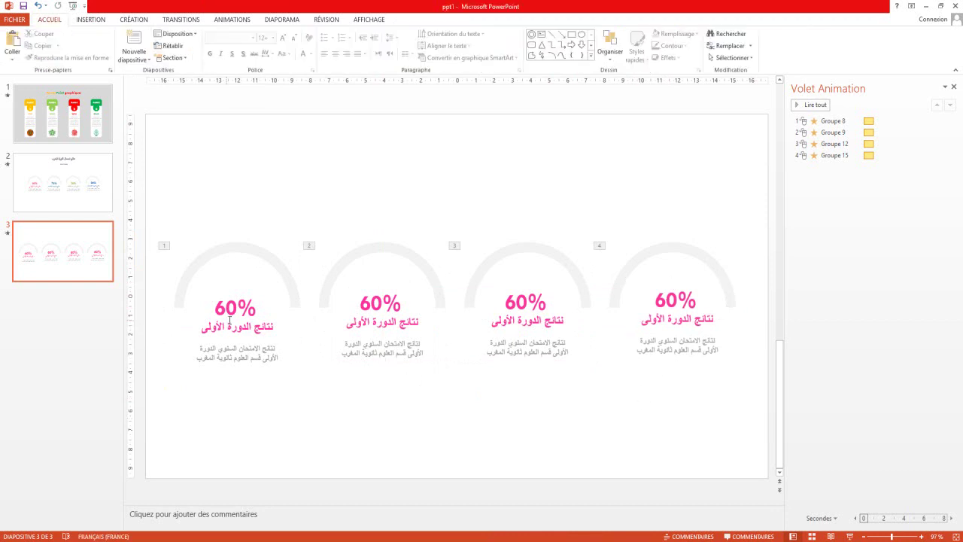
{"action": "double_click", "coordinate": [377, 302]}
{"action": "left_click", "coordinate": [355, 322]}
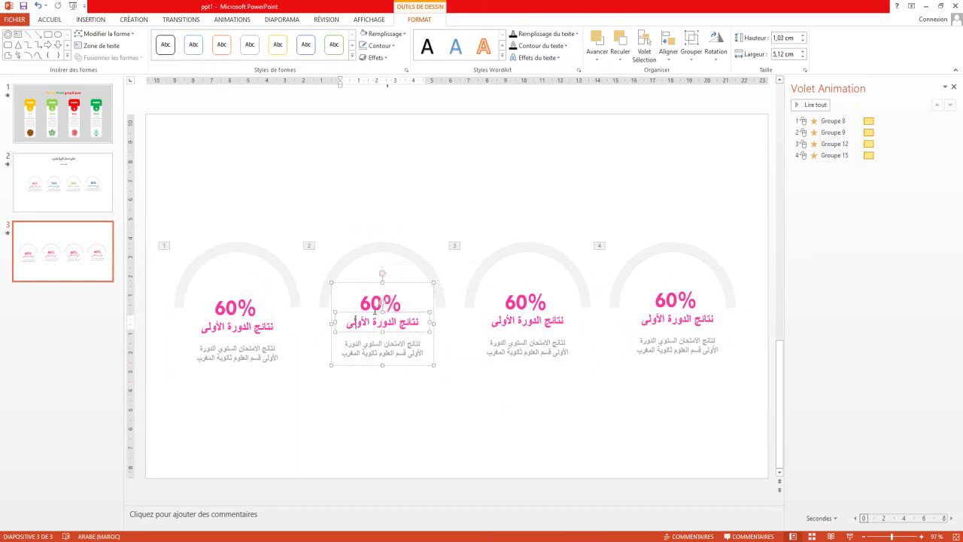
- Preview the animated gauges in a slide show from slide 3
{"action": "left_click", "coordinate": [850, 536]}
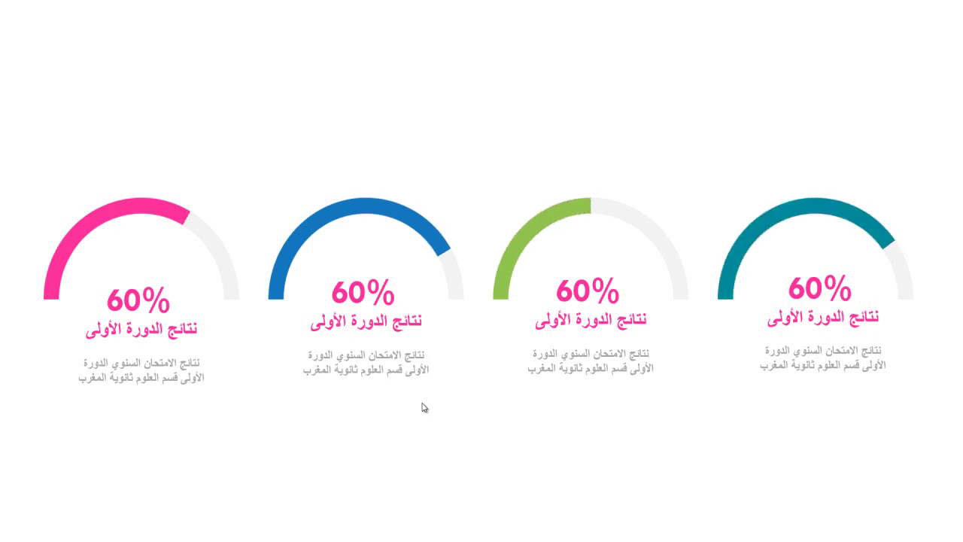
{"action": "left_click", "coordinate": [423, 407]}
{"action": "left_click", "coordinate": [505, 364]}
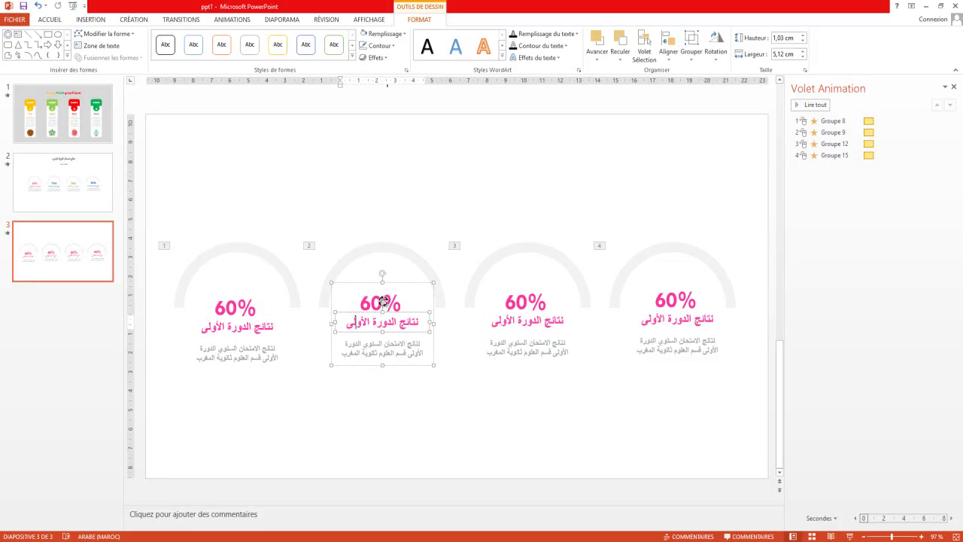
- Colour the second gauge's 60% figure blue
{"action": "left_click", "coordinate": [324, 378]}
{"action": "left_click", "coordinate": [346, 320]}
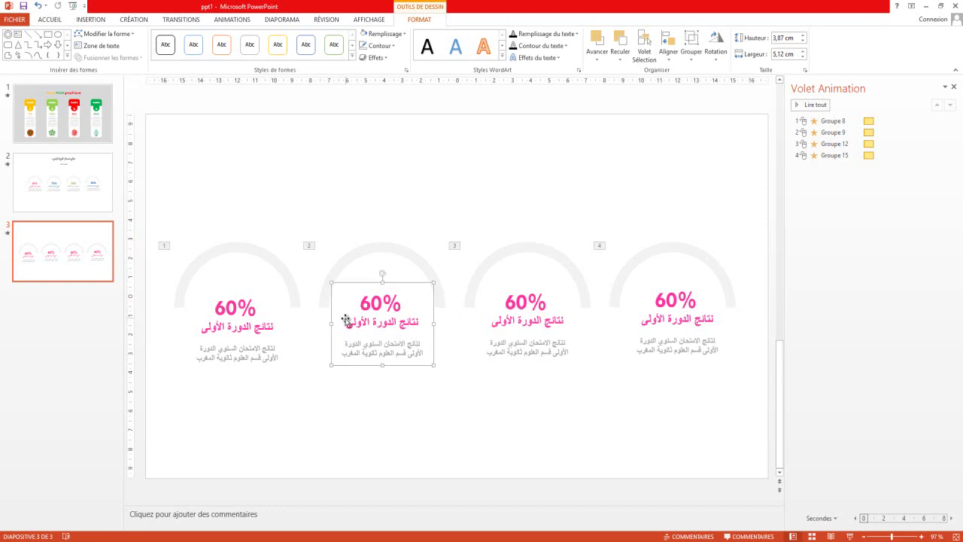
{"action": "mouse_move", "coordinate": [348, 322]}
{"action": "left_mouse_down"}
{"action": "mouse_move", "coordinate": [407, 298]}
{"action": "mouse_move", "coordinate": [359, 310]}
{"action": "left_mouse_up"}
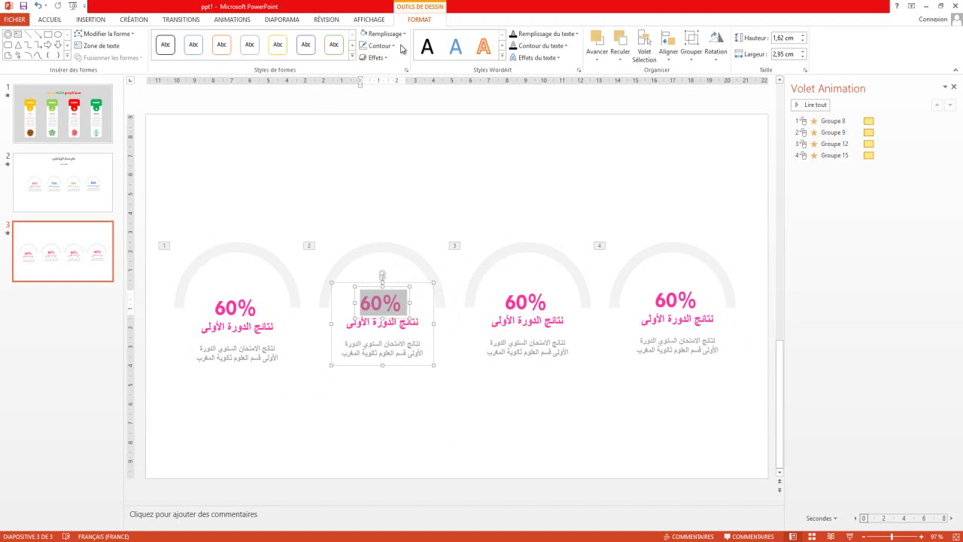
{"action": "left_click", "coordinate": [404, 38]}
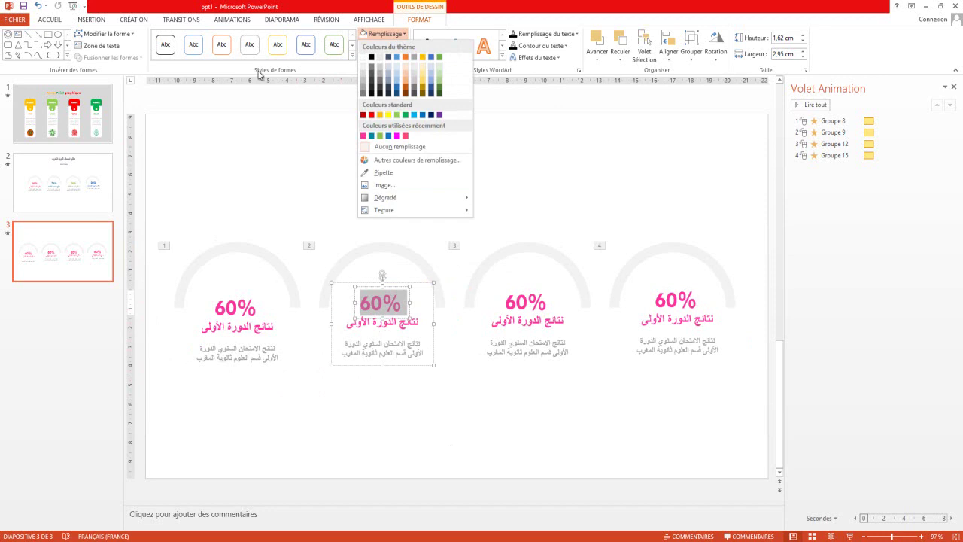
{"action": "left_click", "coordinate": [49, 18]}
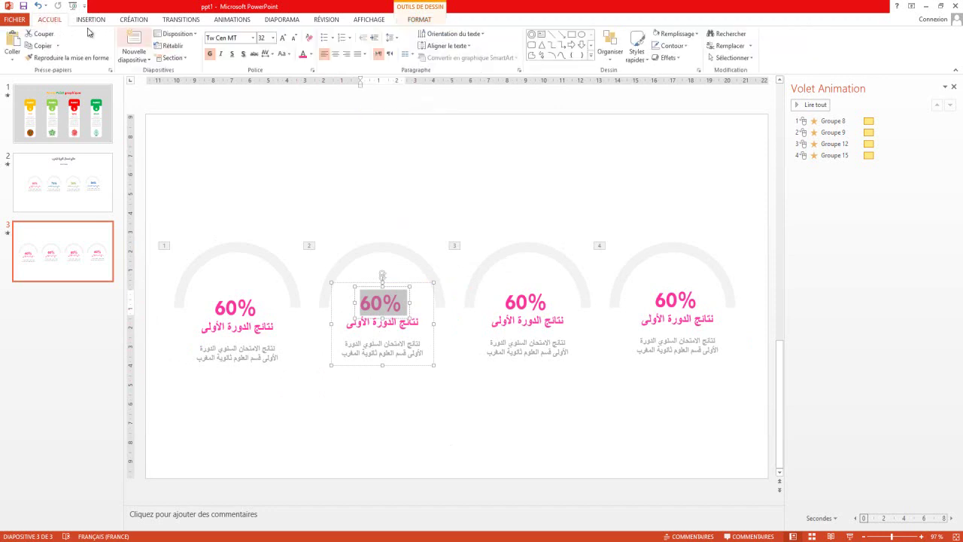
{"action": "left_click", "coordinate": [311, 55]}
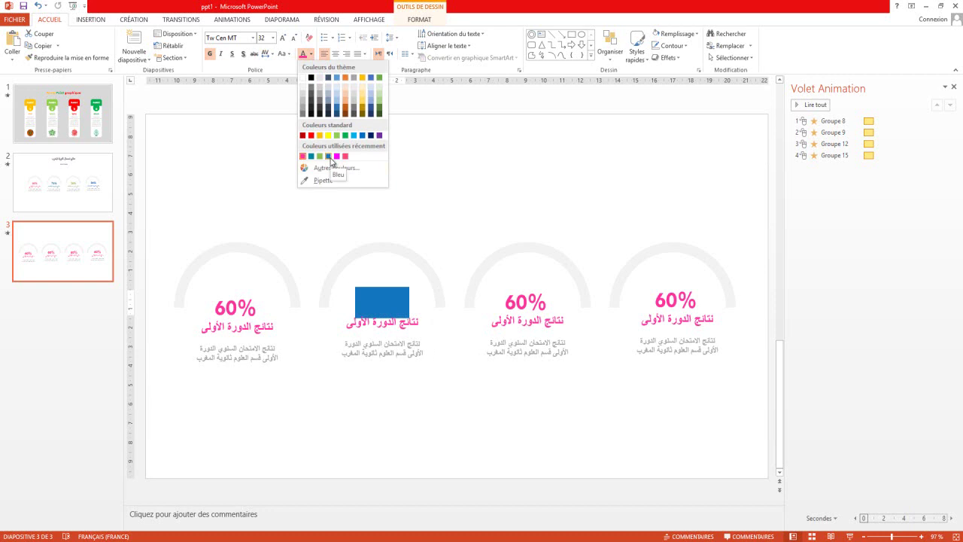
{"action": "left_click", "coordinate": [311, 54]}
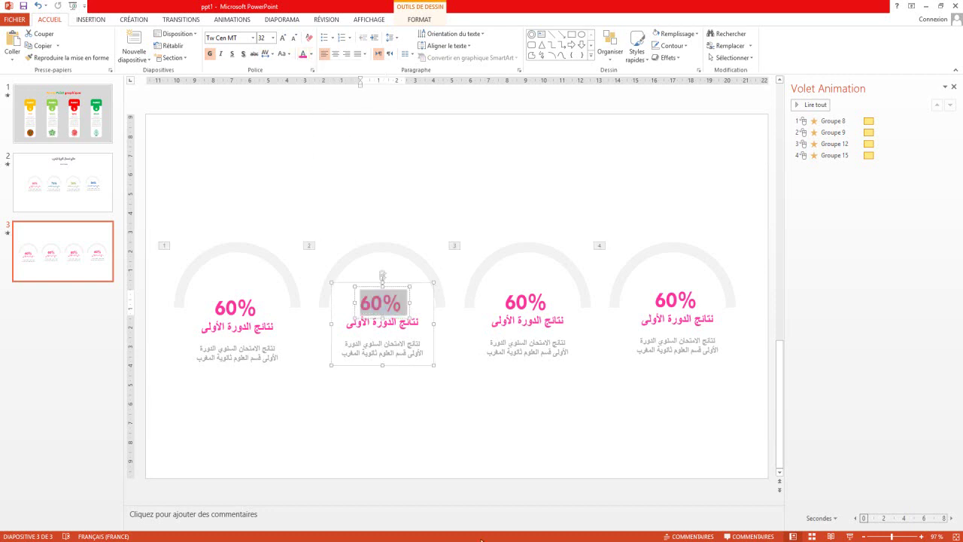
{"action": "left_click", "coordinate": [364, 310]}
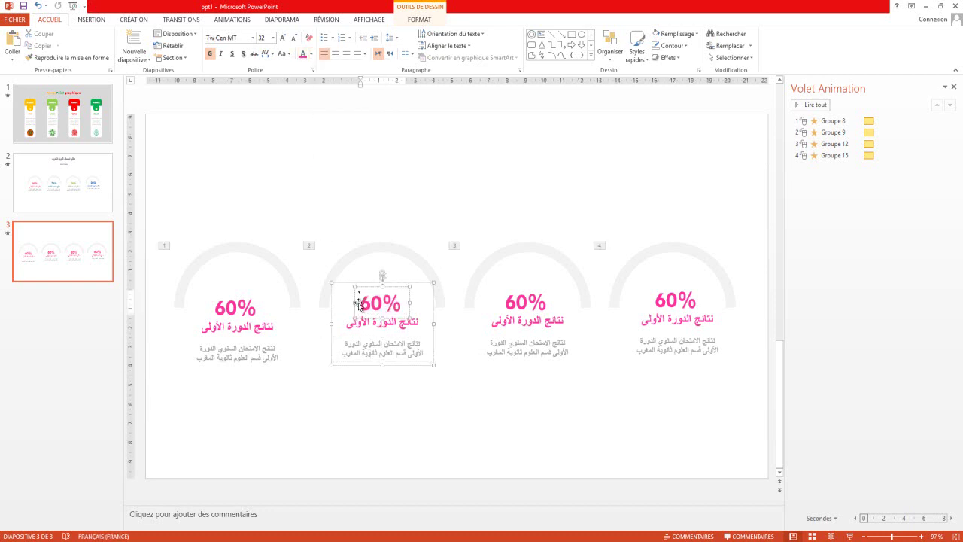
{"action": "left_click", "coordinate": [311, 54]}
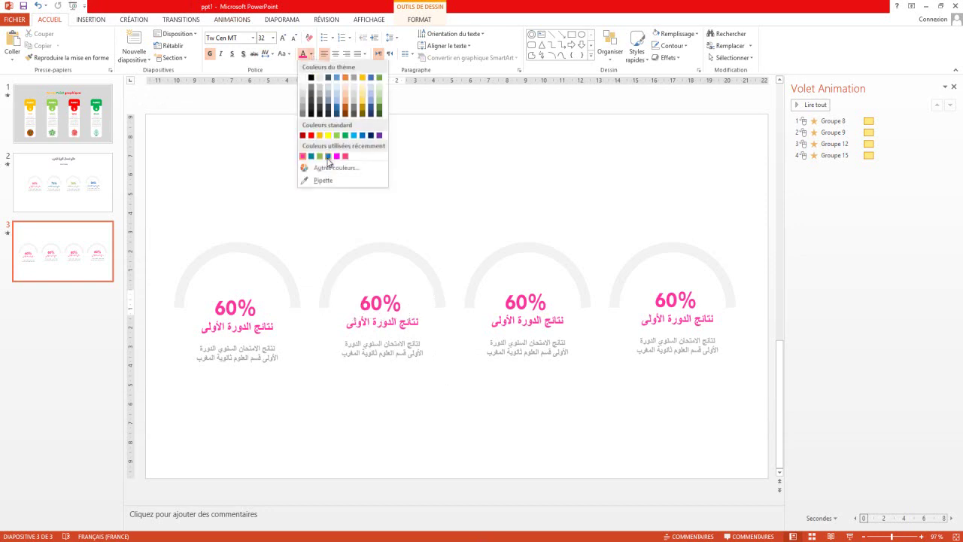
{"action": "left_click", "coordinate": [329, 155]}
{"action": "double_click", "coordinate": [371, 304]}
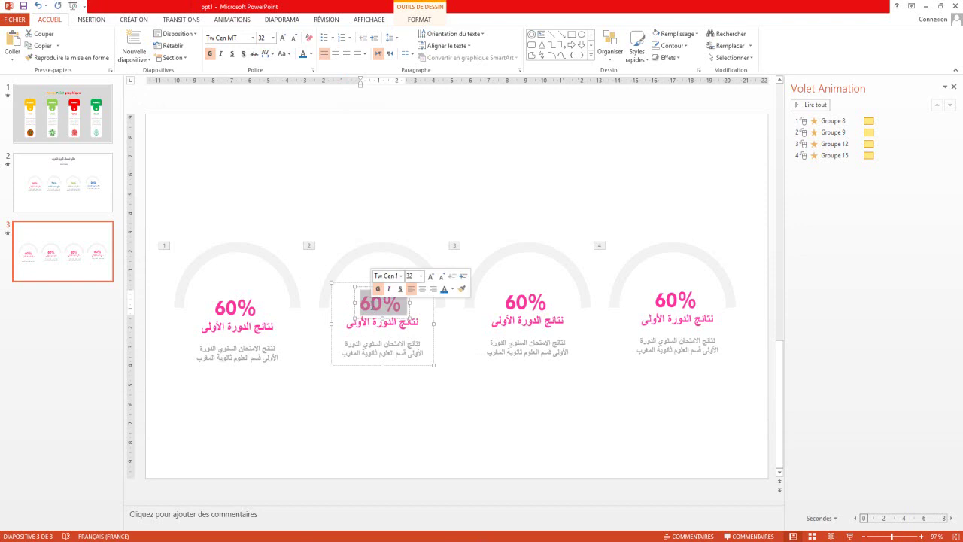
{"action": "left_click", "coordinate": [312, 54]}
{"action": "left_click", "coordinate": [303, 157]}
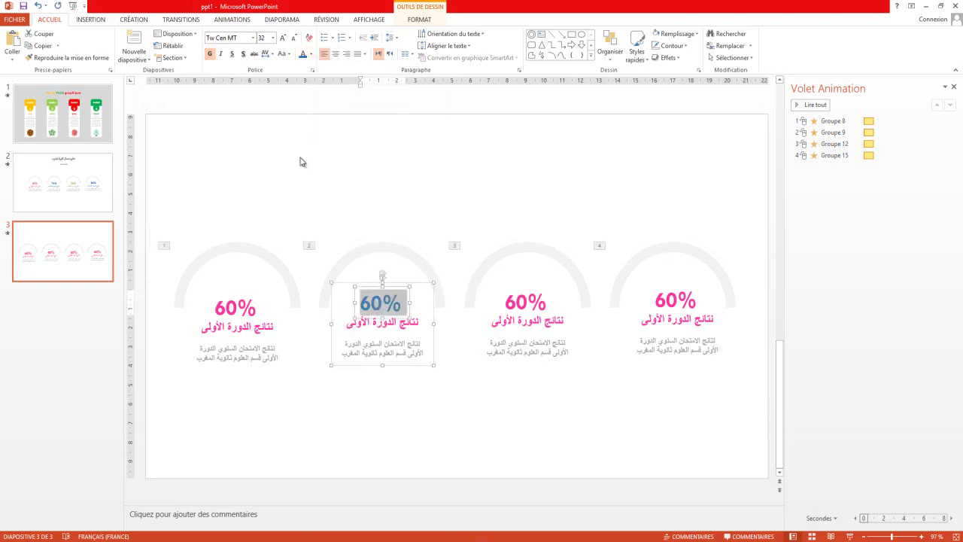
- Colour the second gauge's Arabic title blue
{"action": "double_click", "coordinate": [348, 324]}
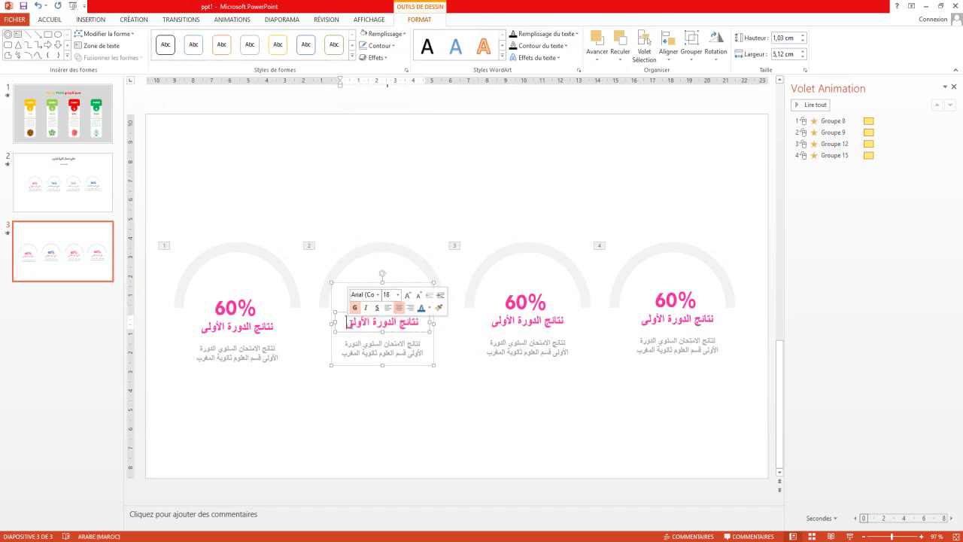
{"action": "left_click_drag", "start_coordinate": [348, 323], "coordinate": [422, 322]}
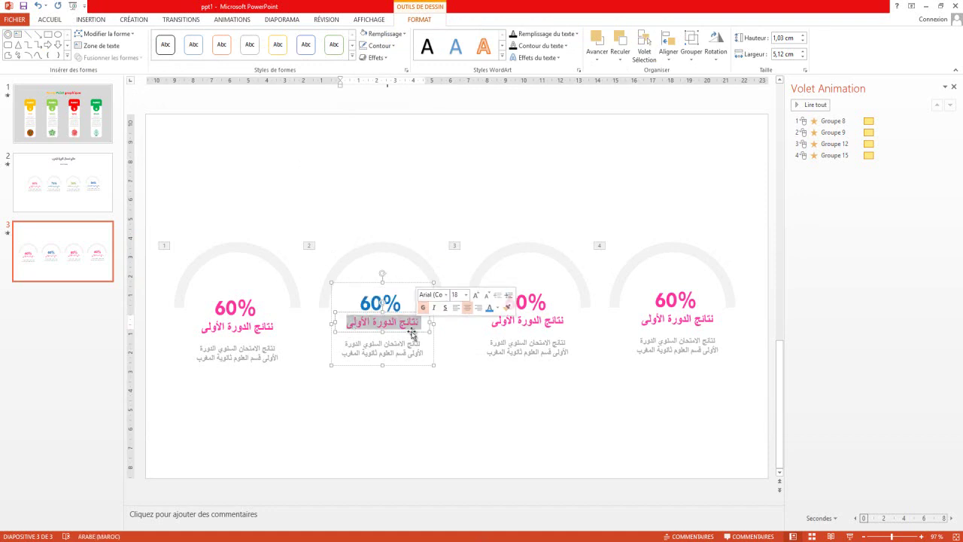
{"action": "left_click", "coordinate": [489, 307]}
{"action": "left_click", "coordinate": [460, 353]}
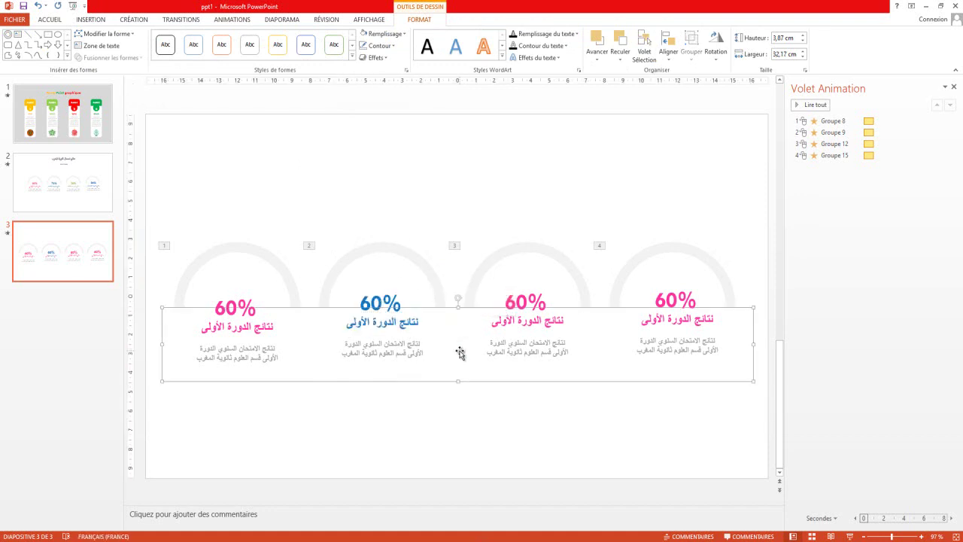
- Colour the third gauge's 60% figure and Arabic title green
{"action": "left_click", "coordinate": [518, 295]}
{"action": "left_click_drag", "start_coordinate": [518, 301], "coordinate": [553, 301]}
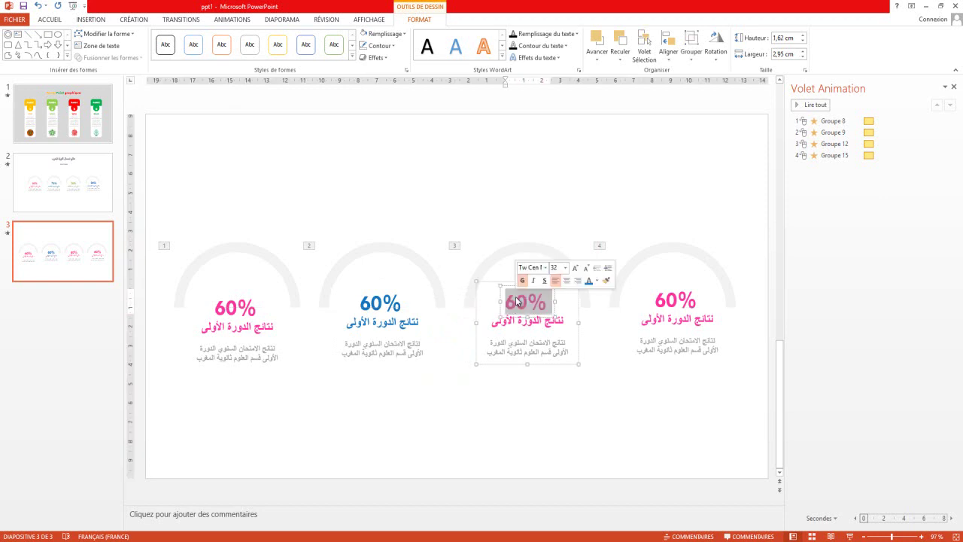
{"action": "left_click", "coordinate": [598, 281]}
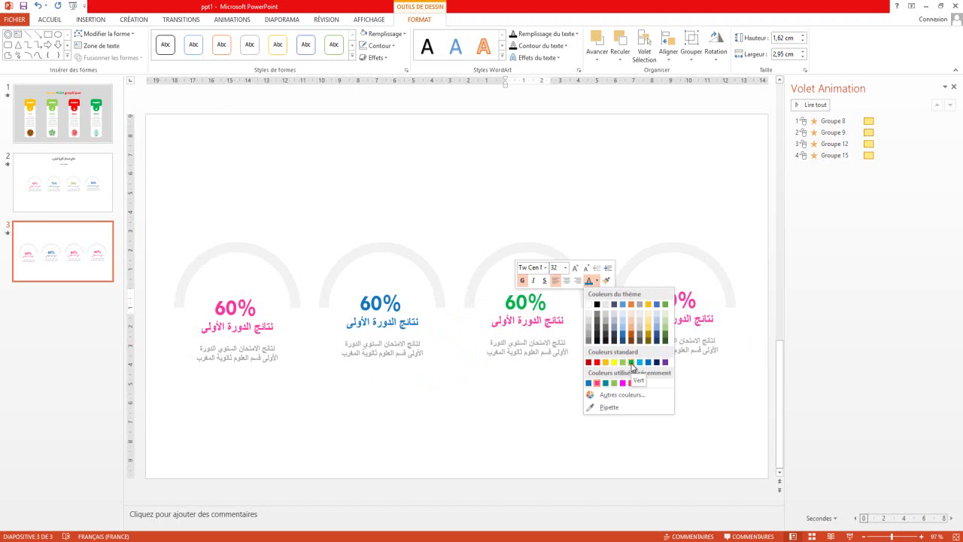
{"action": "left_click", "coordinate": [616, 384]}
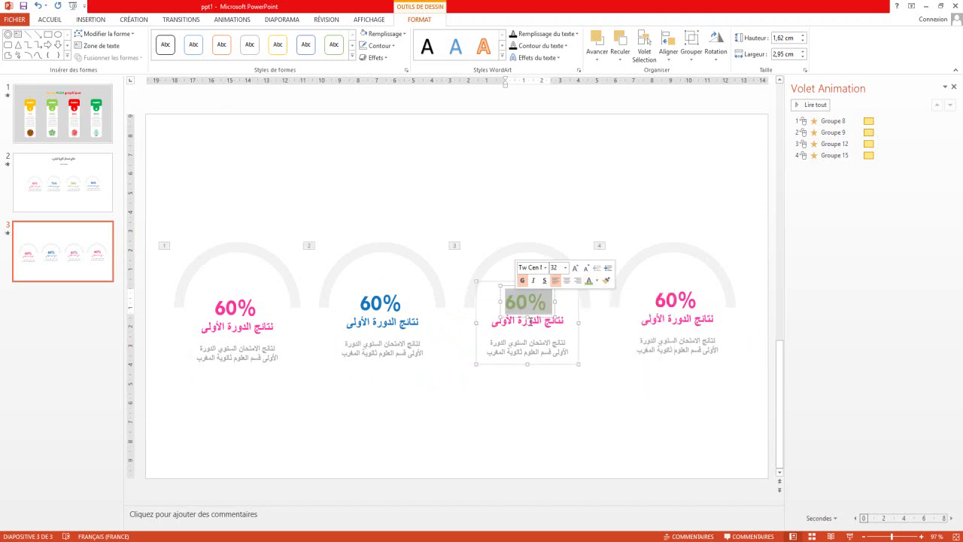
{"action": "triple_click", "coordinate": [534, 323]}
{"action": "left_click", "coordinate": [605, 308]}
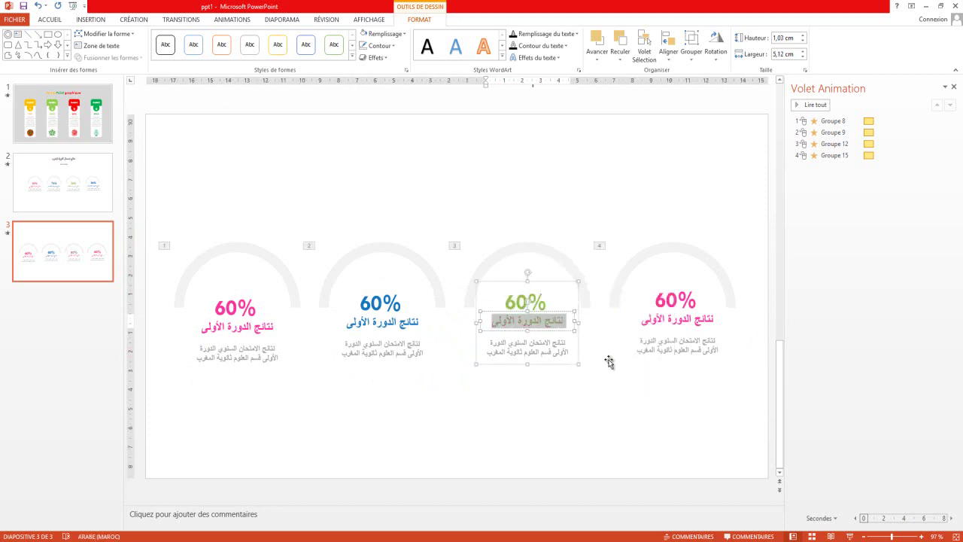
{"action": "left_click", "coordinate": [730, 326]}
- Preview the recoloured gauges in a slide show
{"action": "left_click", "coordinate": [851, 536]}
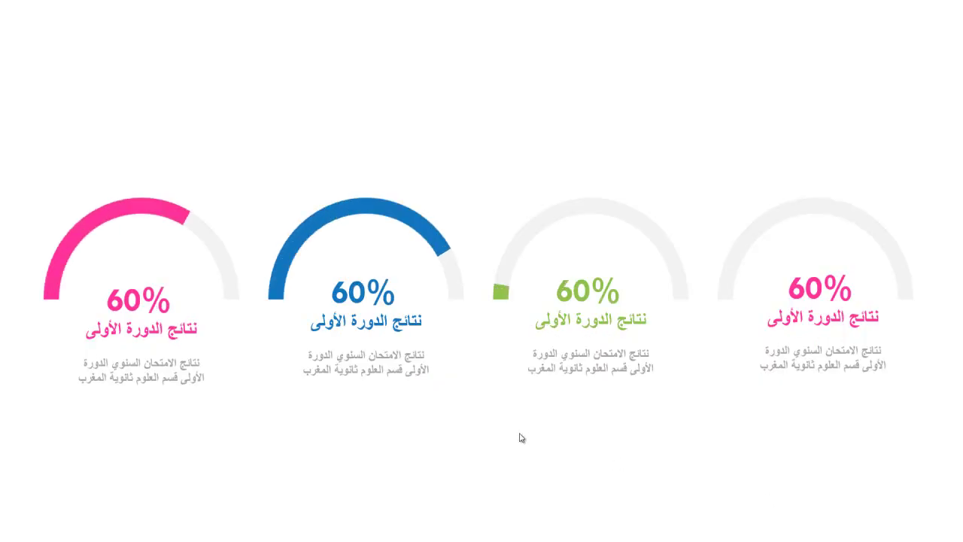
{"action": "left_click", "coordinate": [522, 440]}
{"action": "left_click", "coordinate": [512, 401]}
- Colour the fourth gauge's 60% figure and Arabic title teal
{"action": "left_click", "coordinate": [648, 333]}
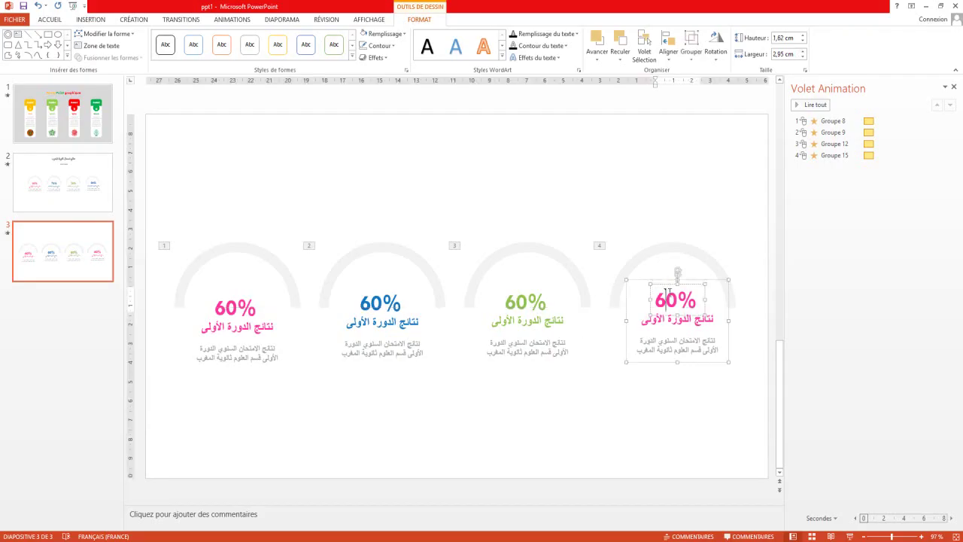
{"action": "left_click", "coordinate": [55, 20]}
{"action": "left_click", "coordinate": [312, 54]}
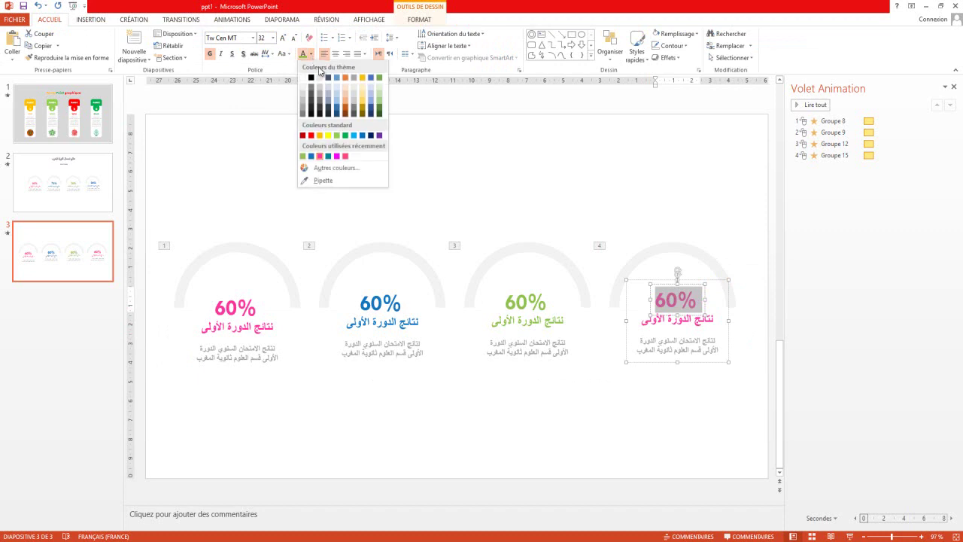
{"action": "left_click", "coordinate": [328, 156]}
{"action": "triple_click", "coordinate": [667, 320]}
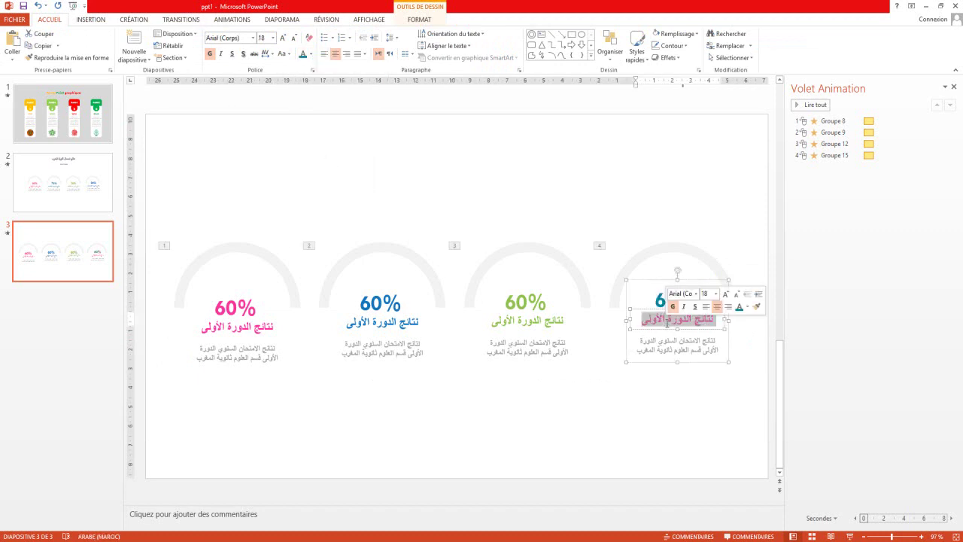
{"action": "left_click", "coordinate": [737, 308]}
{"action": "left_click", "coordinate": [688, 397]}
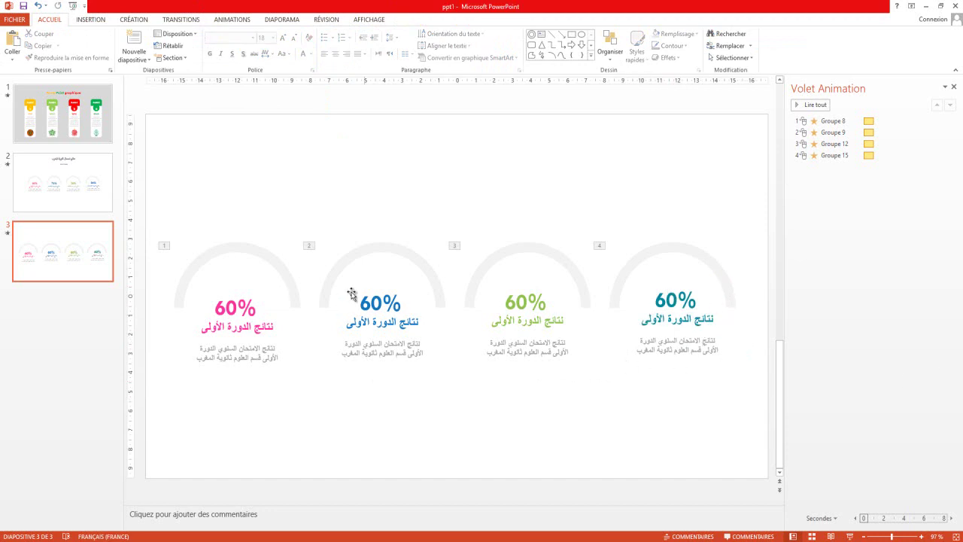
- Change the second, third and fourth gauge values to 70, 50 and 90
{"action": "double_click", "coordinate": [366, 304]}
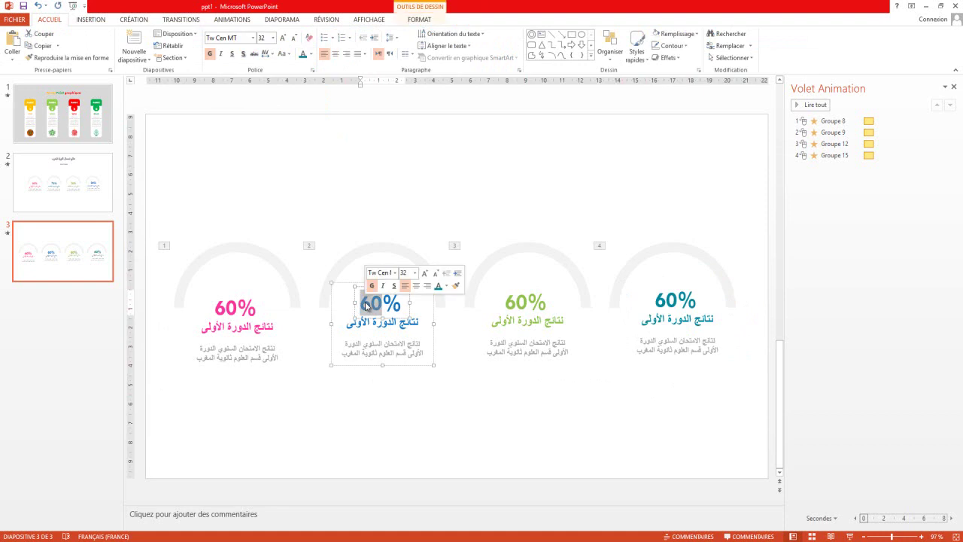
{"action": "type", "text": "70"}
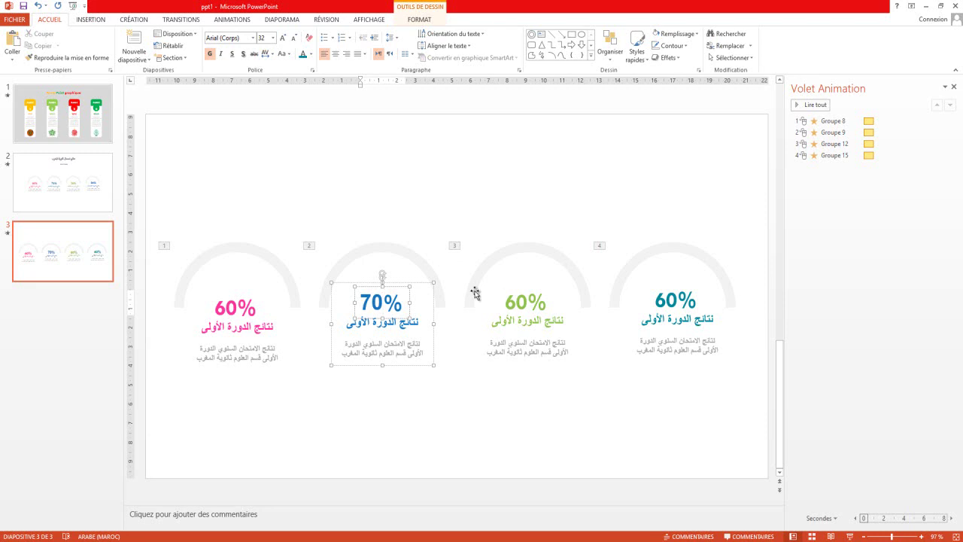
{"action": "double_click", "coordinate": [515, 304]}
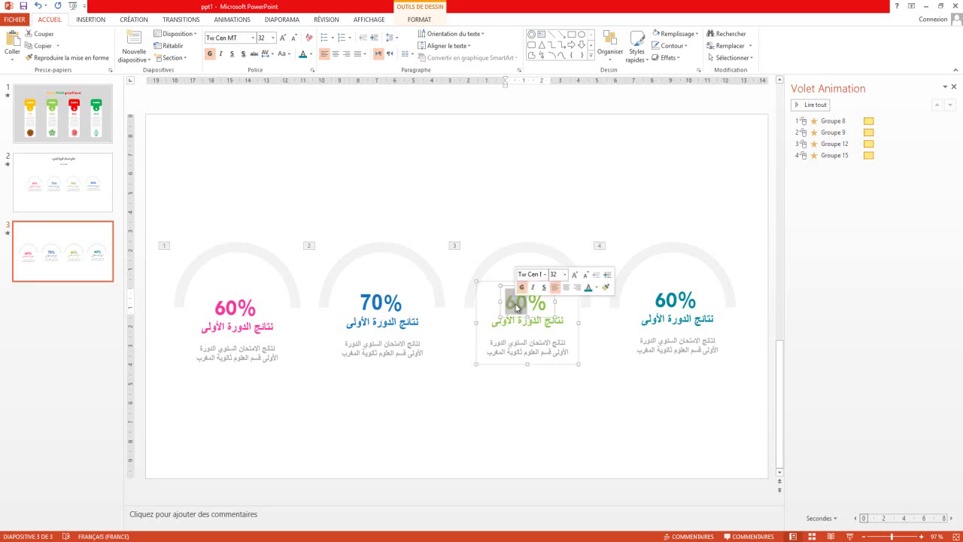
{"action": "type", "text": "50"}
{"action": "double_click", "coordinate": [668, 301]}
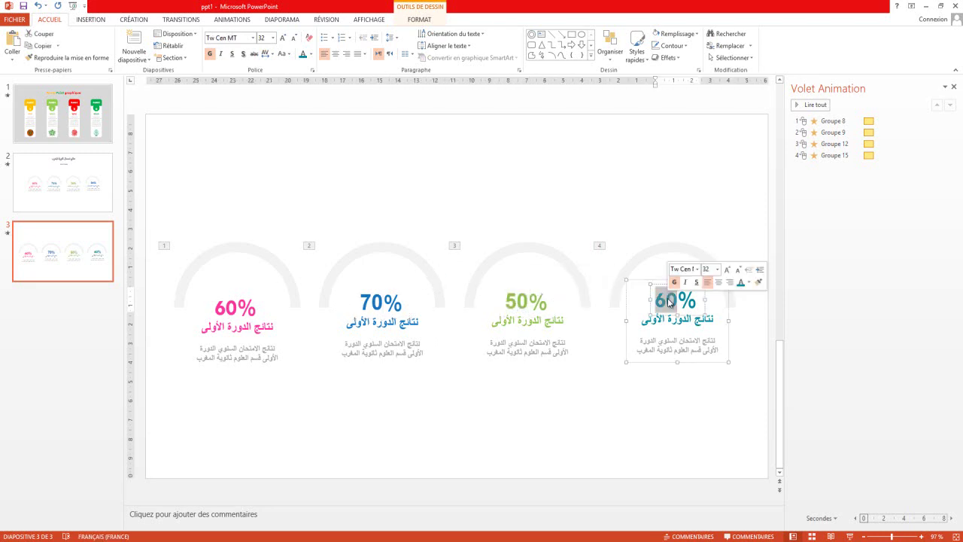
{"action": "type", "text": "99"}
{"action": "key", "text": "BackSpace"}
{"action": "type", "text": "0"}
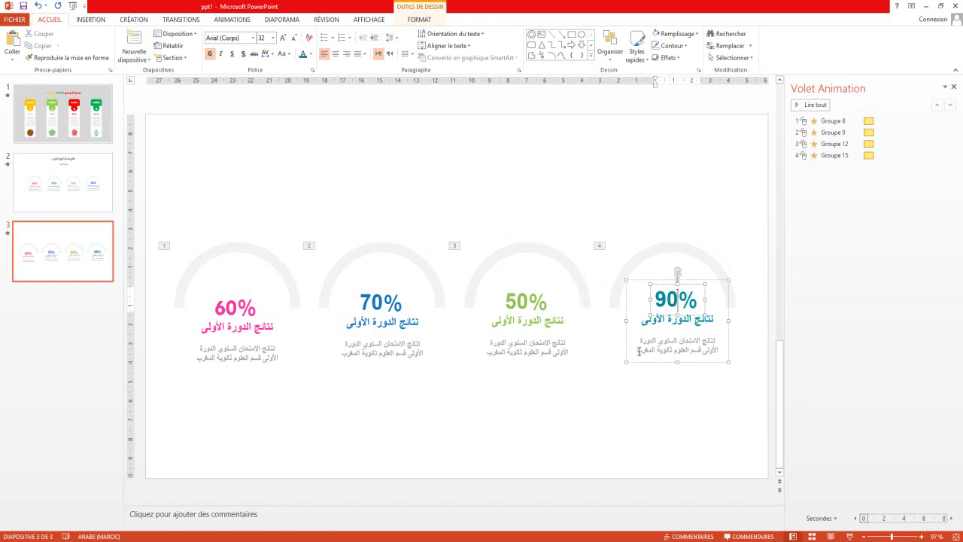
{"action": "left_click", "coordinate": [515, 427]}
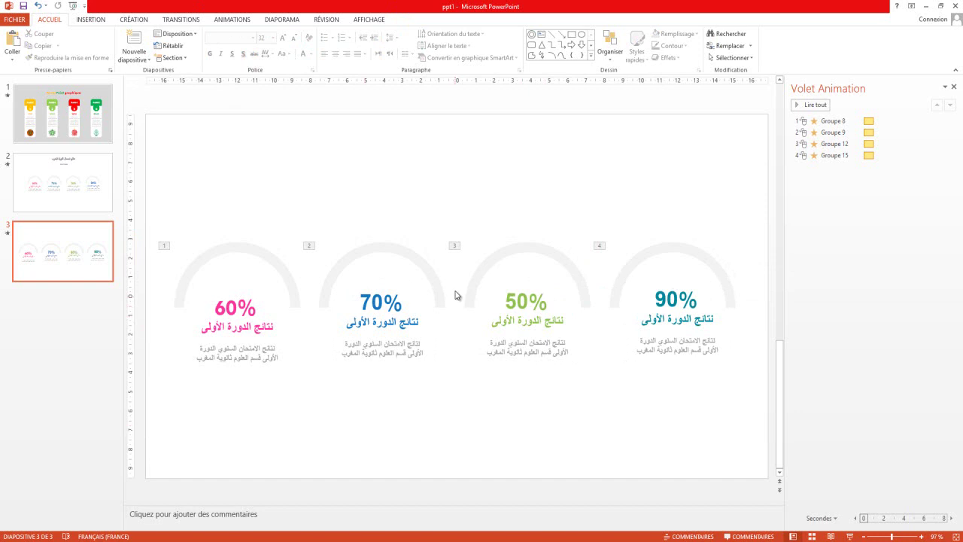
- Add a Zoom entrance to the 60% group, After Previous, placed right after Groupe 8
{"action": "left_click", "coordinate": [234, 312]}
{"action": "left_click", "coordinate": [232, 377]}
{"action": "left_click", "coordinate": [214, 301]}
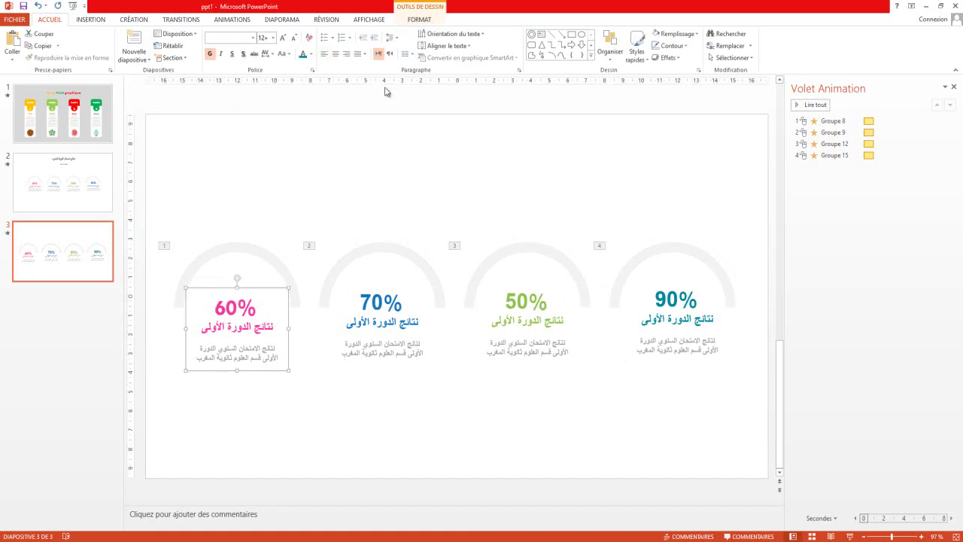
{"action": "left_click", "coordinate": [237, 23]}
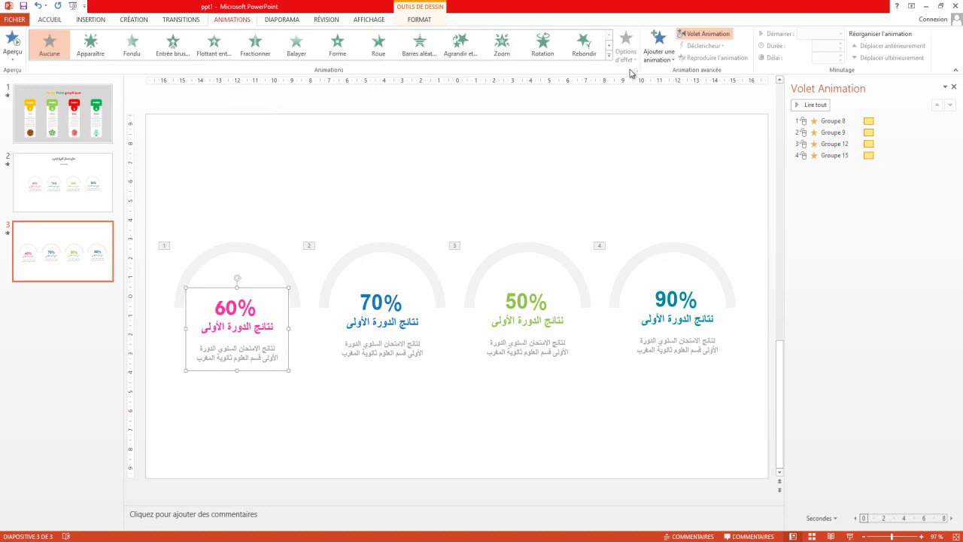
{"action": "left_click", "coordinate": [659, 46]}
{"action": "left_click", "coordinate": [668, 154]}
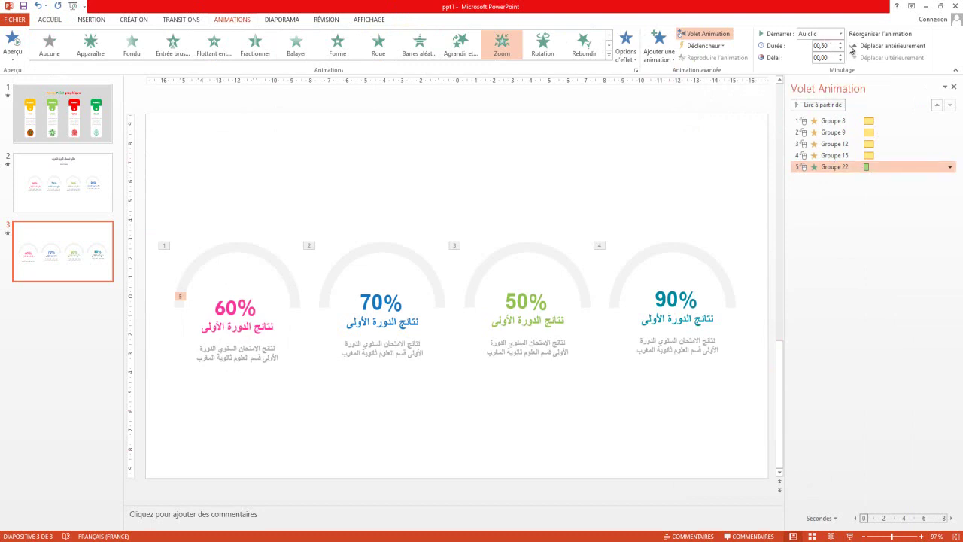
{"action": "left_click", "coordinate": [840, 34]}
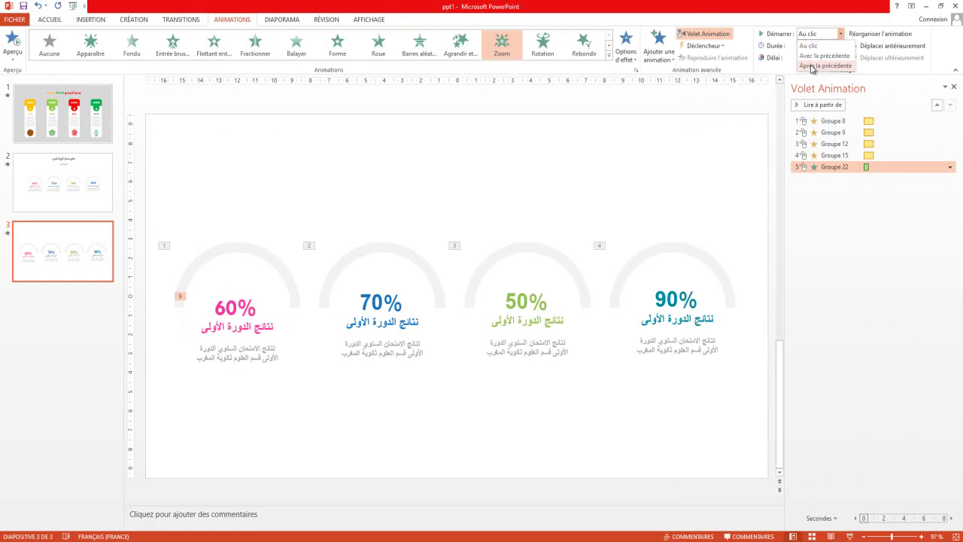
{"action": "left_click", "coordinate": [812, 66]}
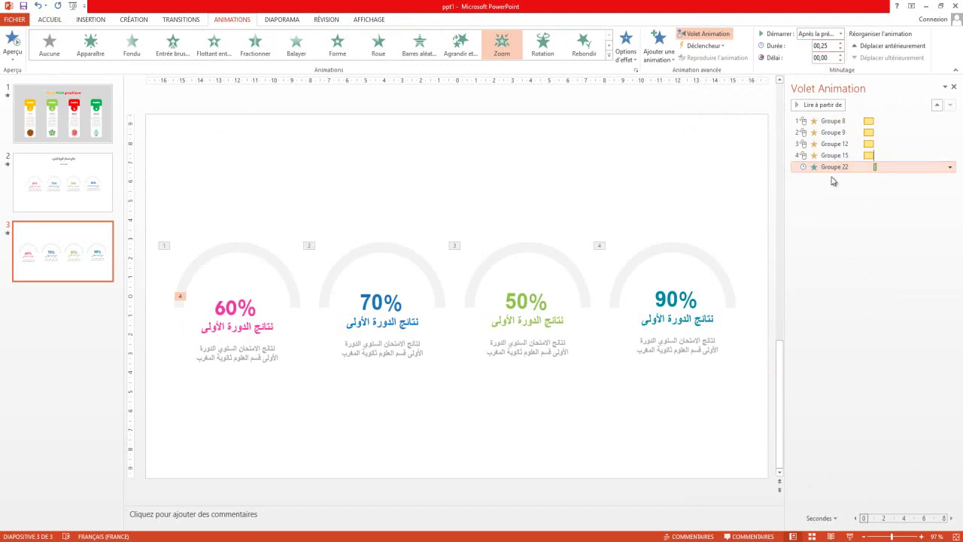
{"action": "left_click_drag", "start_coordinate": [832, 168], "coordinate": [833, 126]}
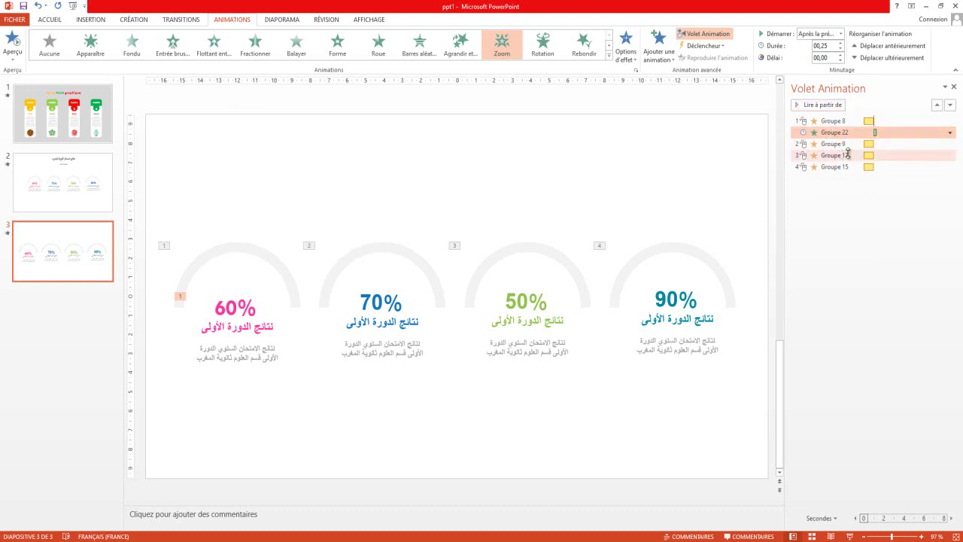
- Set the blue arc's rotation (Groupe 9) to After Previous with a 0,25 s delay
{"action": "left_click", "coordinate": [851, 144]}
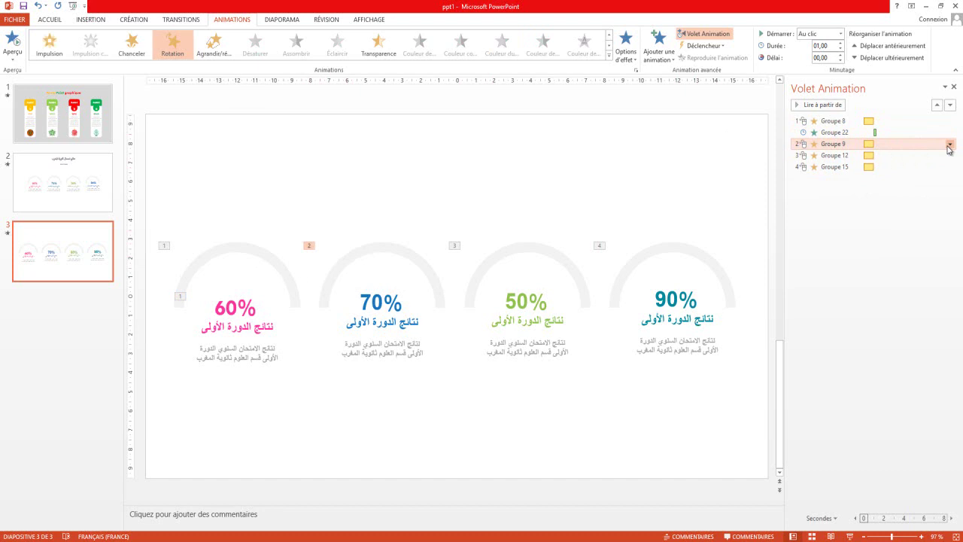
{"action": "left_click", "coordinate": [843, 34]}
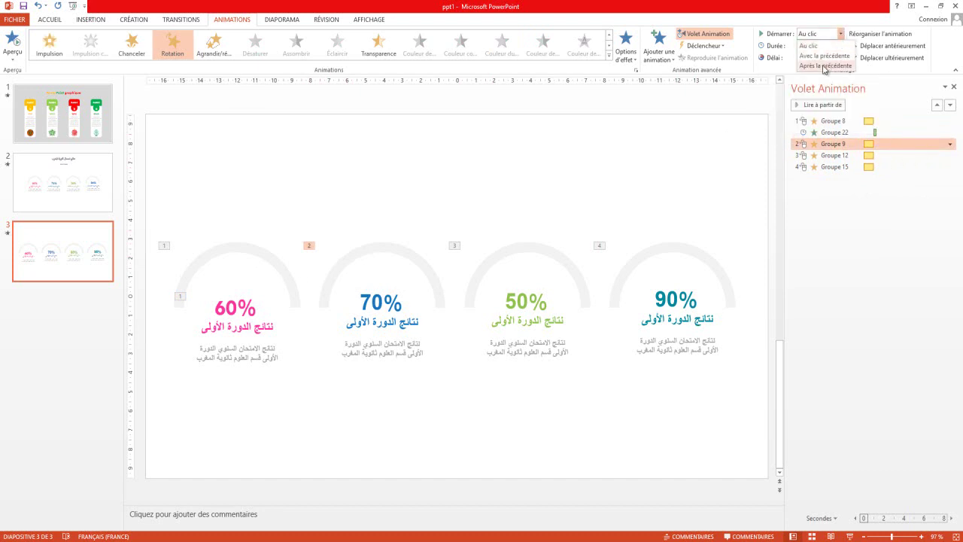
{"action": "left_click", "coordinate": [824, 66]}
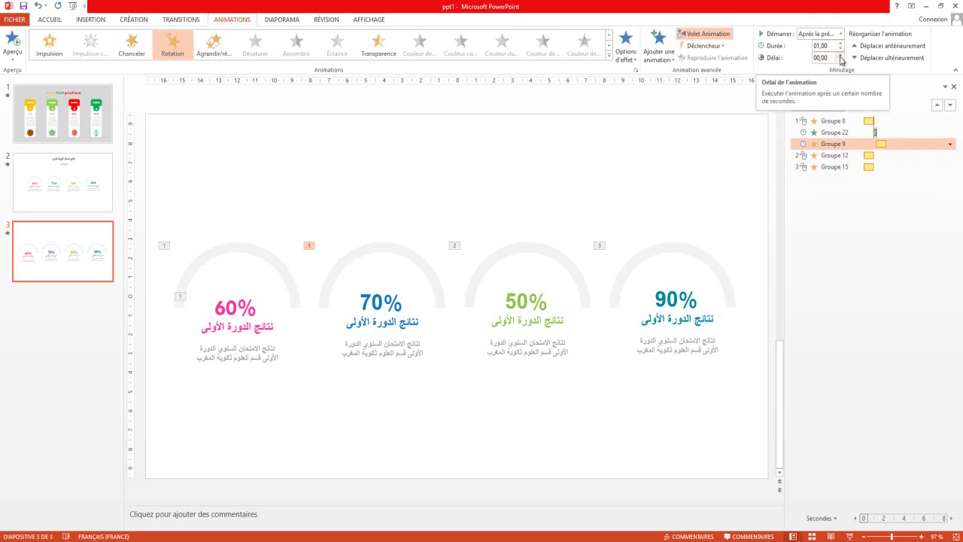
{"action": "left_click", "coordinate": [840, 58]}
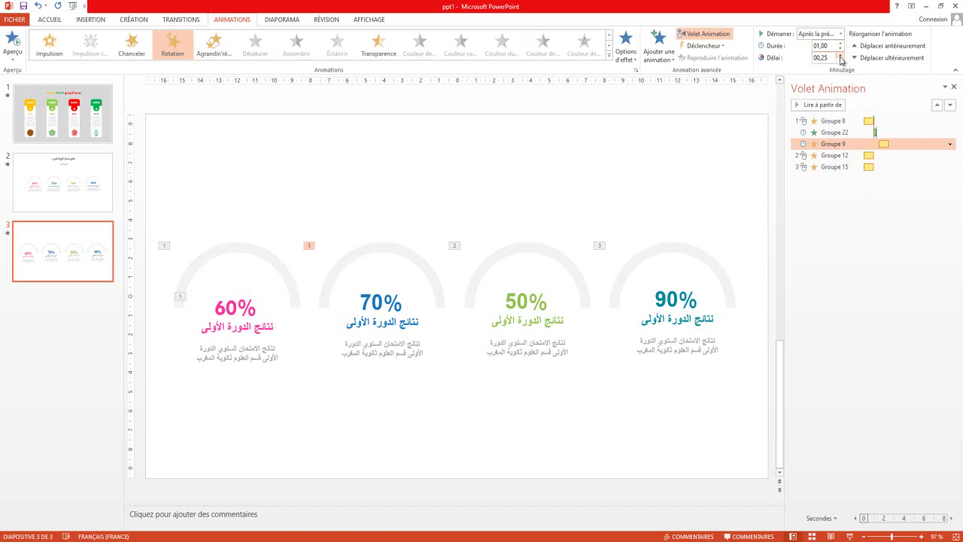
{"action": "left_click", "coordinate": [358, 302]}
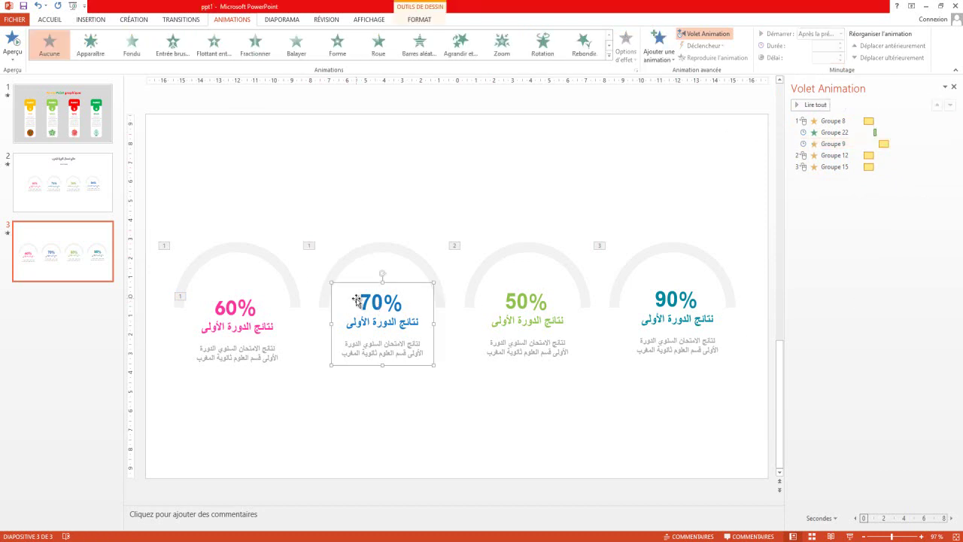
- Add a 0,25 s After Previous Zoom to the 70% group, placed below Groupe 9
{"action": "left_click", "coordinate": [661, 53]}
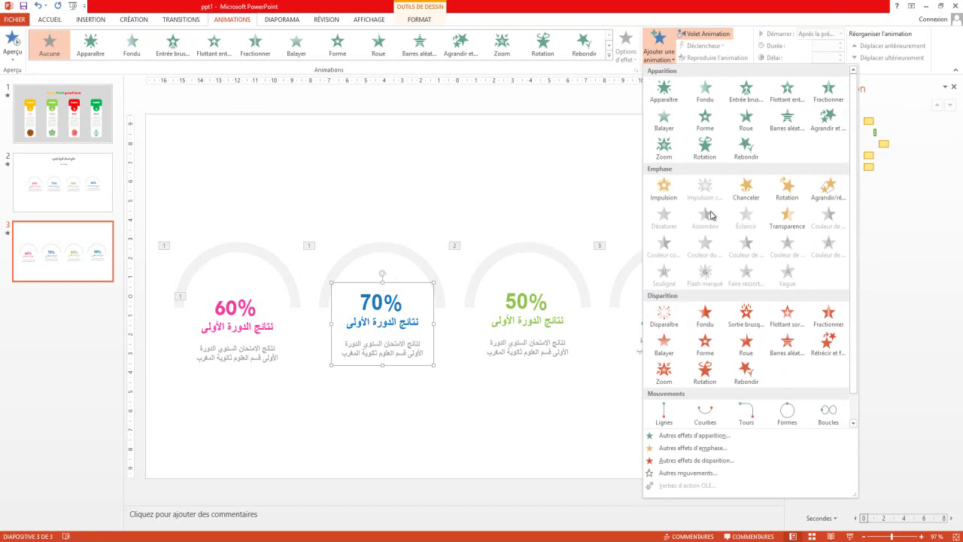
{"action": "left_click", "coordinate": [664, 147]}
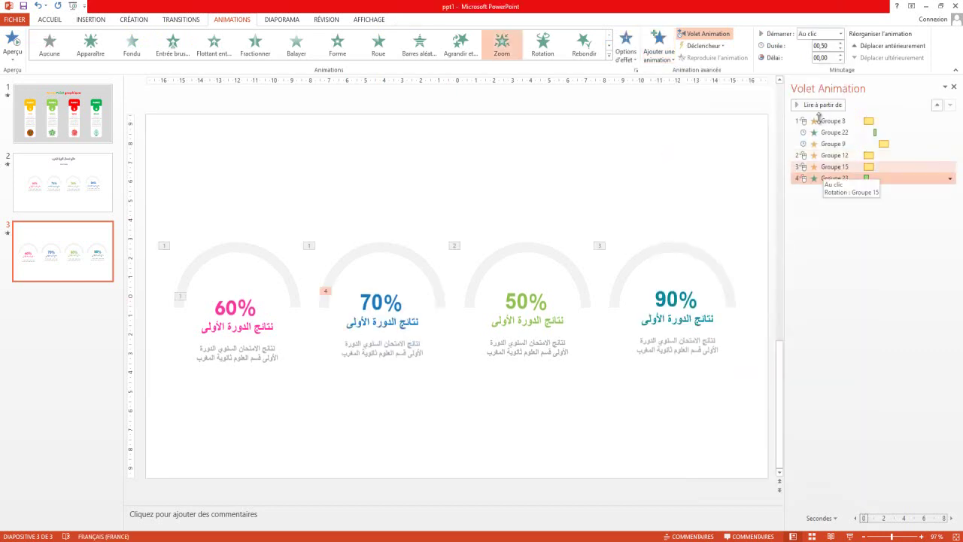
{"action": "left_click", "coordinate": [833, 35]}
{"action": "left_click", "coordinate": [825, 65]}
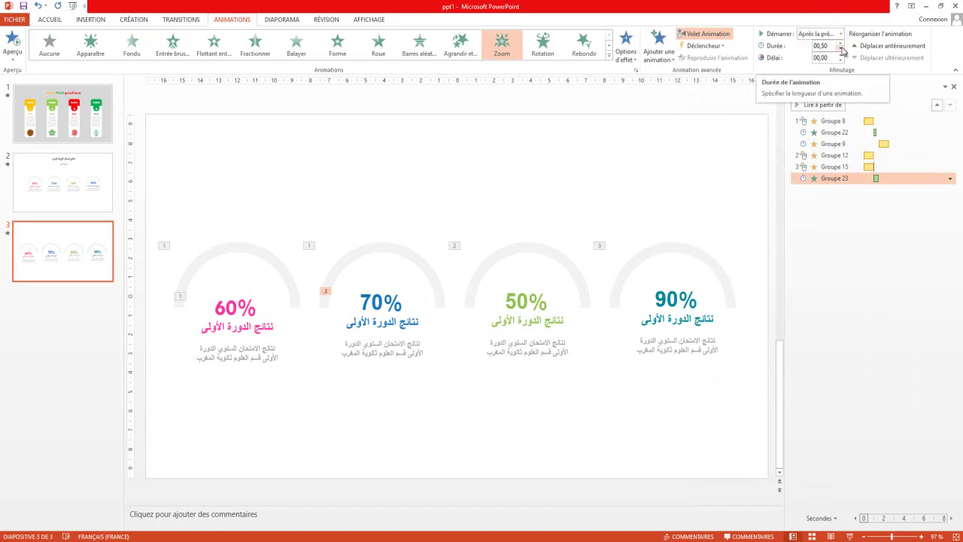
{"action": "left_click", "coordinate": [841, 49]}
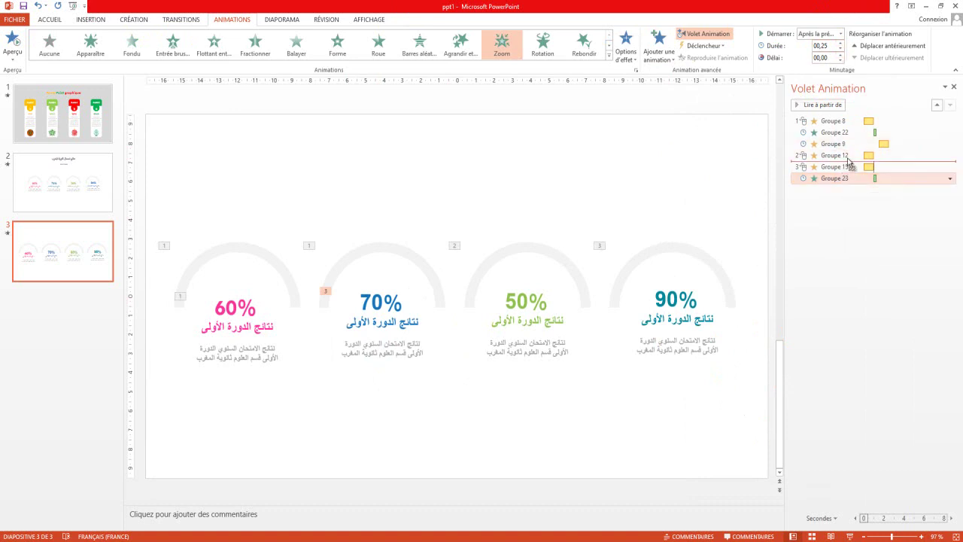
{"action": "left_click_drag", "start_coordinate": [847, 178], "coordinate": [848, 147]}
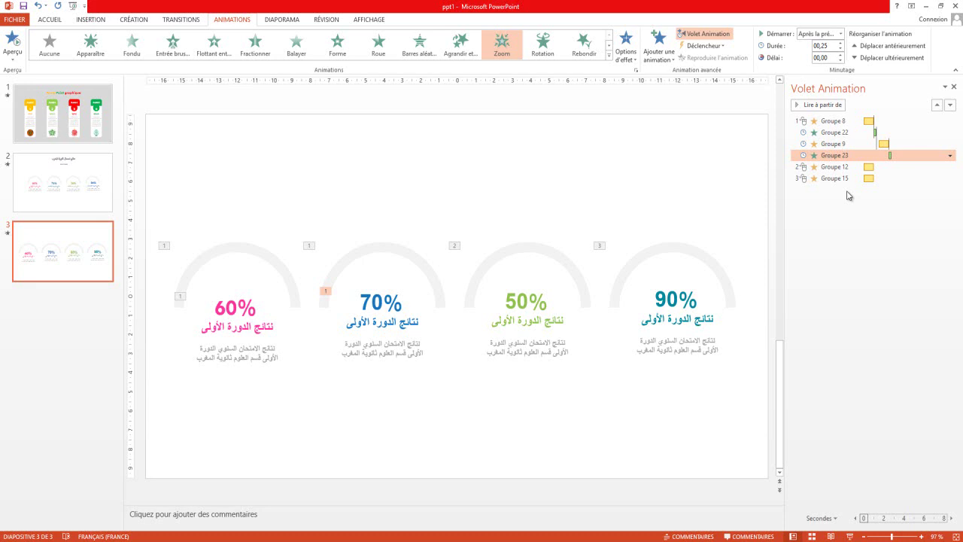
- Set the green arc's rotation (Groupe 12) to start After Previous
{"action": "left_click", "coordinate": [896, 167]}
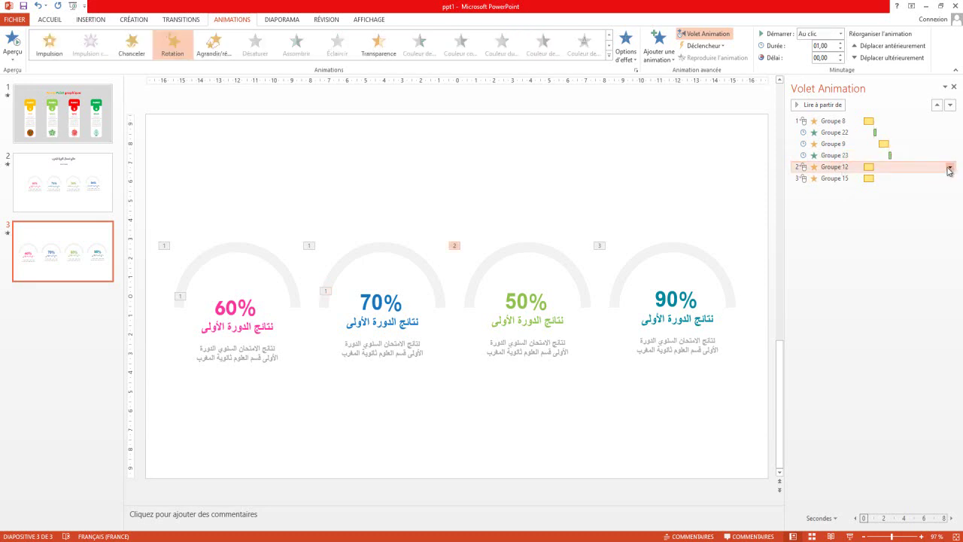
{"action": "left_click", "coordinate": [840, 34]}
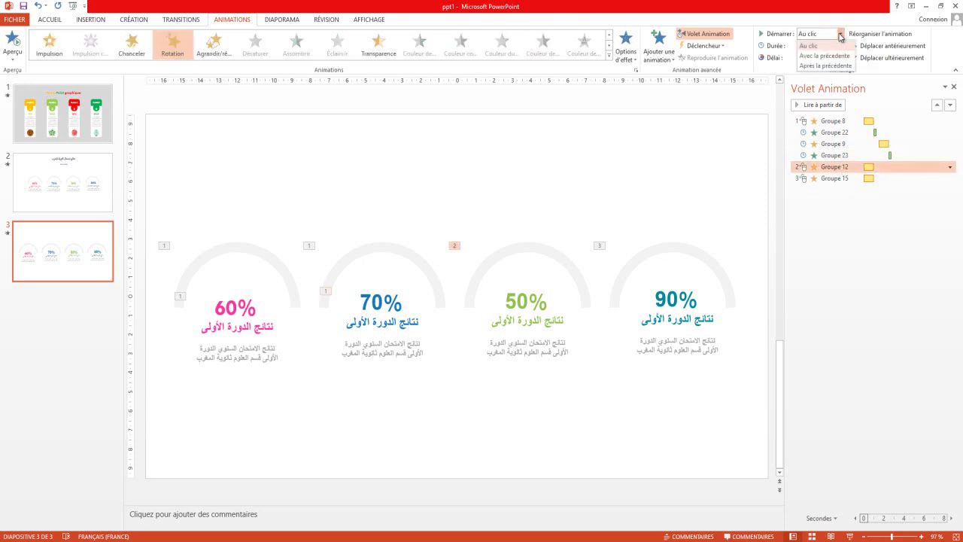
{"action": "left_click", "coordinate": [807, 66]}
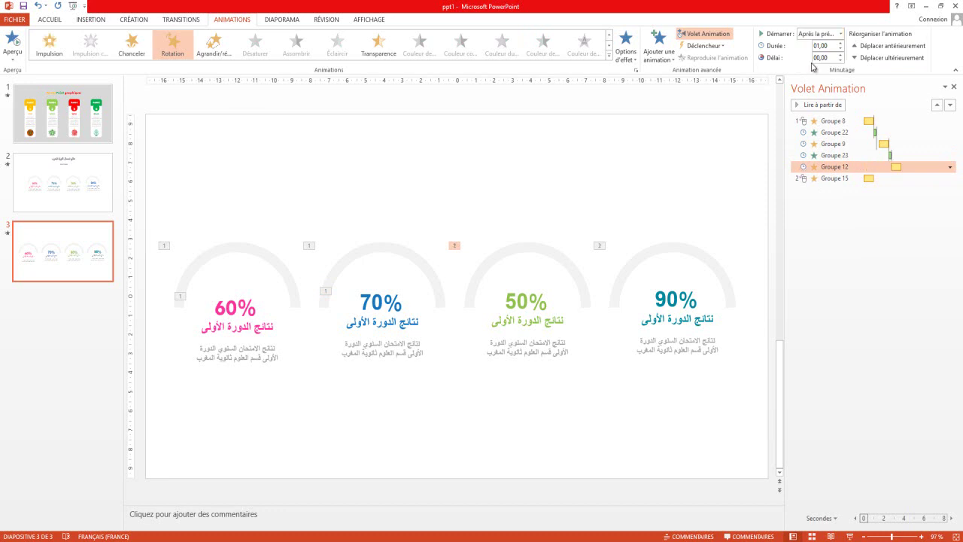
{"action": "left_click", "coordinate": [841, 55]}
{"action": "left_click", "coordinate": [510, 296]}
{"action": "left_click", "coordinate": [490, 281]}
- Add an After Previous Zoom to the 50% group, placed below Groupe 12
{"action": "left_click", "coordinate": [496, 295]}
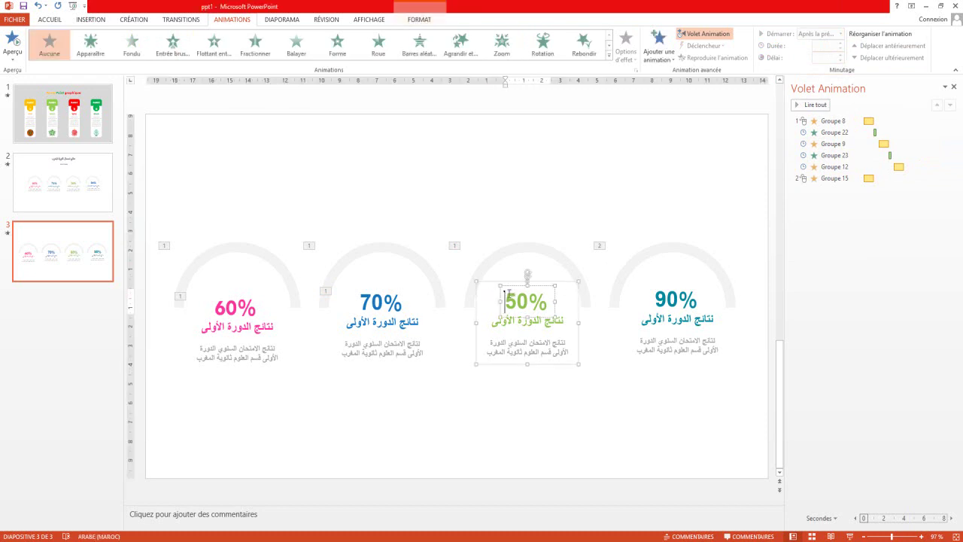
{"action": "left_click", "coordinate": [490, 281]}
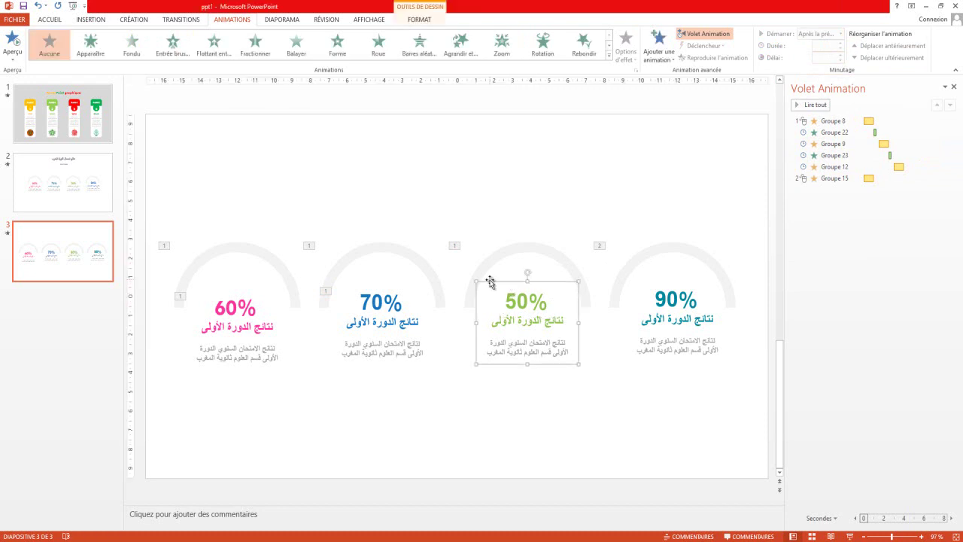
{"action": "left_click", "coordinate": [659, 54]}
{"action": "left_click", "coordinate": [673, 156]}
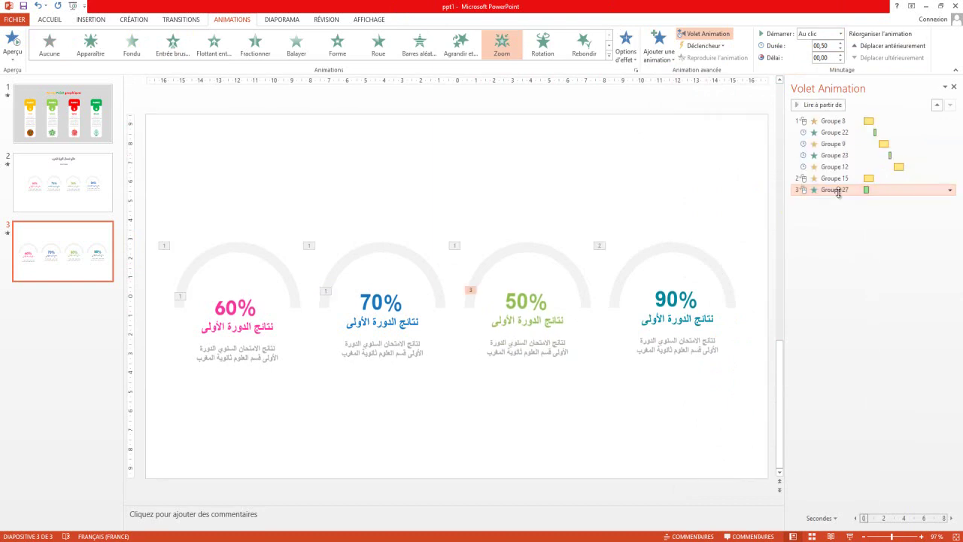
{"action": "left_click", "coordinate": [840, 34]}
{"action": "left_click", "coordinate": [826, 68]}
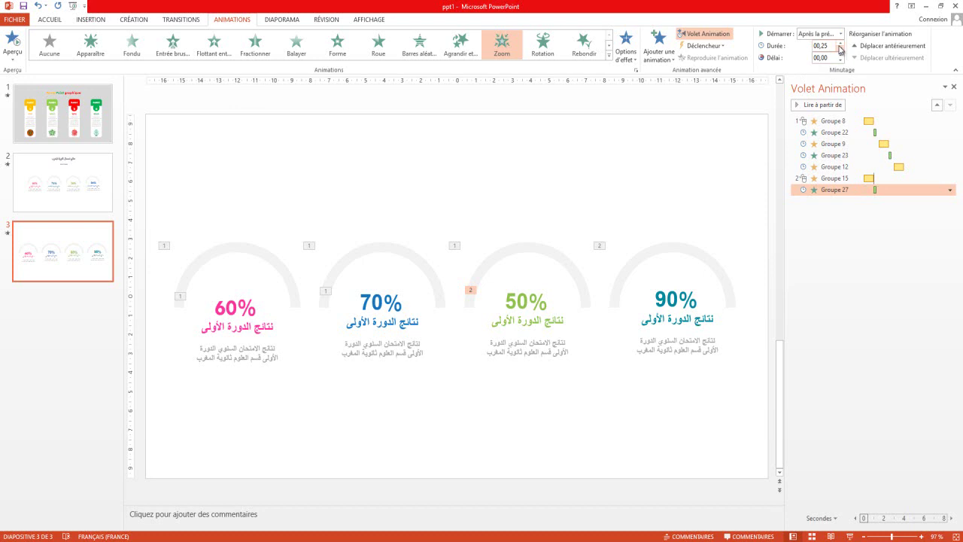
{"action": "left_click_drag", "start_coordinate": [833, 191], "coordinate": [833, 179]}
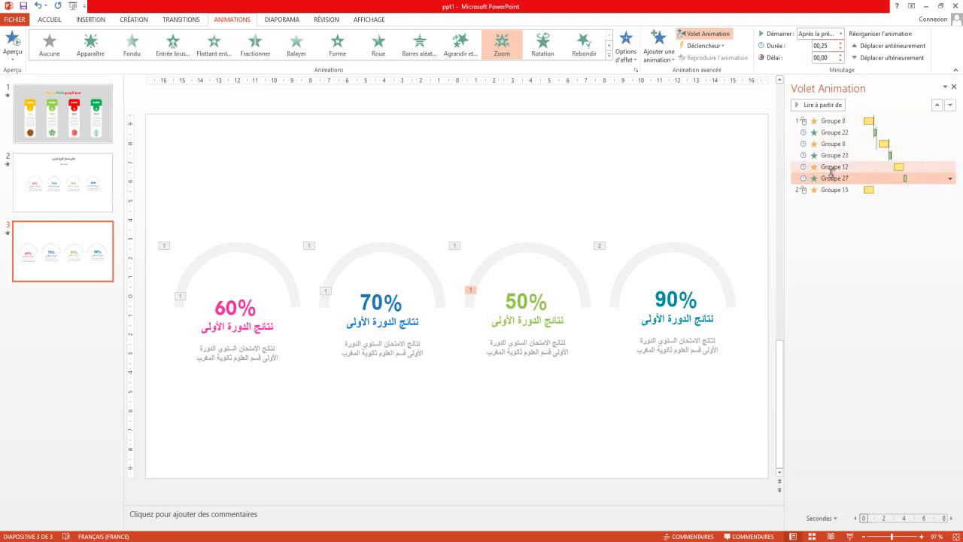
- Set the teal arc's rotation (Groupe 15) to After Previous with a 0,25 s delay
{"action": "left_click", "coordinate": [898, 192]}
{"action": "left_click", "coordinate": [841, 34]}
{"action": "left_click", "coordinate": [825, 67]}
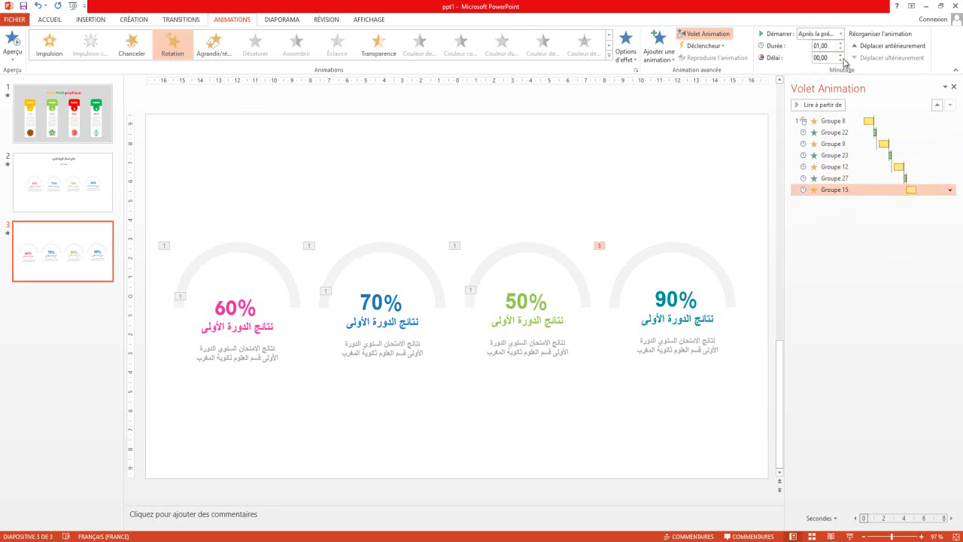
{"action": "left_click", "coordinate": [841, 54]}
{"action": "left_click", "coordinate": [637, 279]}
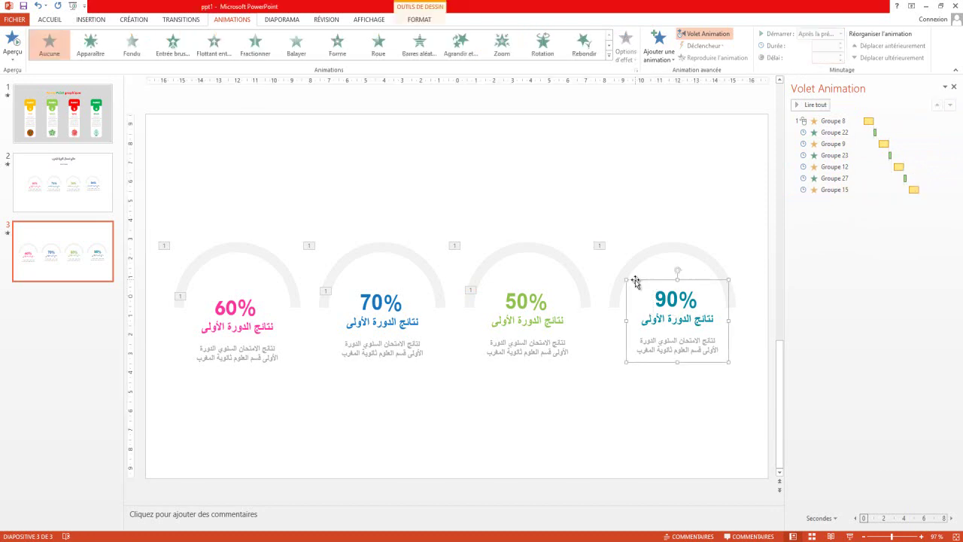
- Give the 90% text group a Zoom entrance starting After Previous
{"action": "left_click", "coordinate": [672, 43]}
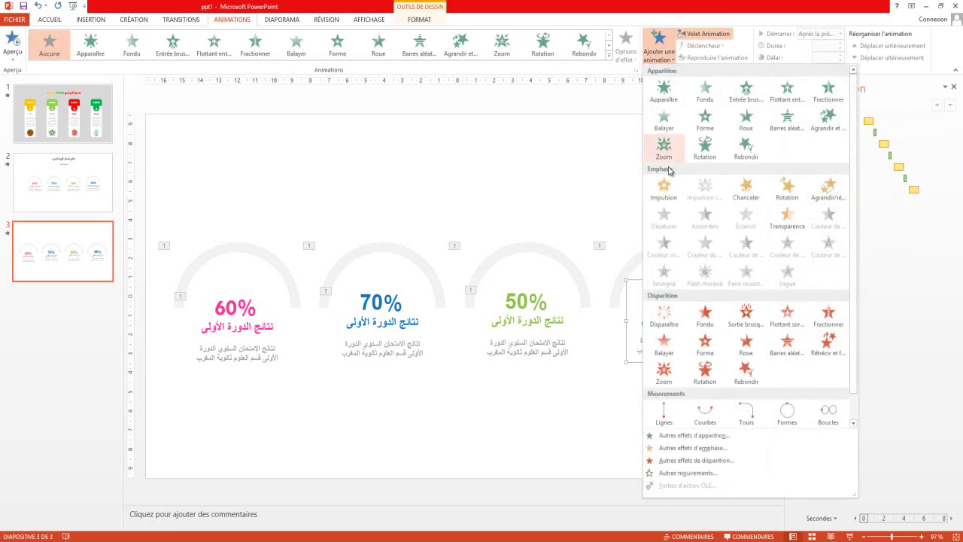
{"action": "left_click", "coordinate": [665, 155]}
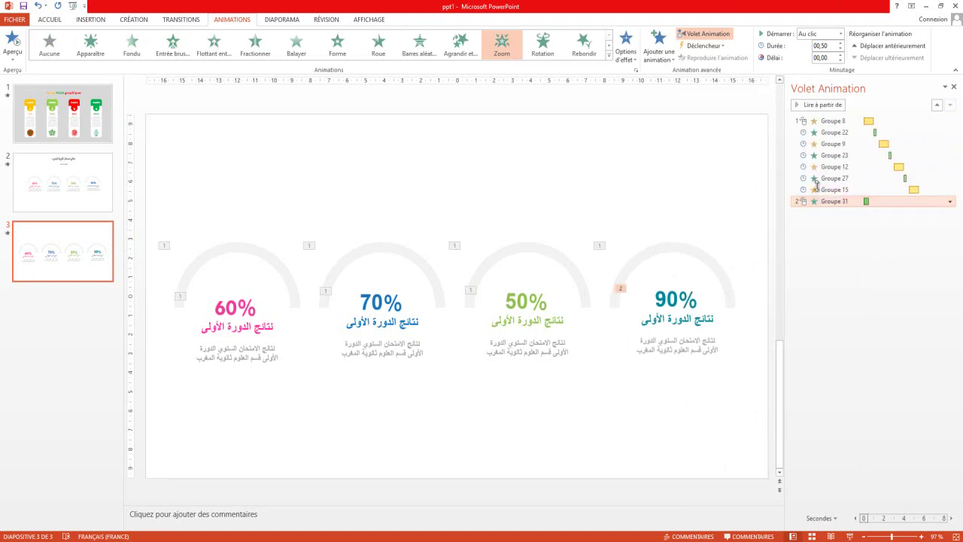
{"action": "left_click", "coordinate": [841, 34]}
{"action": "left_click", "coordinate": [830, 65]}
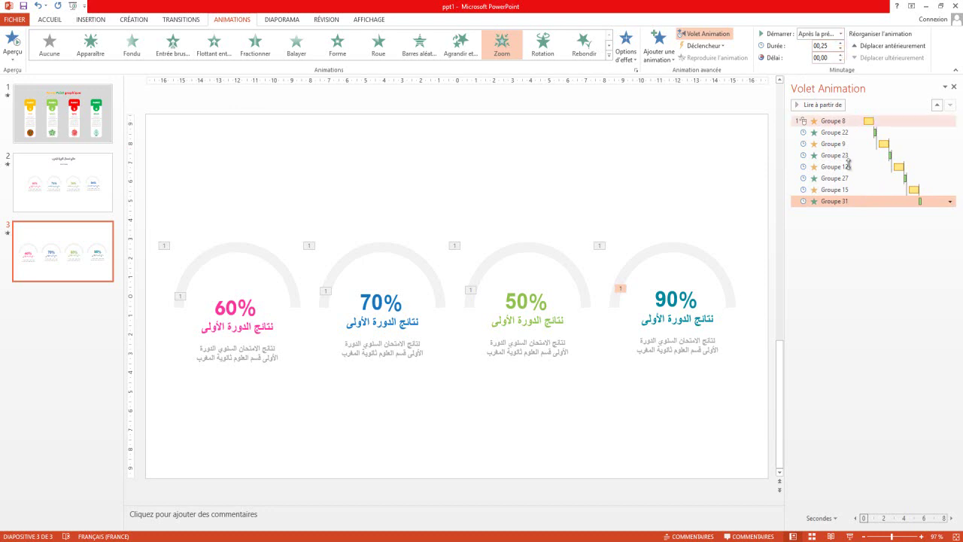
{"action": "left_click", "coordinate": [843, 276]}
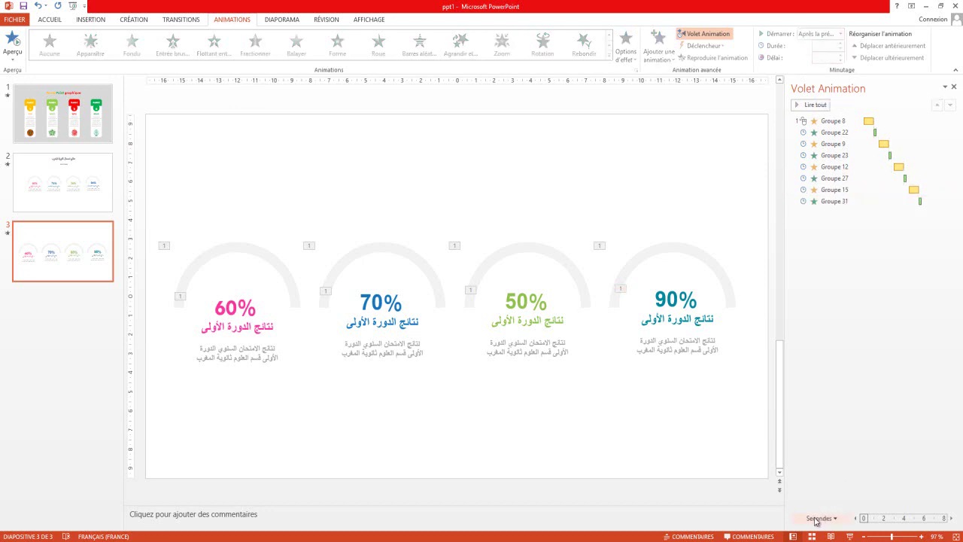
- Play slide 3 as a slide show to watch the arcs and labels animate in sequence
{"action": "left_click", "coordinate": [848, 537]}
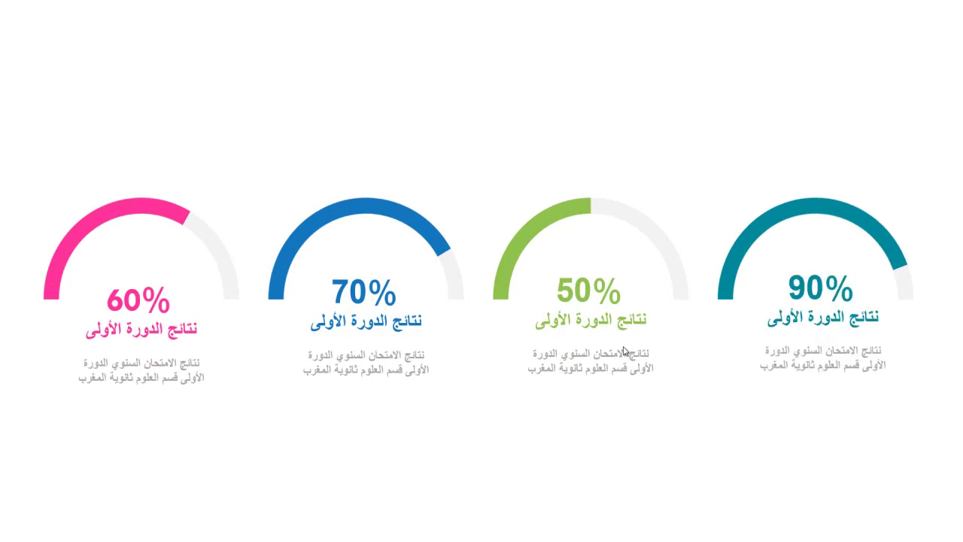
{"action": "left_click", "coordinate": [604, 354]}
{"action": "left_click", "coordinate": [604, 354]}
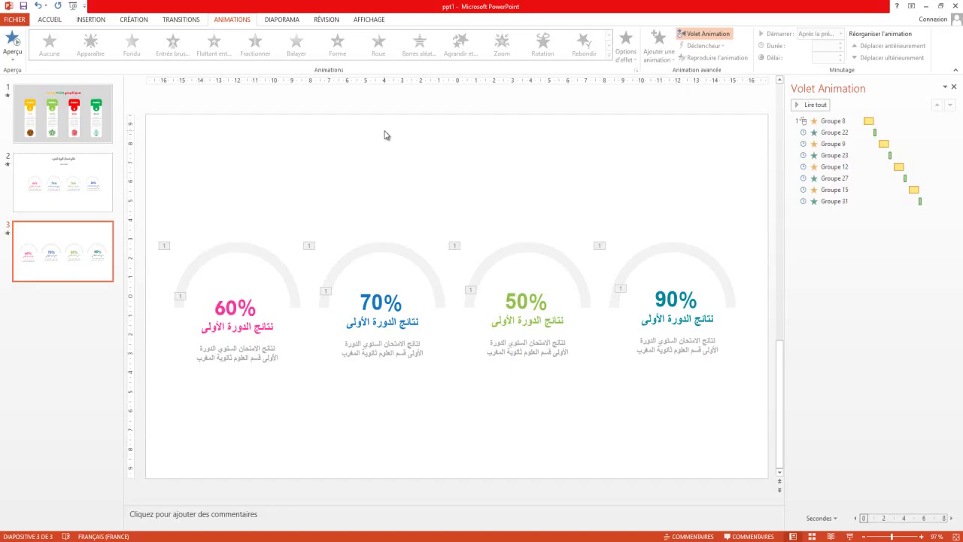
- Copy slide 2's Arabic title and paste it onto slide 3
{"action": "left_click", "coordinate": [49, 194]}
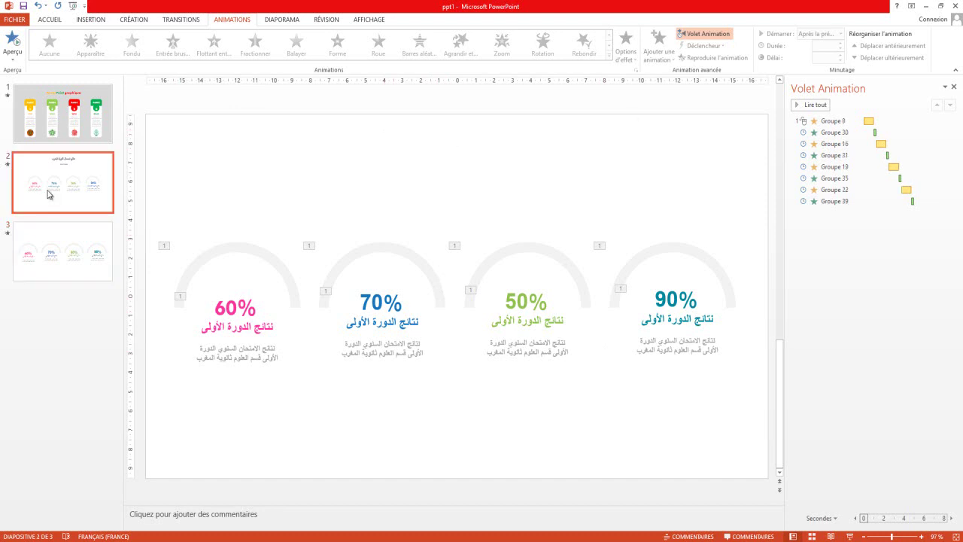
{"action": "left_click", "coordinate": [348, 143]}
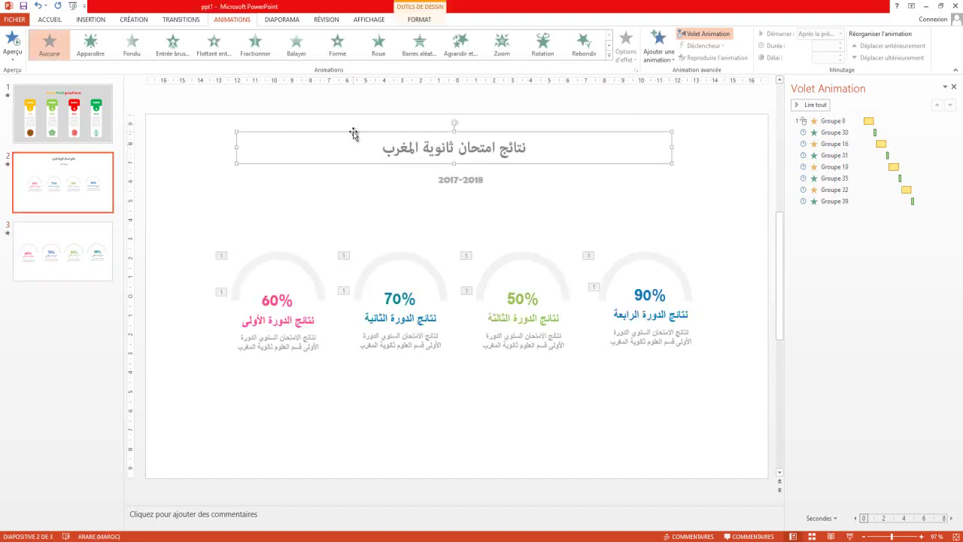
{"action": "left_click", "coordinate": [79, 257]}
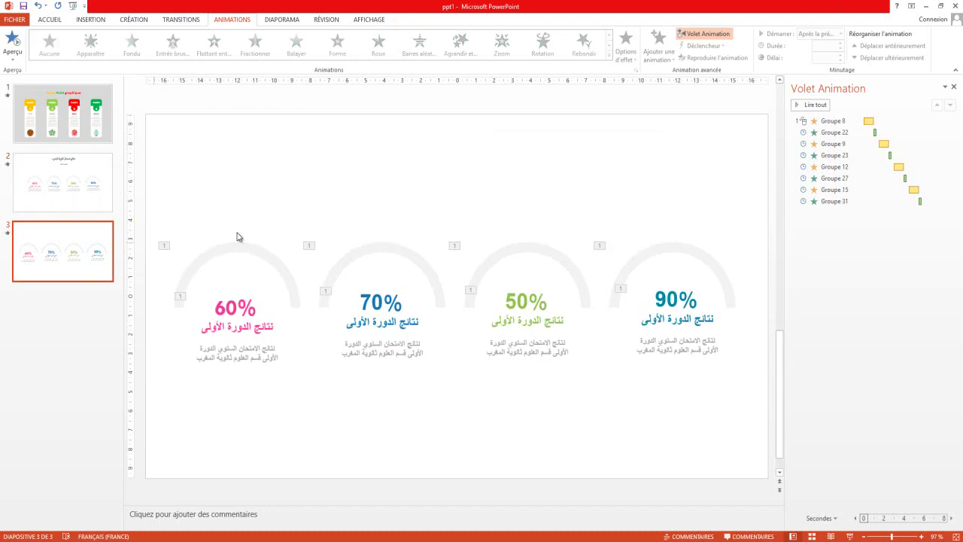
{"action": "left_click", "coordinate": [48, 21]}
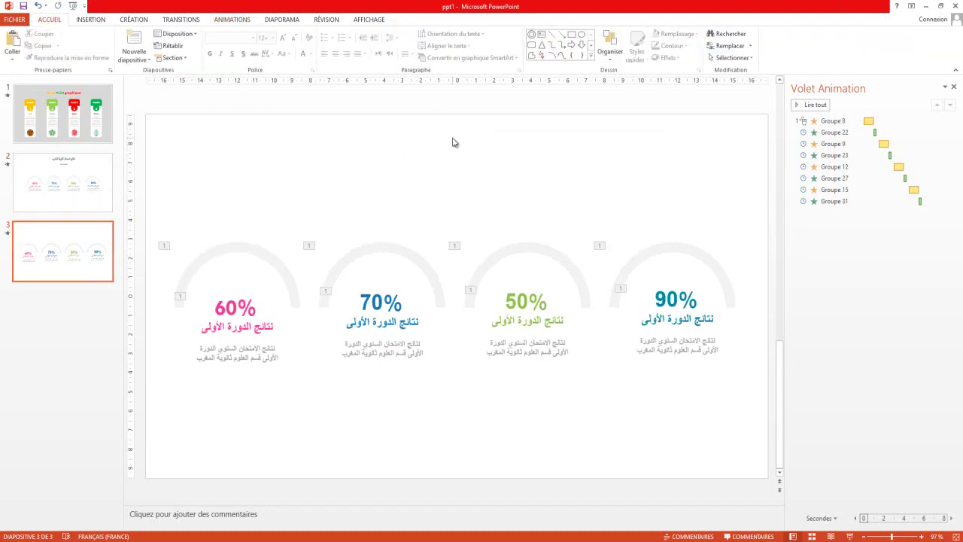
{"action": "key", "text": "ctrl+v"}
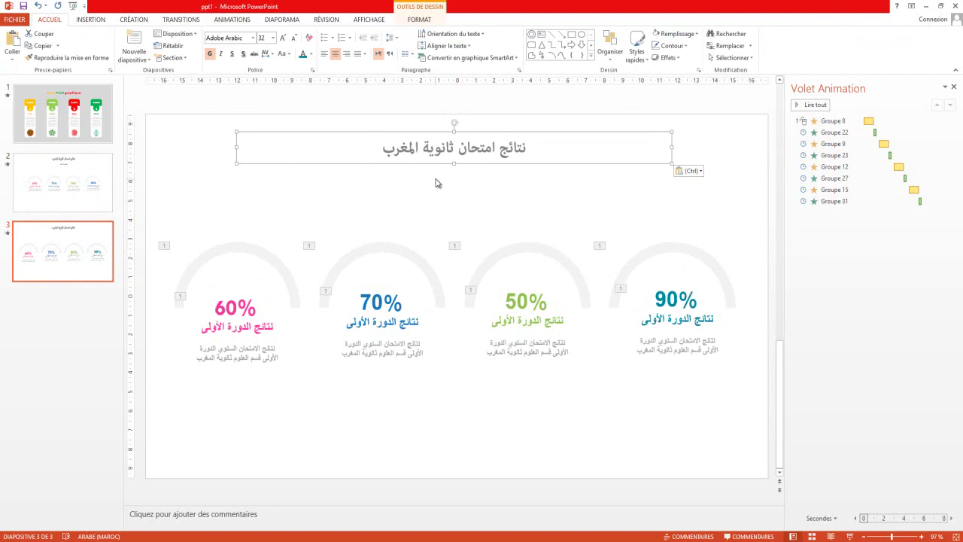
- Copy slide 2's 2017-2018 subtitle and paste it onto slide 3
{"action": "key", "text": "Page_Up"}
{"action": "left_click_drag", "start_coordinate": [480, 181], "coordinate": [457, 178]}
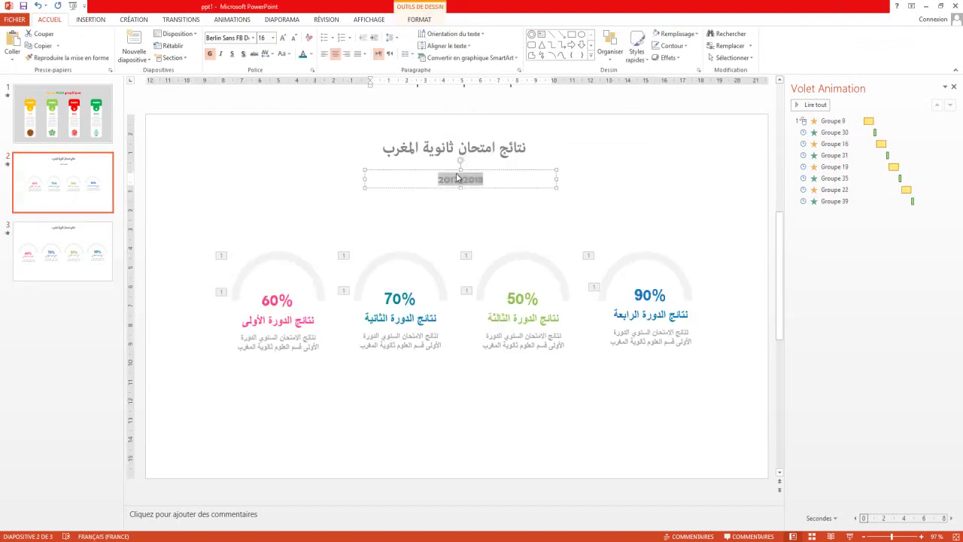
{"action": "left_click", "coordinate": [425, 175]}
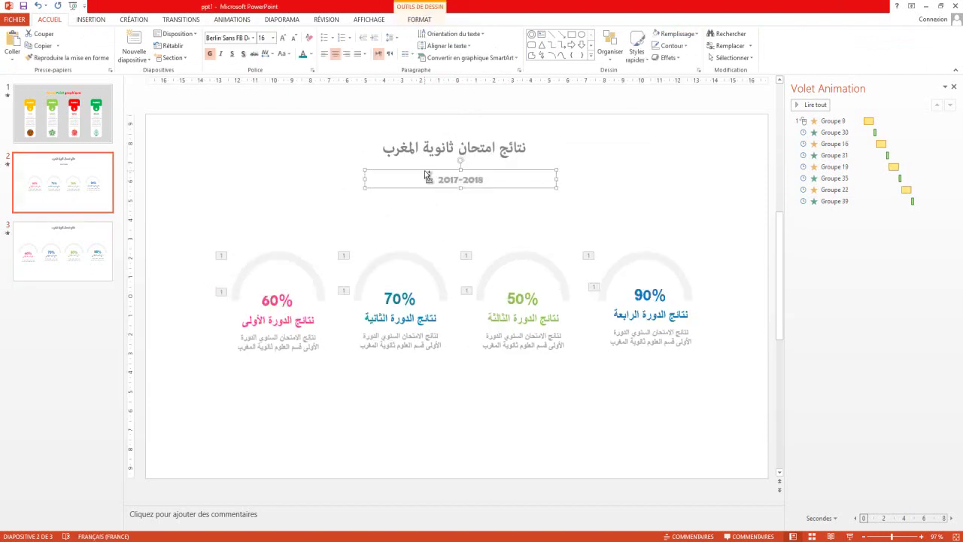
{"action": "left_click", "coordinate": [100, 262]}
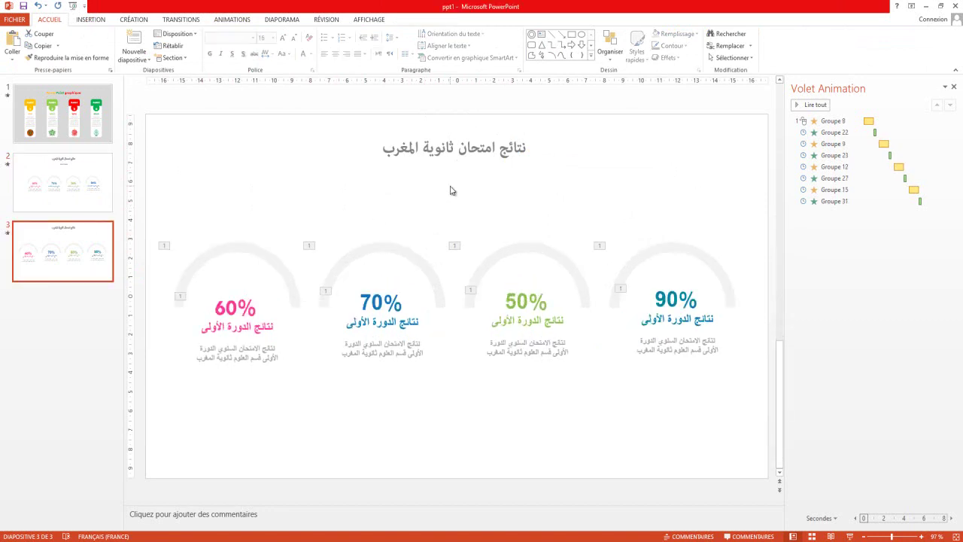
{"action": "key", "text": "ctrl+v"}
{"action": "left_click", "coordinate": [458, 233]}
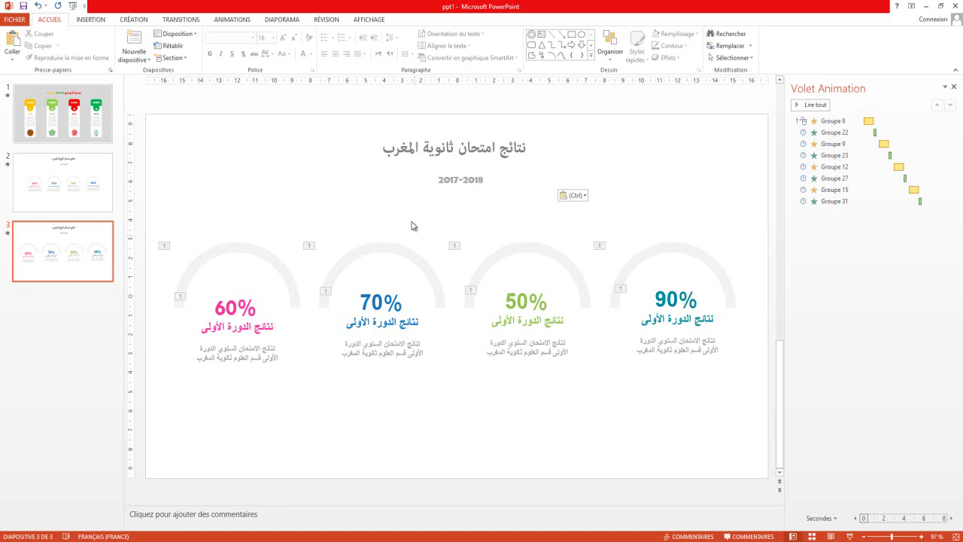
{"action": "left_click", "coordinate": [394, 184]}
{"action": "left_click", "coordinate": [333, 152]}
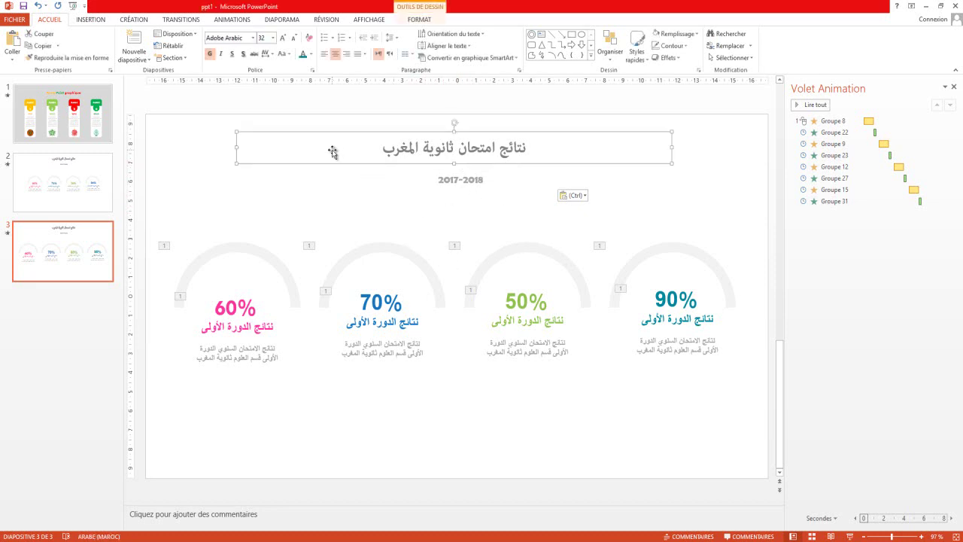
{"action": "left_click", "coordinate": [474, 200]}
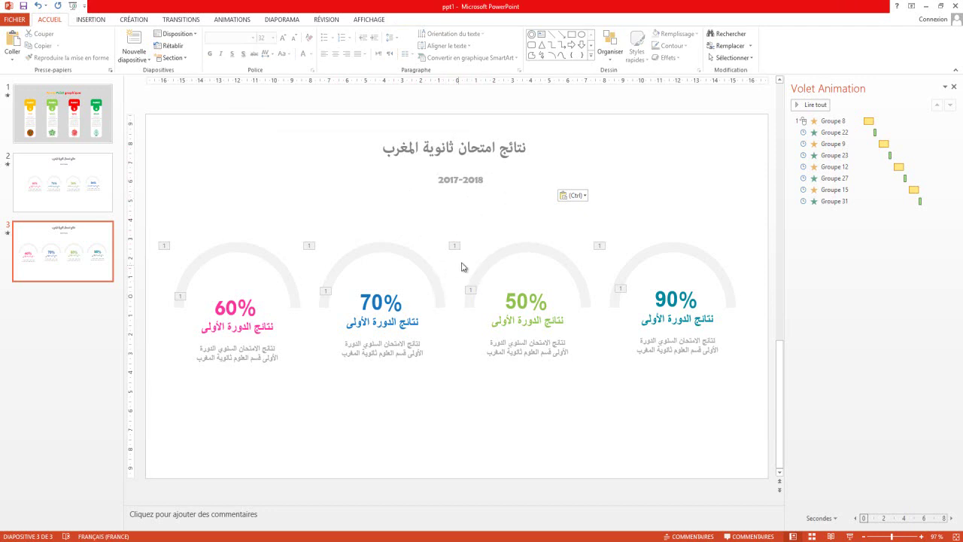
- Duplicate slide 3 as a new slide 4
{"action": "right_click", "coordinate": [59, 249]}
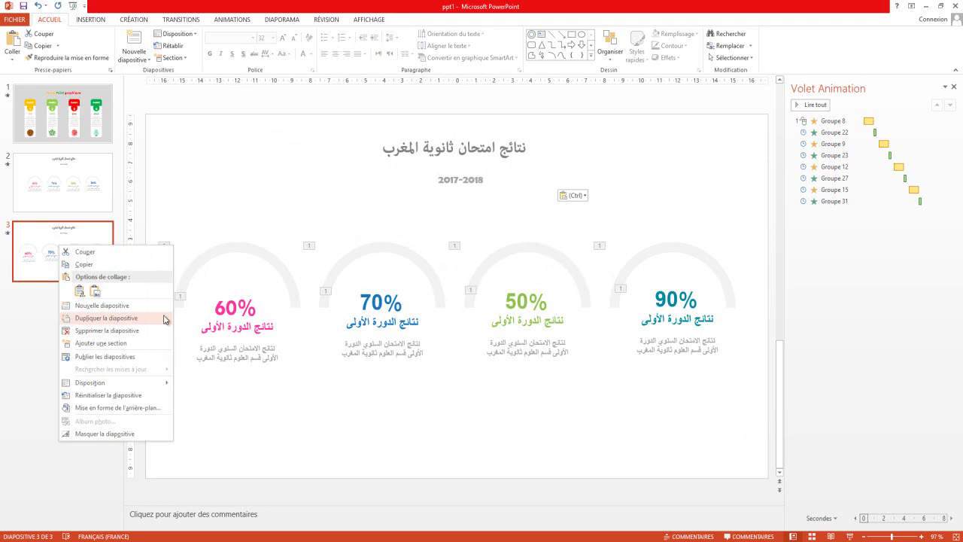
{"action": "left_click", "coordinate": [125, 324]}
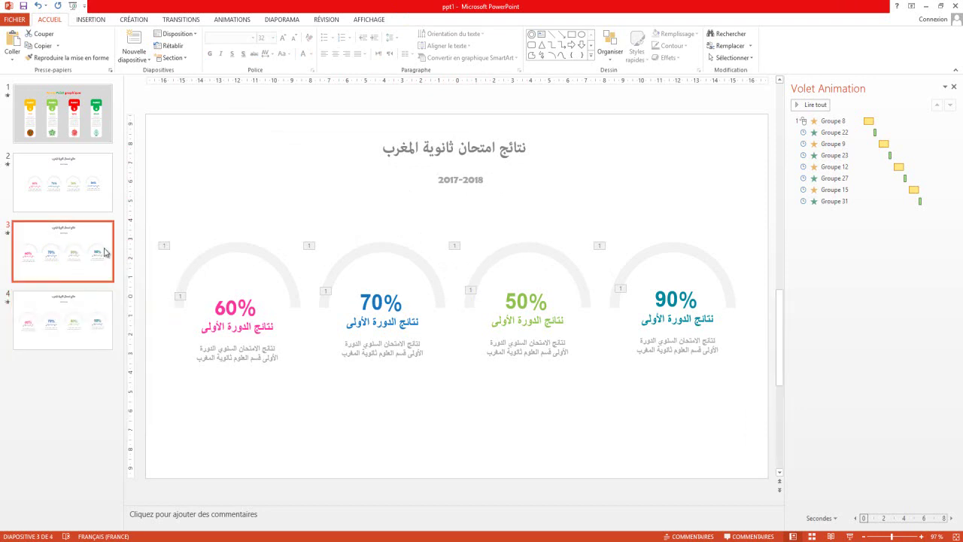
{"action": "left_click", "coordinate": [95, 320]}
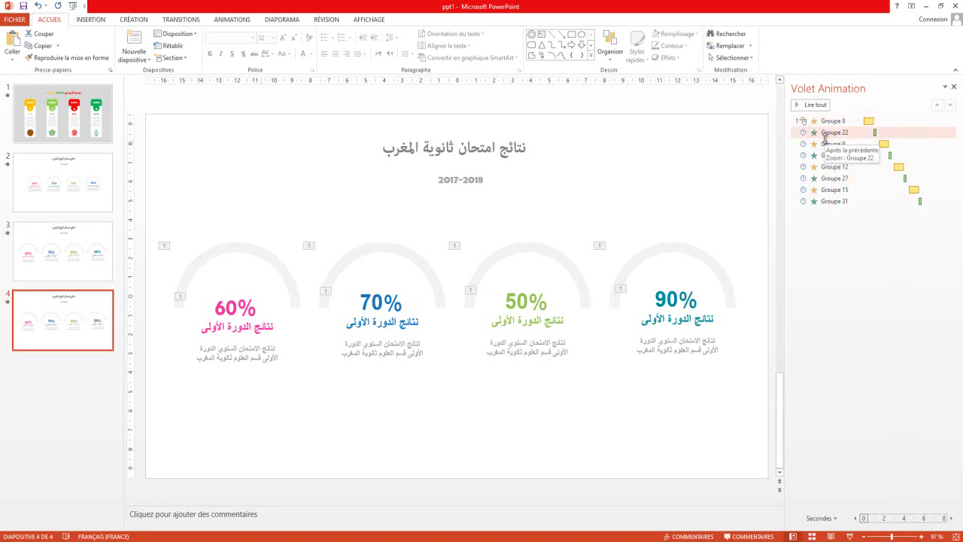
- Reorder slide 4's animations so Groupes 9 and 15 sit with the arc rotations before the zooms
{"action": "left_click_drag", "start_coordinate": [825, 148], "coordinate": [831, 141]}
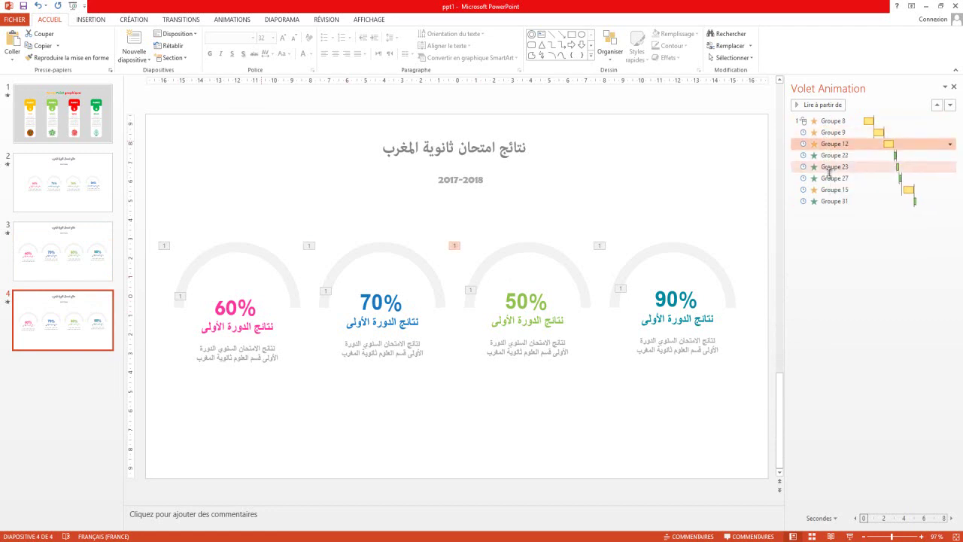
{"action": "left_click_drag", "start_coordinate": [826, 190], "coordinate": [833, 156]}
{"action": "left_click", "coordinate": [824, 132]}
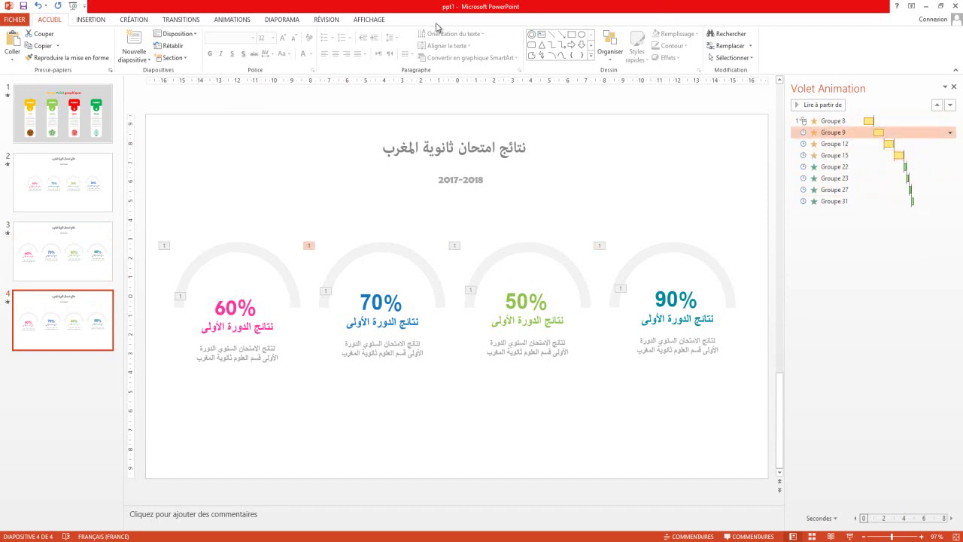
{"action": "left_click", "coordinate": [368, 20]}
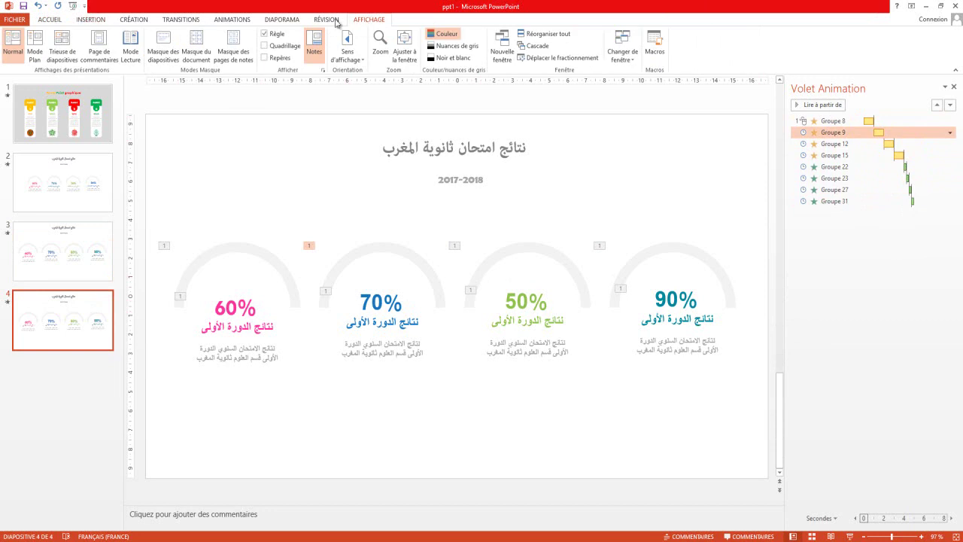
- Set the arc animations of Groupes 9, 12 and 15 to start Avec la précédente
{"action": "left_click", "coordinate": [232, 20]}
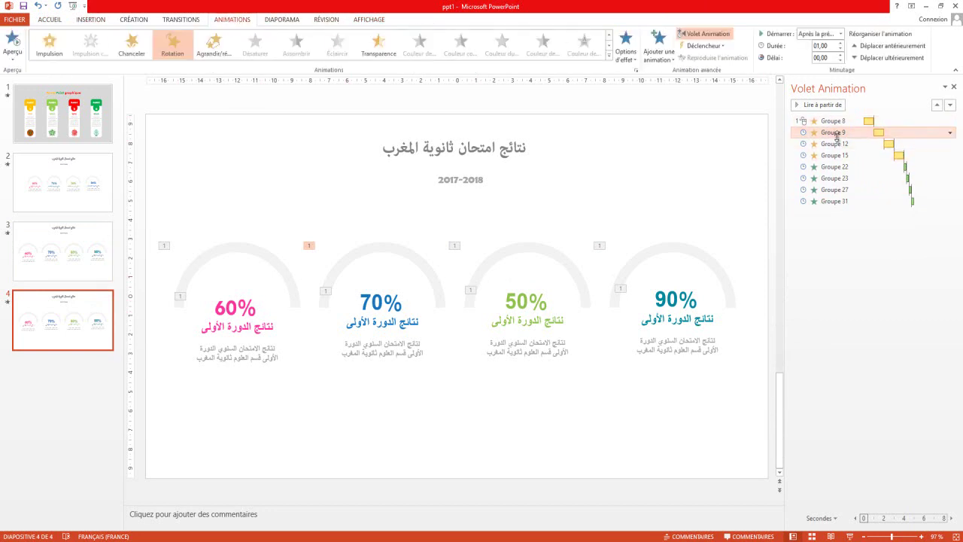
{"action": "left_click", "coordinate": [842, 34]}
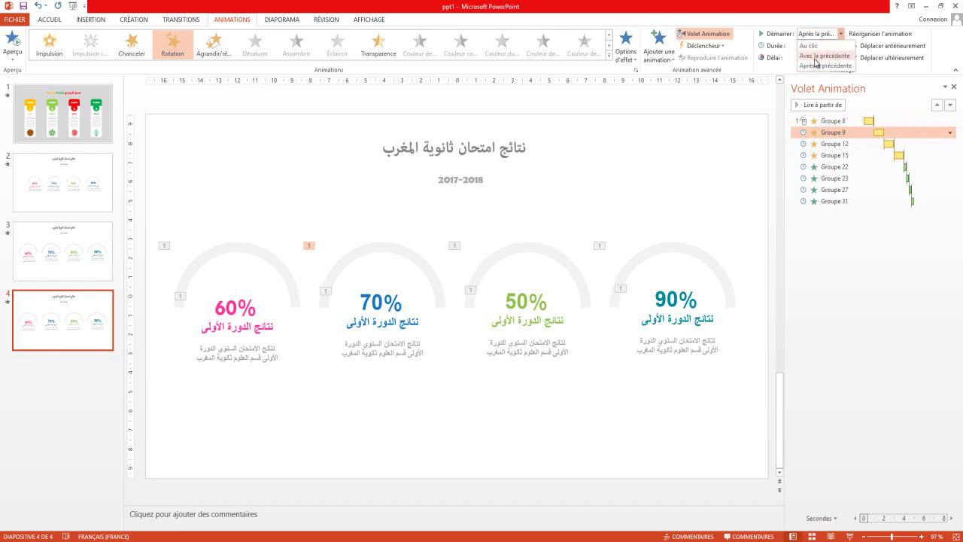
{"action": "left_click", "coordinate": [821, 56]}
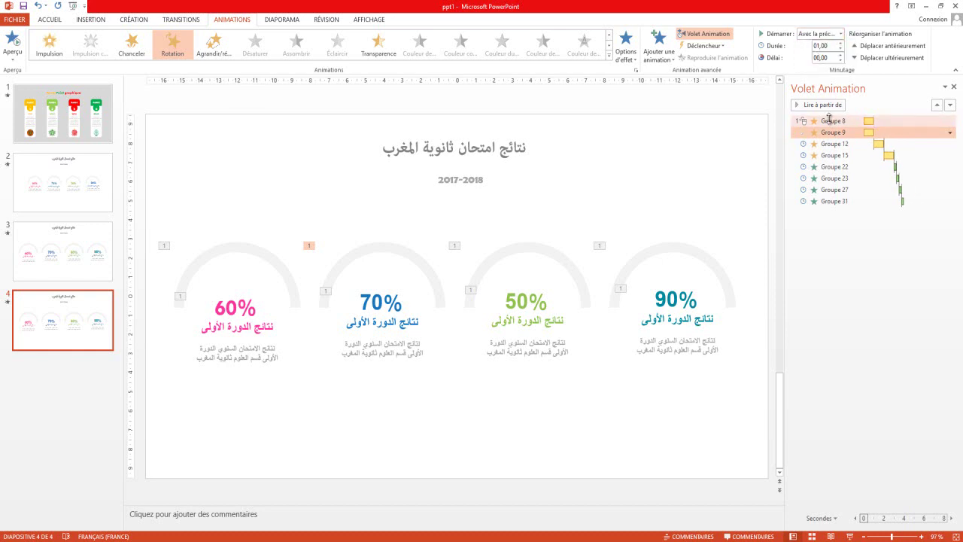
{"action": "left_click", "coordinate": [832, 143]}
{"action": "left_click", "coordinate": [841, 34]}
{"action": "left_click", "coordinate": [828, 57]}
{"action": "left_click", "coordinate": [831, 155]}
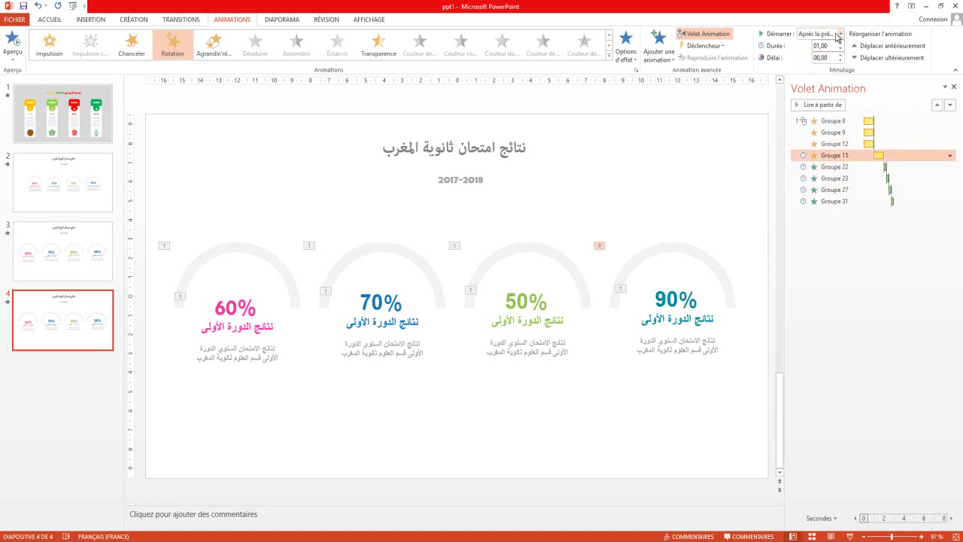
{"action": "left_click", "coordinate": [839, 35]}
{"action": "left_click", "coordinate": [828, 56]}
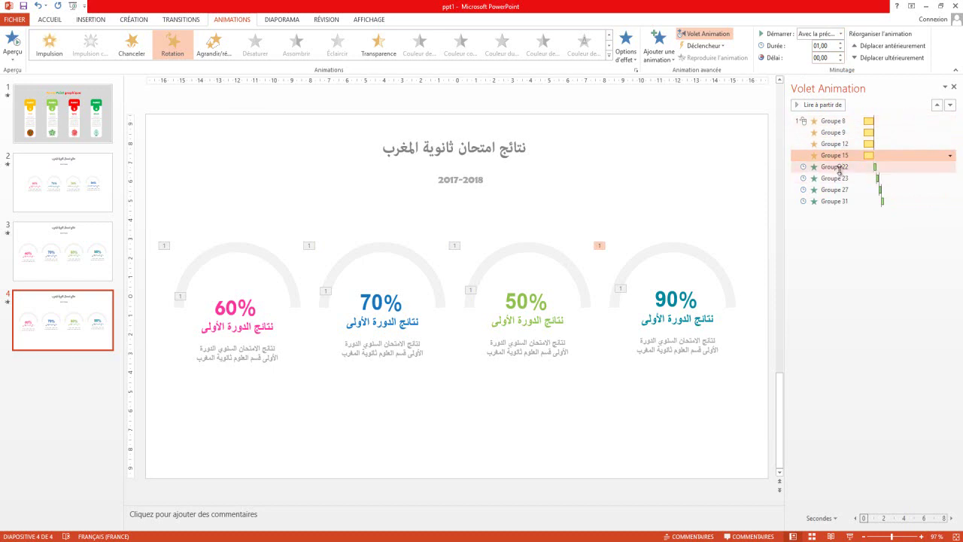
- Make the Groupe 22 and 23 Zoom animations start Avec la précédente, delaying Groupe 22 by 0,75 s
{"action": "left_click", "coordinate": [839, 167]}
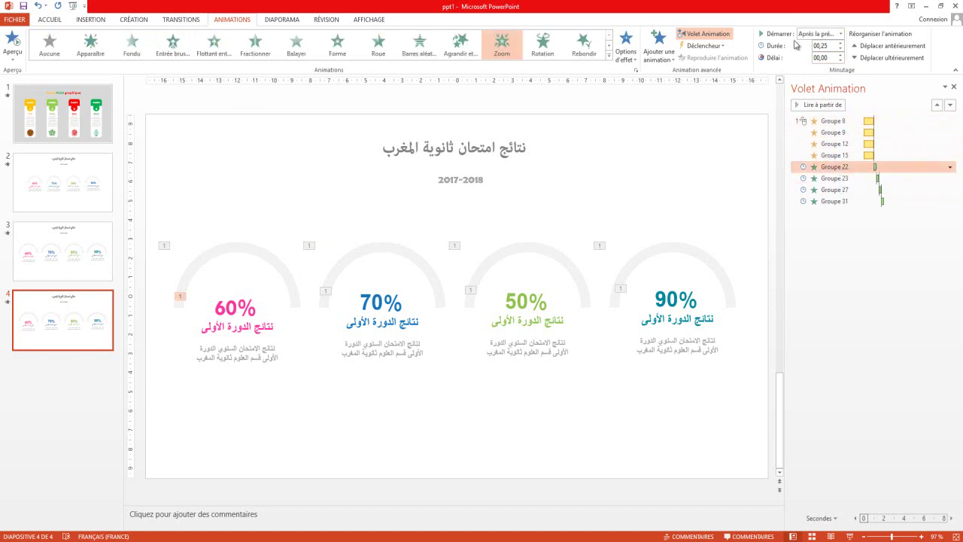
{"action": "left_click", "coordinate": [841, 34]}
{"action": "left_click", "coordinate": [827, 57]}
{"action": "left_click", "coordinate": [841, 57]}
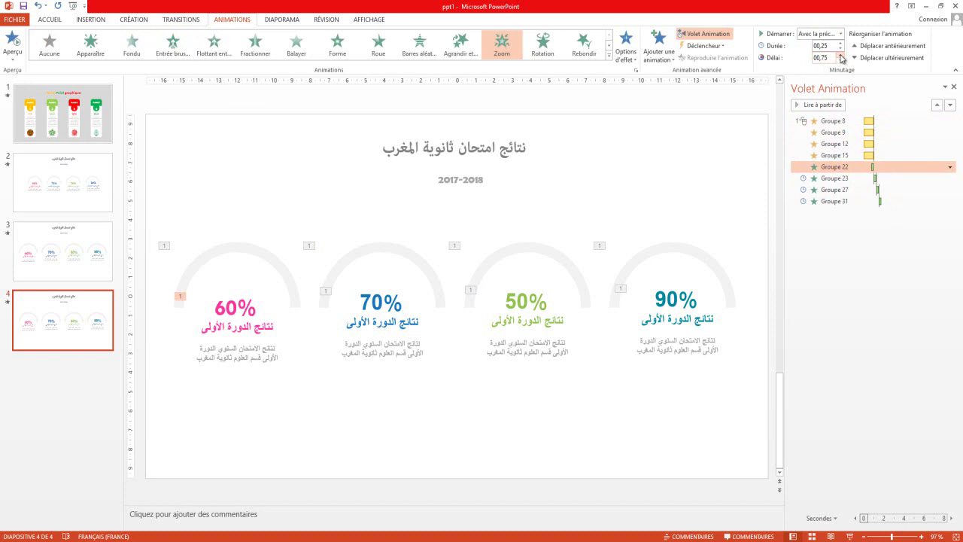
{"action": "left_click", "coordinate": [833, 178]}
{"action": "left_click", "coordinate": [840, 34]}
{"action": "left_click", "coordinate": [824, 55]}
- Make the Groupe 27 and 31 Zoom animations start Avec la précédente, delaying Groupe 31 by 0,75 s
{"action": "left_click", "coordinate": [853, 189]}
{"action": "left_click", "coordinate": [853, 189]}
{"action": "left_click", "coordinate": [841, 34]}
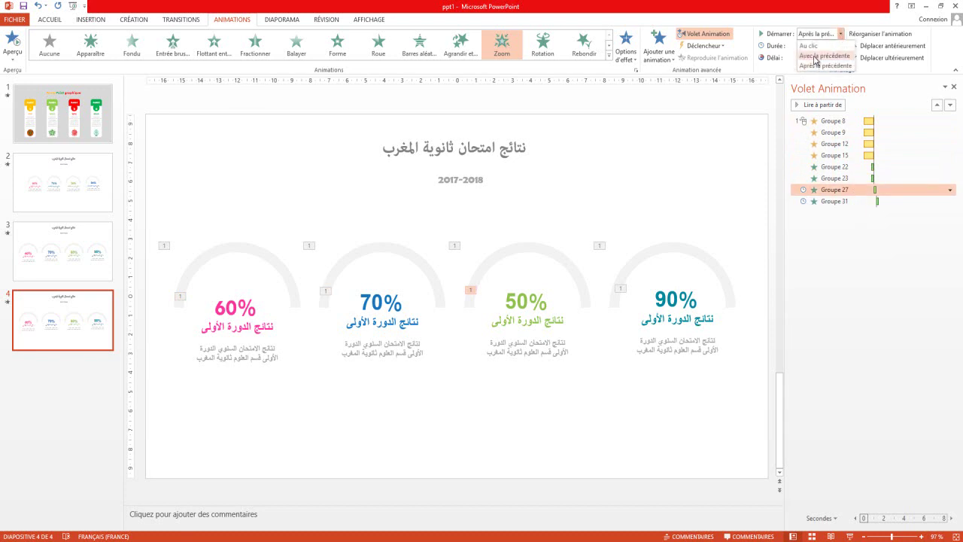
{"action": "left_click", "coordinate": [815, 56]}
{"action": "left_click", "coordinate": [832, 201]}
{"action": "left_click", "coordinate": [841, 34]}
{"action": "left_click", "coordinate": [828, 57]}
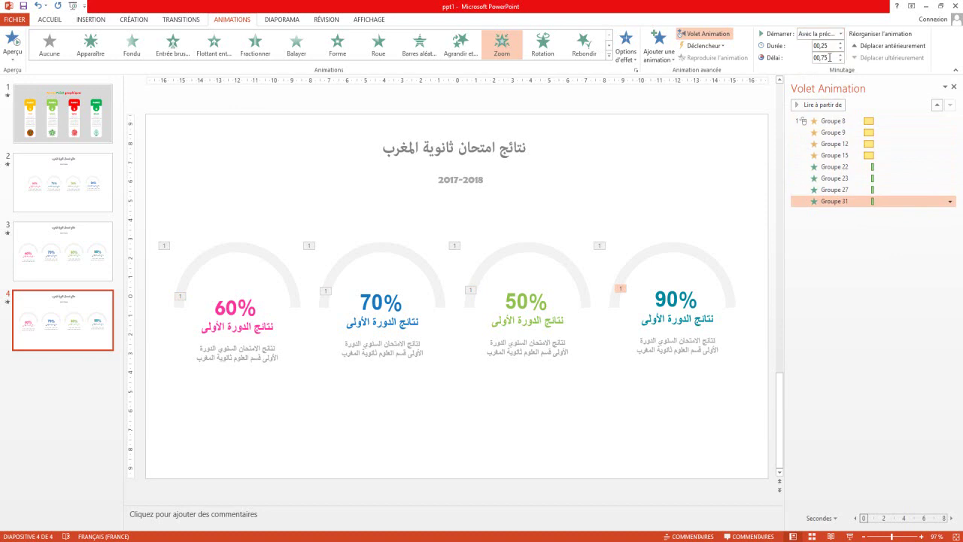
{"action": "left_click", "coordinate": [838, 251]}
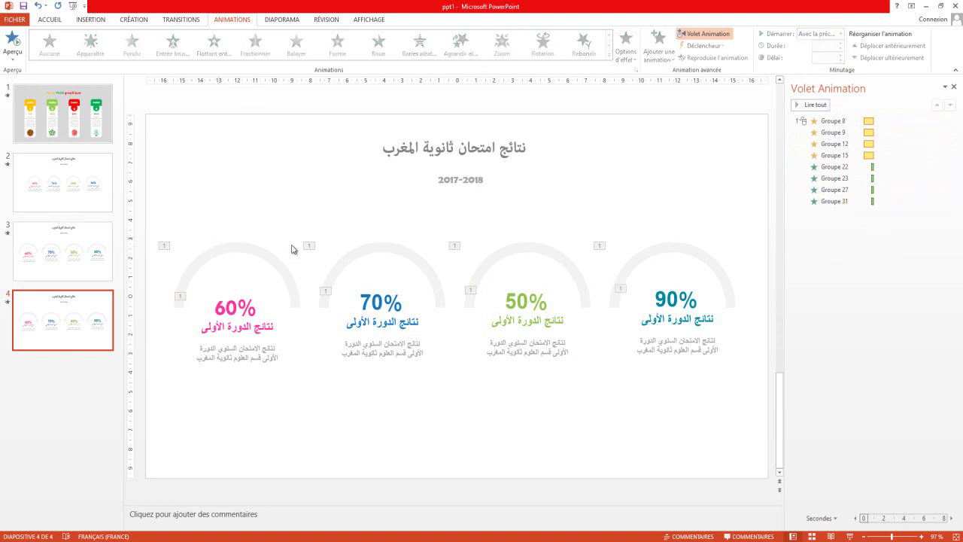
- Run slide 3 as a full-screen slide show with the heading, 2017-2018 and four grey arcs
{"action": "left_click", "coordinate": [63, 252]}
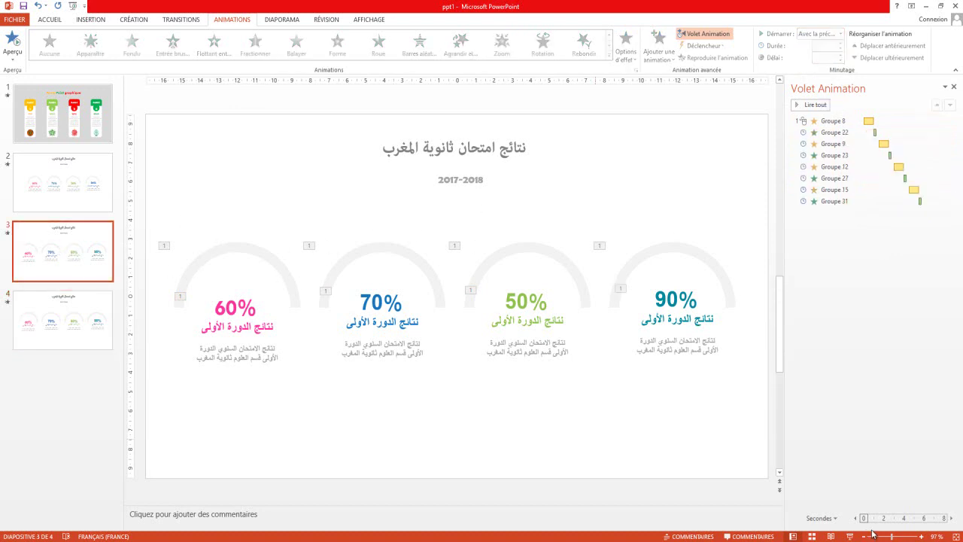
{"action": "left_click", "coordinate": [850, 537]}
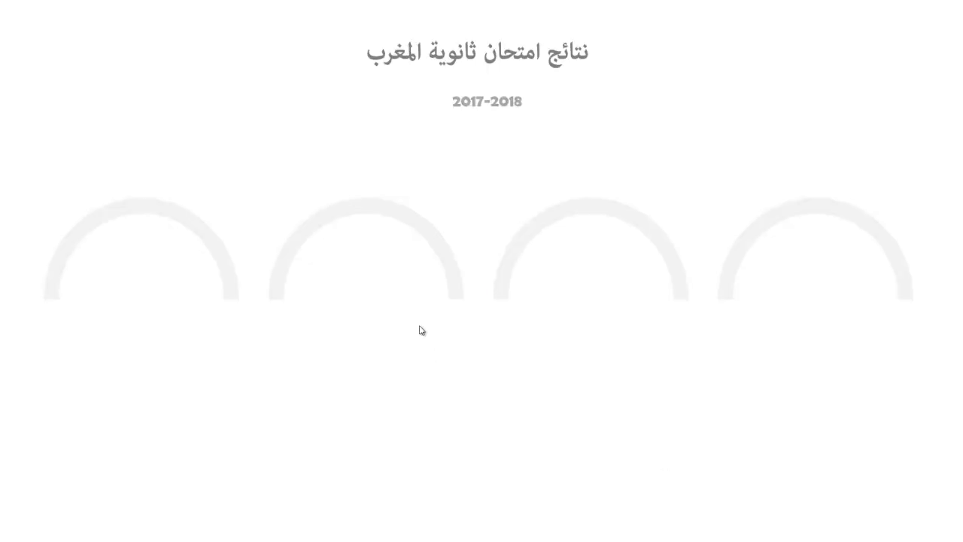